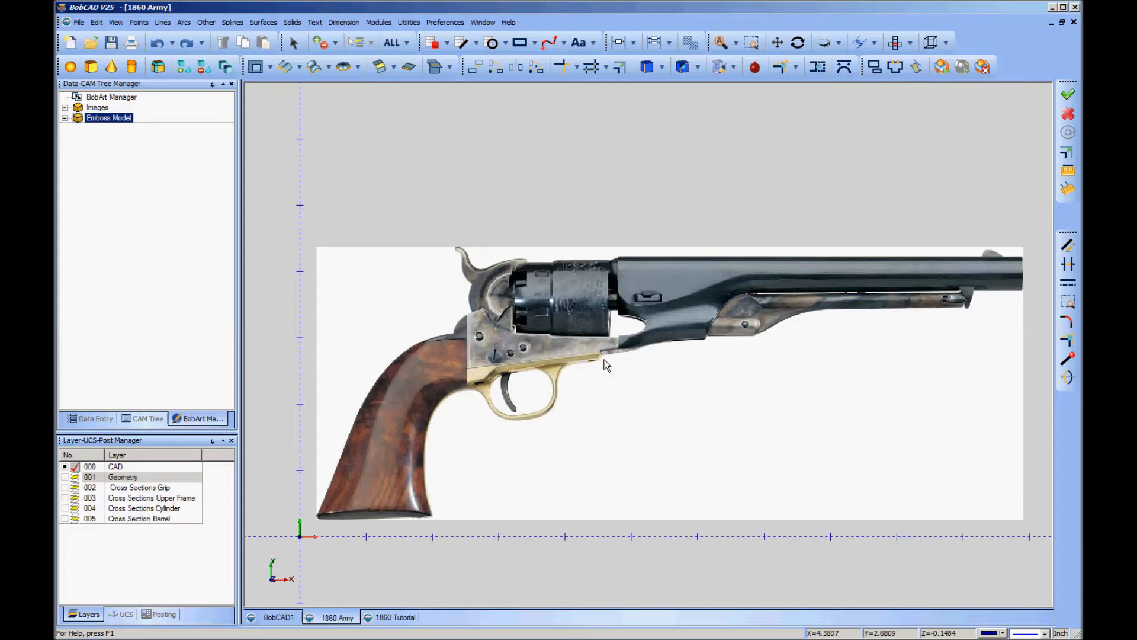
Step: Turn on the Geometry layer over the revolver photo and hide the photo so the traced outlines stand alone
scroll(605, 365, "up", 3)
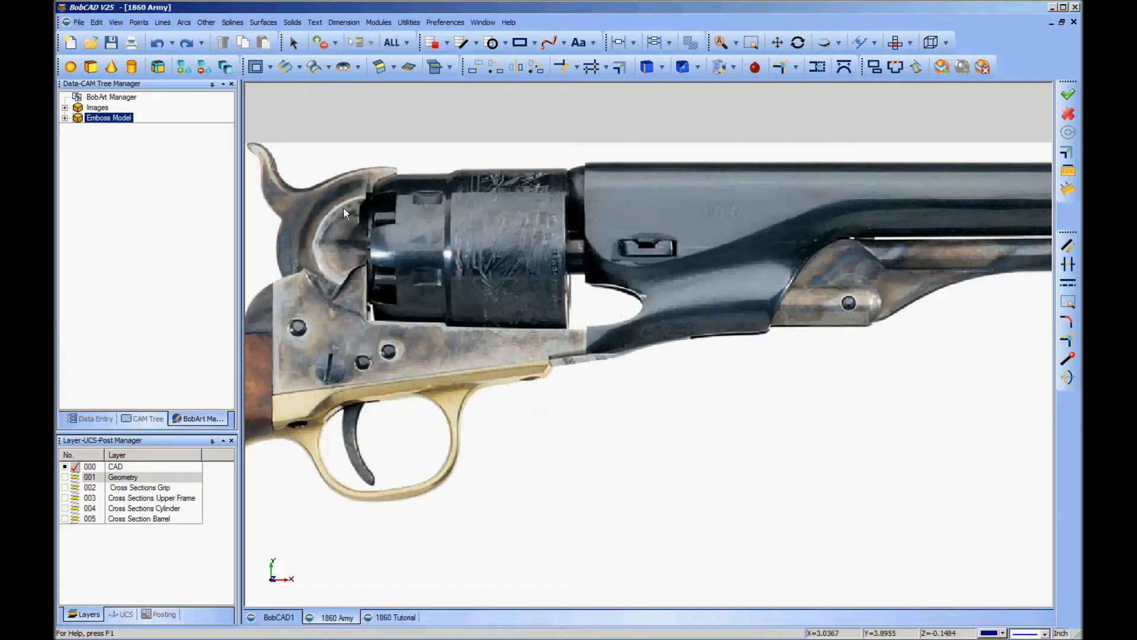
scroll(343, 229, "down", 4)
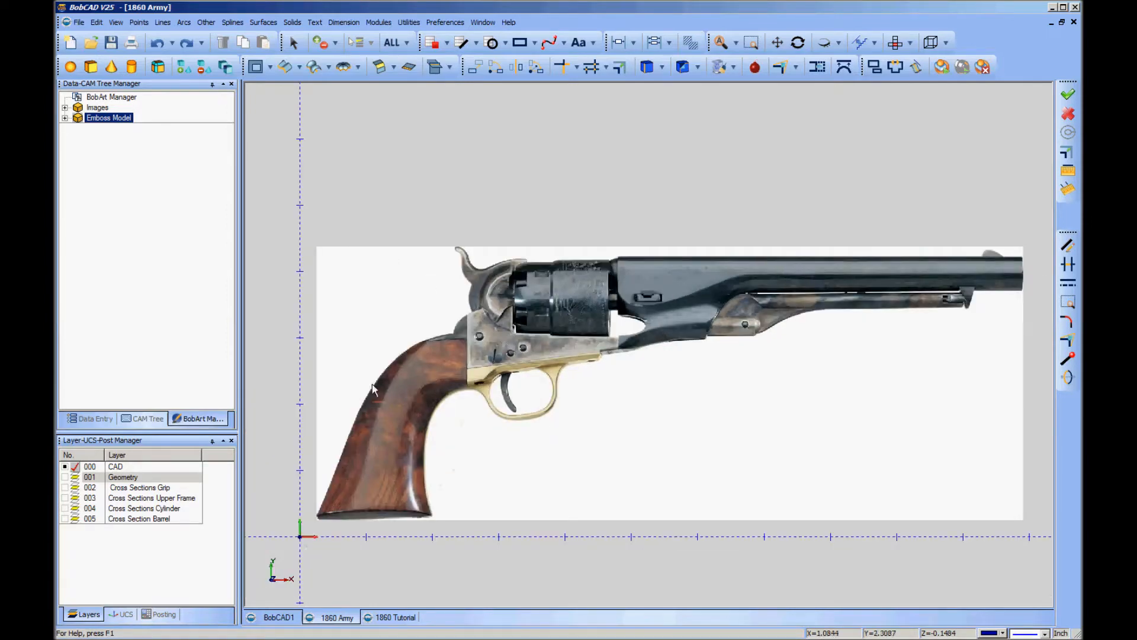
left_click(65, 477)
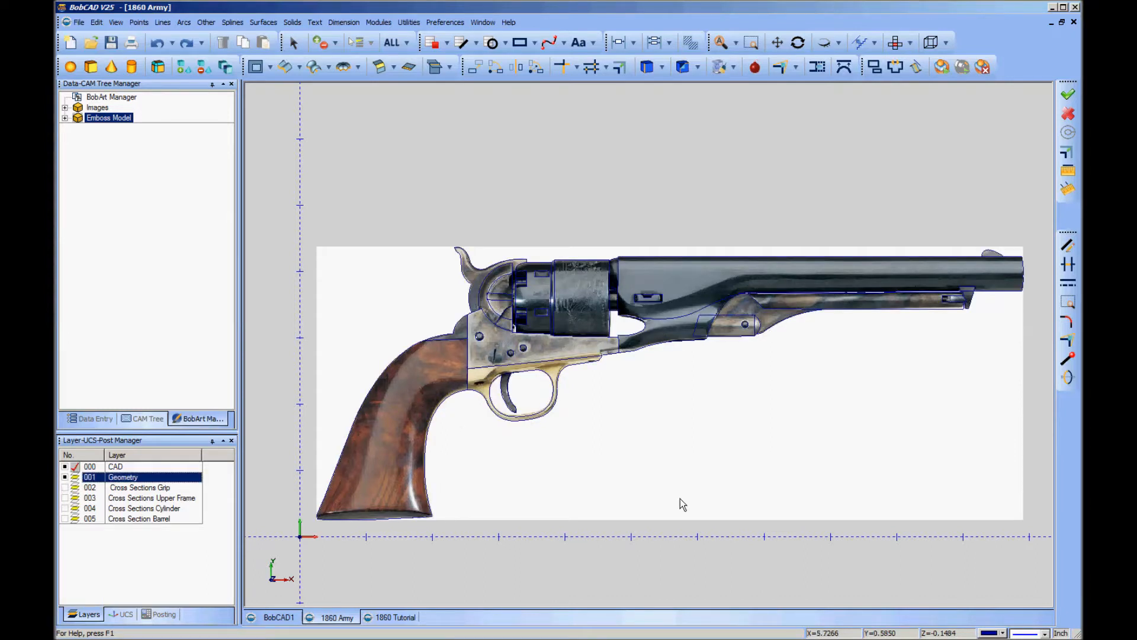
left_click(686, 411)
key("ctrl+w")
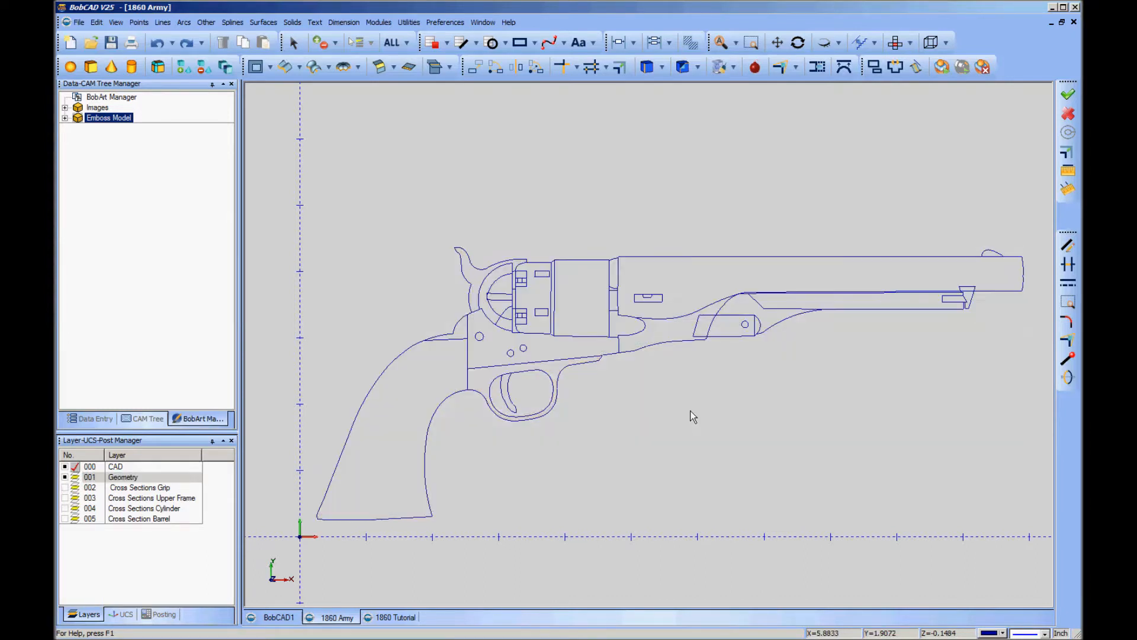
Step: Unblank the Emboss Model of the revolver
right_click(109, 120)
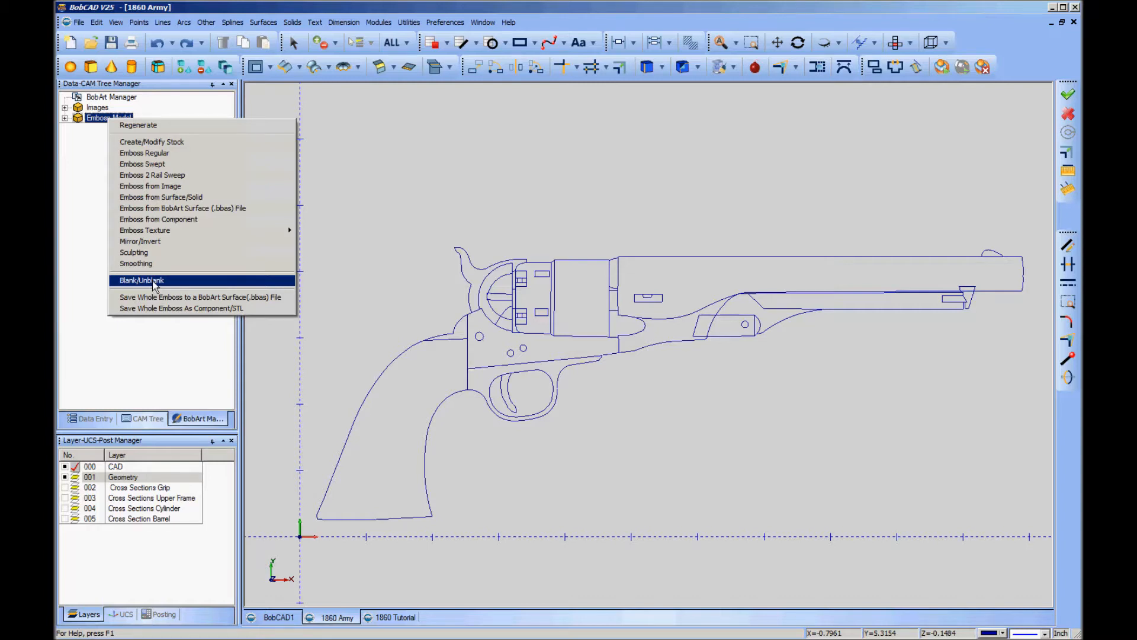
left_click(154, 282)
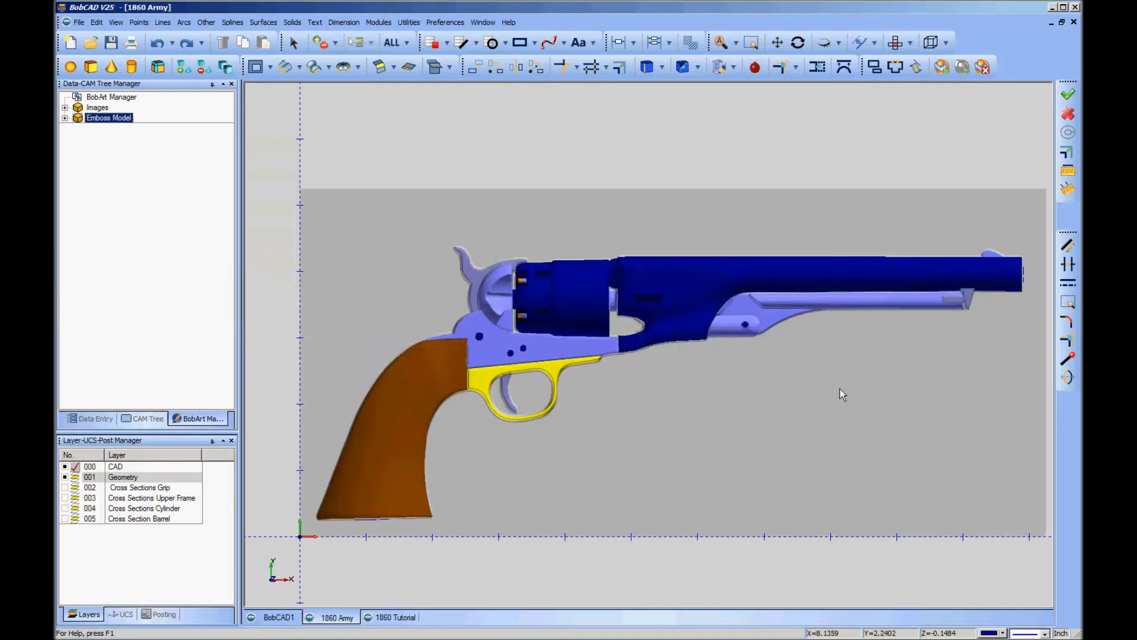
Step: Examine the finished emboss model of the revolver, including the grip, frame, cylinder, barrel and loading lever
middle_click_drag(842, 388, 588, 450)
middle_click_drag(787, 422, 687, 422)
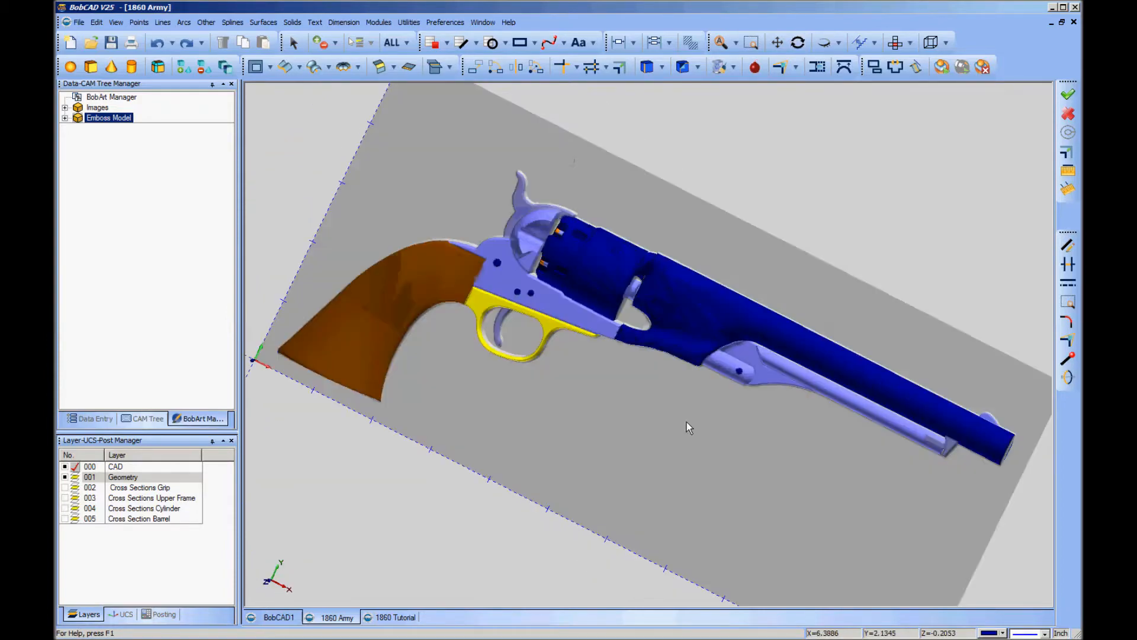
scroll(687, 421, "up", 5)
scroll(549, 391, "down", 4)
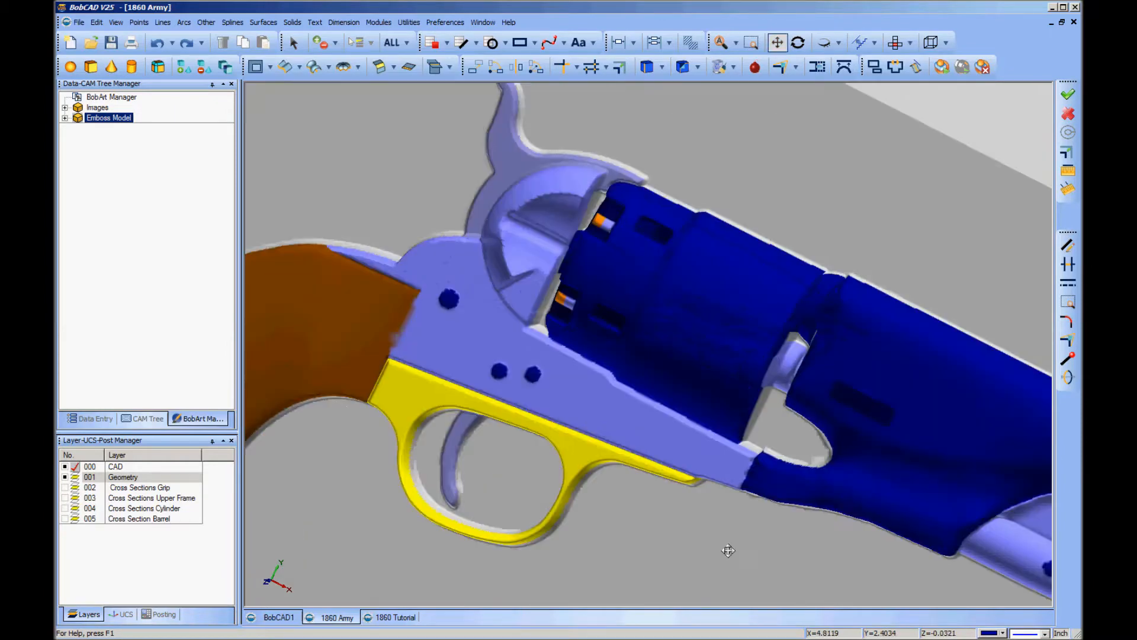
scroll(635, 394, "up", 1)
middle_click_drag(559, 371, 621, 448, "ctrl")
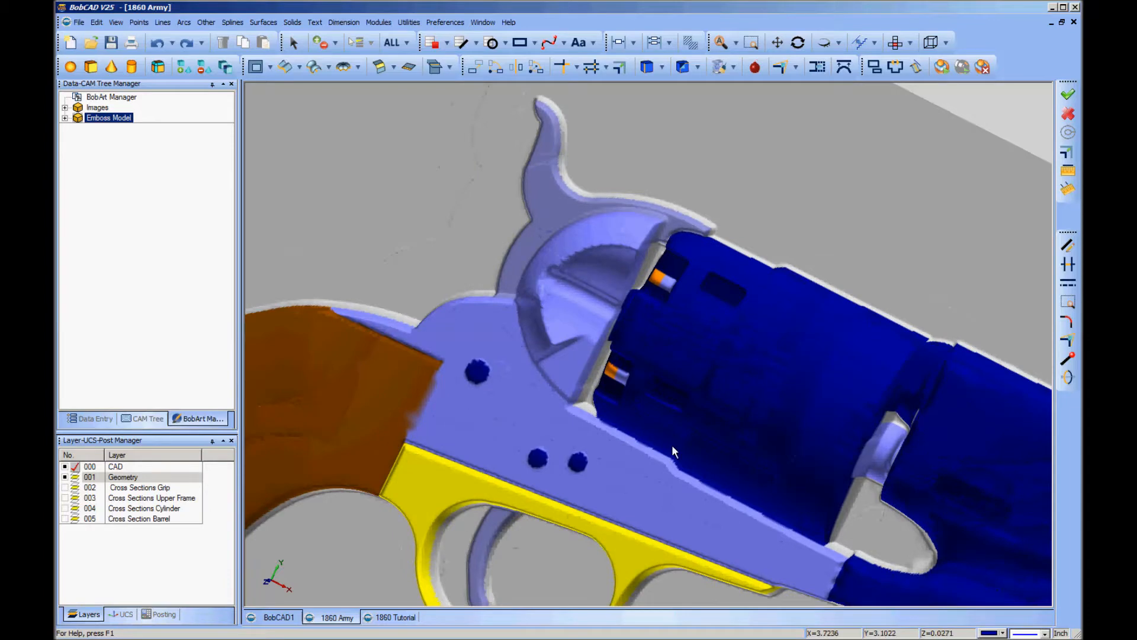
middle_click_drag(672, 451, 681, 426)
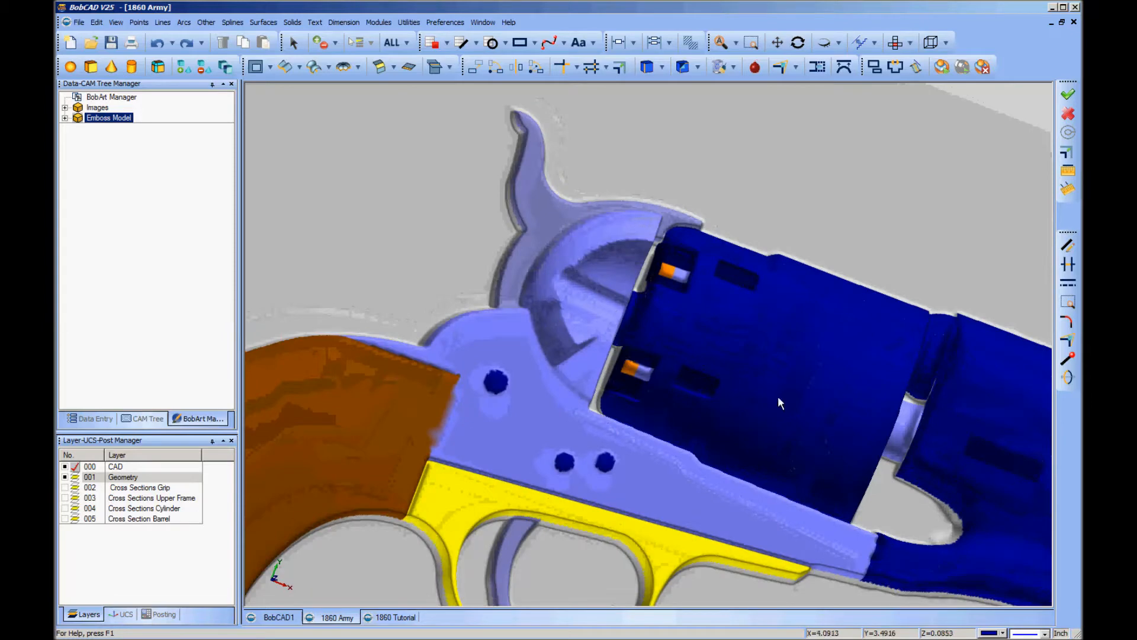
middle_click_drag(811, 427, 605, 318, "ctrl")
middle_click_drag(776, 380, 666, 346, "ctrl")
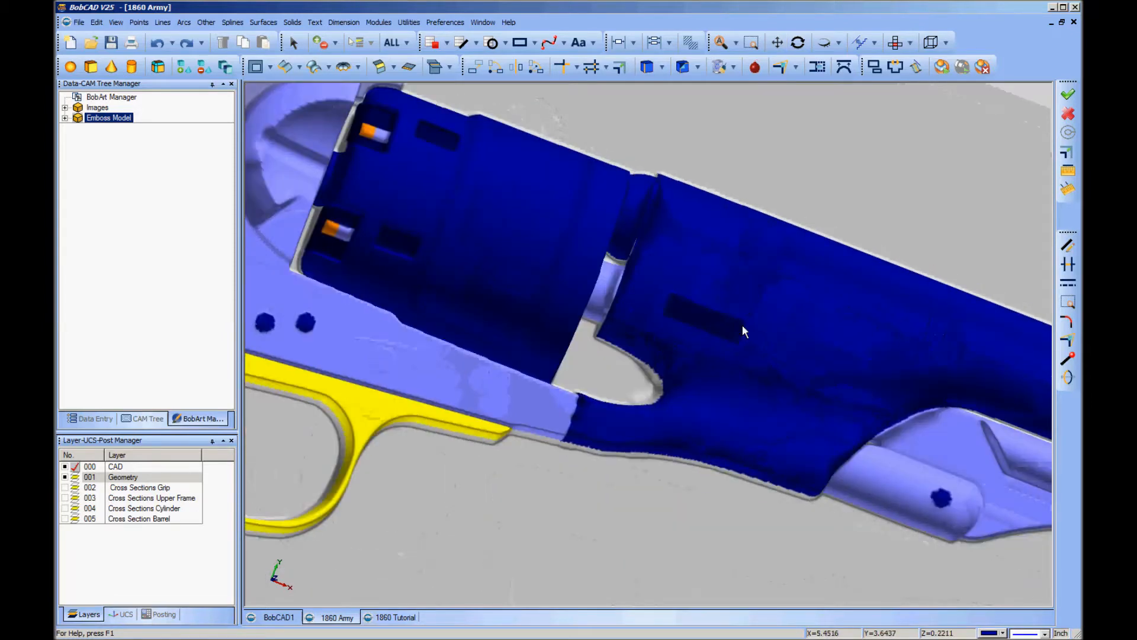
middle_click_drag(897, 383, 541, 299, "ctrl")
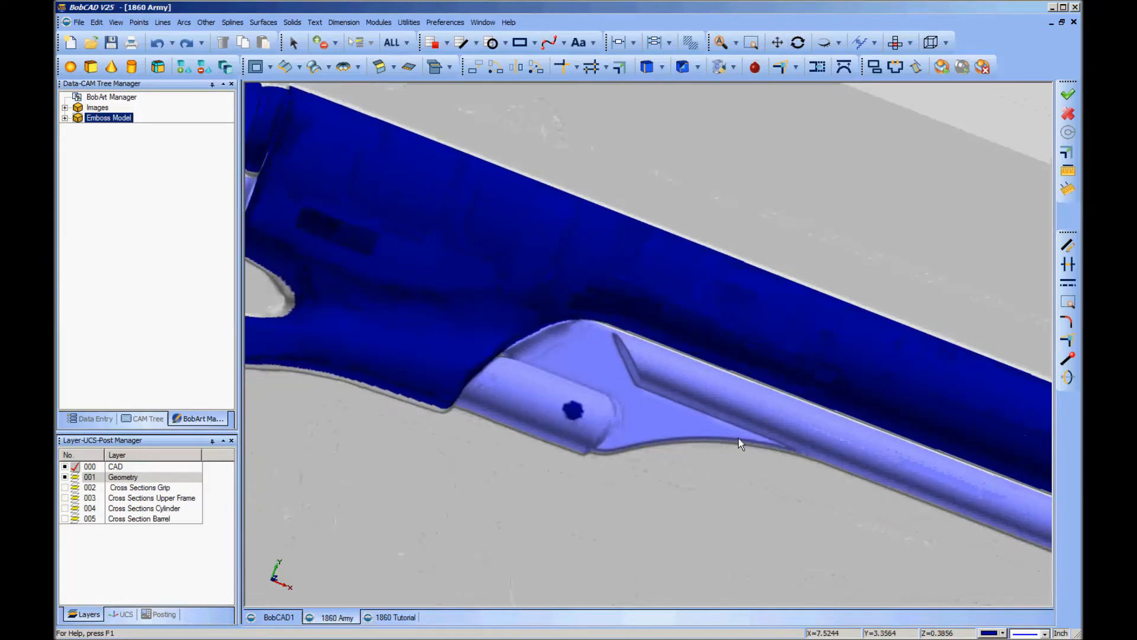
scroll(738, 439, "down", 3)
middle_click_drag(411, 456, 769, 510, "ctrl")
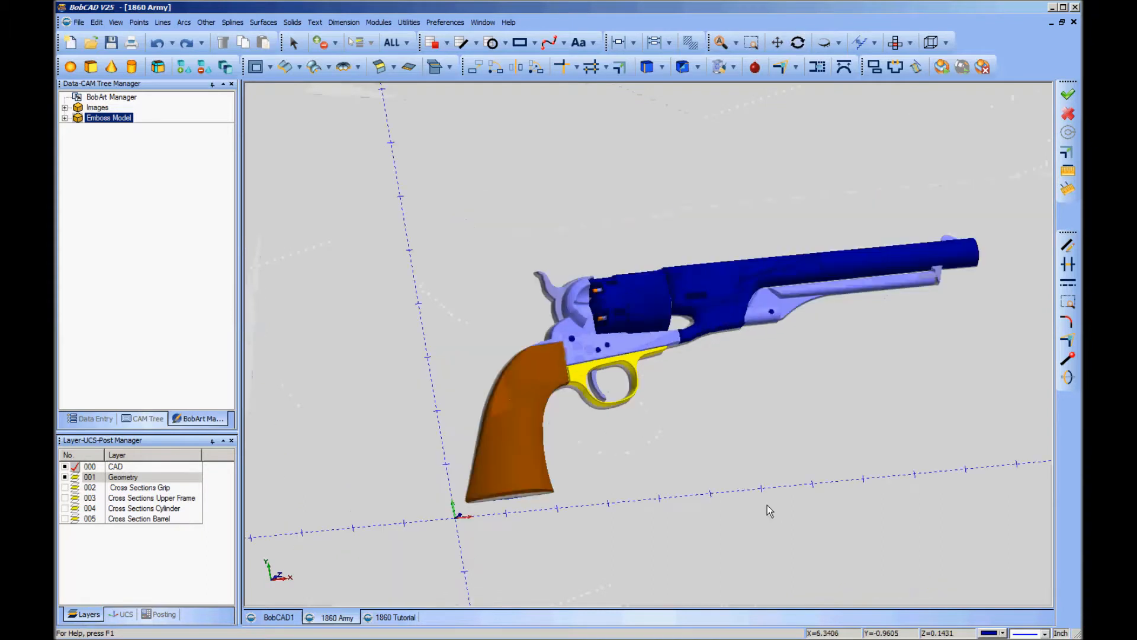
scroll(767, 505, "down", 1)
middle_click_drag(811, 417, 702, 422, "ctrl")
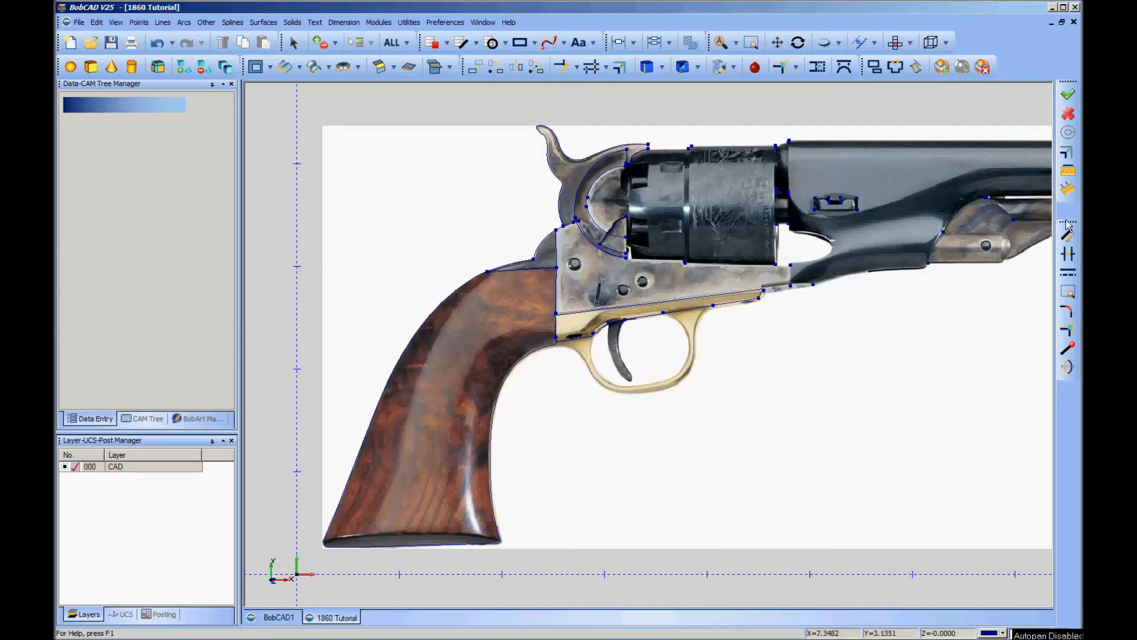
Step: Float the Cleanup toolbar in the workspace and sketch a short free horizontal line in the empty area below the barrel
left_click_drag(1070, 225, 788, 385)
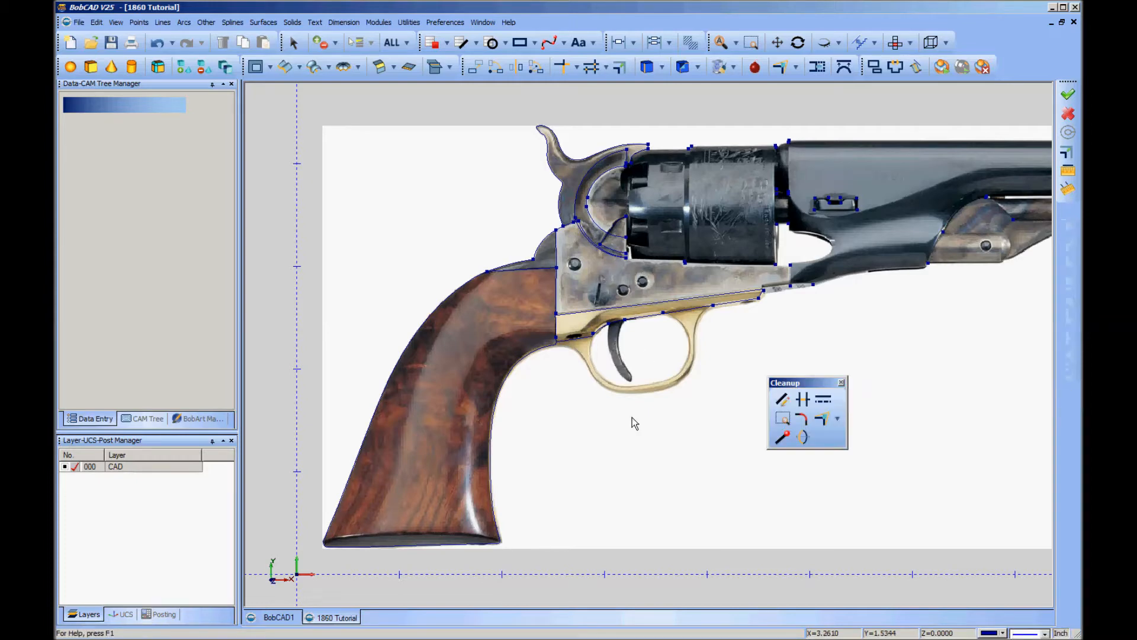
left_click_drag(805, 381, 805, 383)
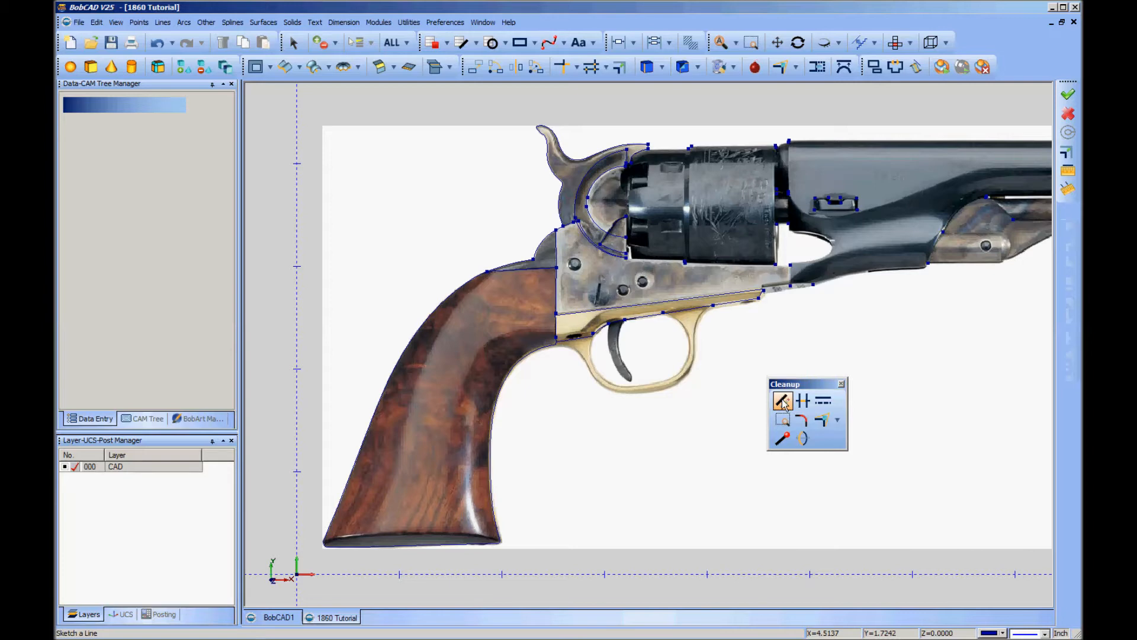
left_click(783, 402)
left_click_drag(810, 360, 868, 359)
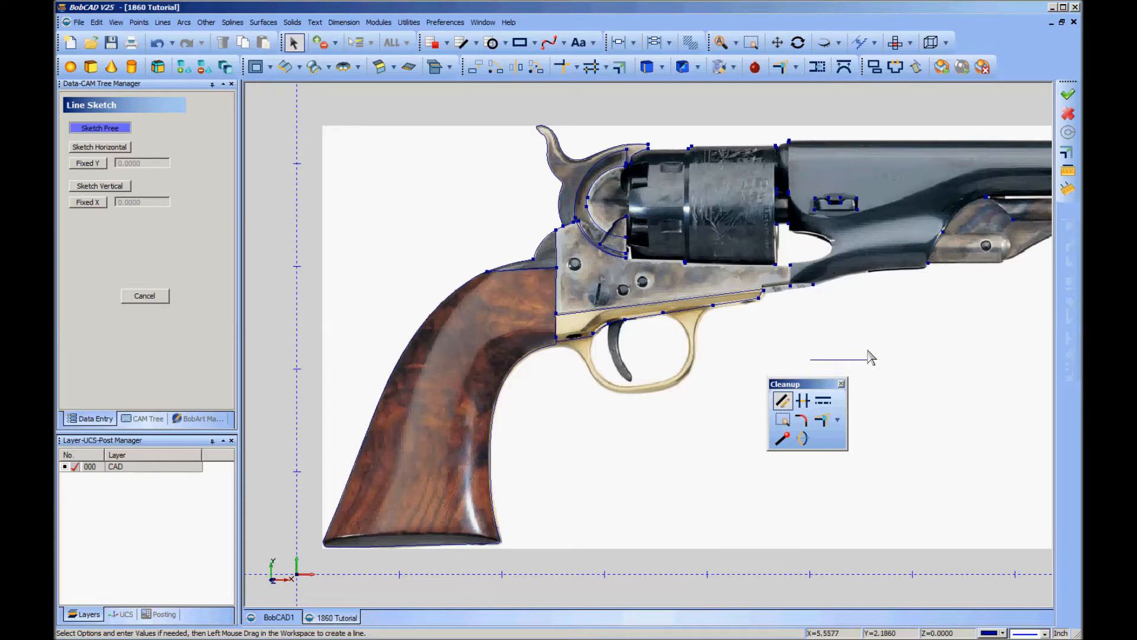
Step: Remove the short test line below the barrel with Quick Trim
left_click(803, 401)
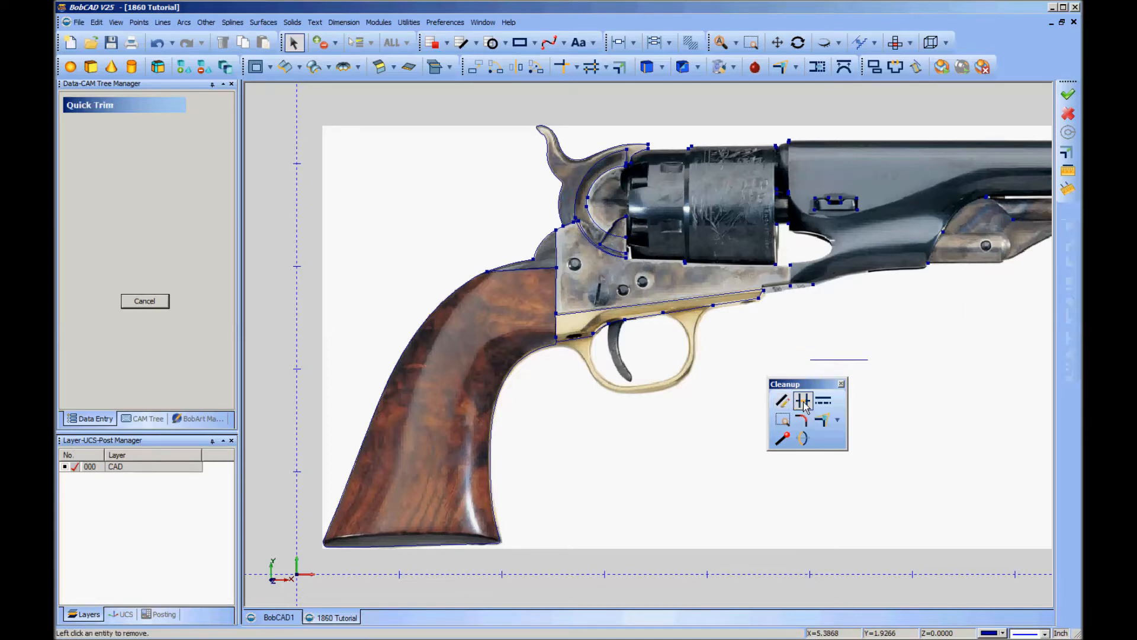
left_click(866, 359)
left_click(822, 407)
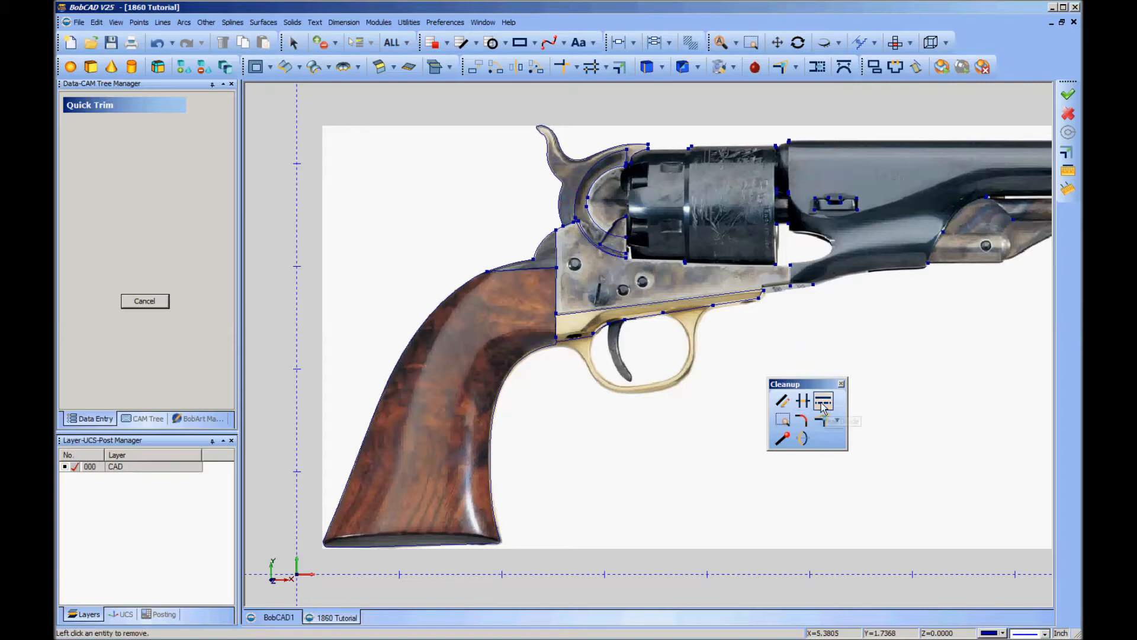
left_click(823, 407)
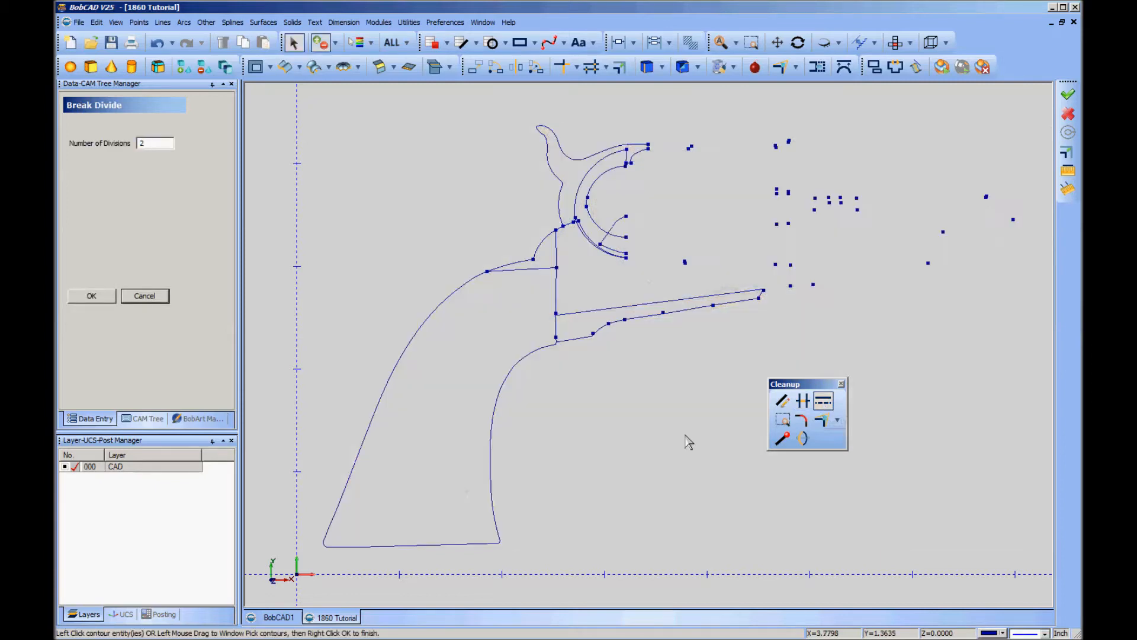
scroll(573, 329, "down", 1)
scroll(573, 329, "up", 1)
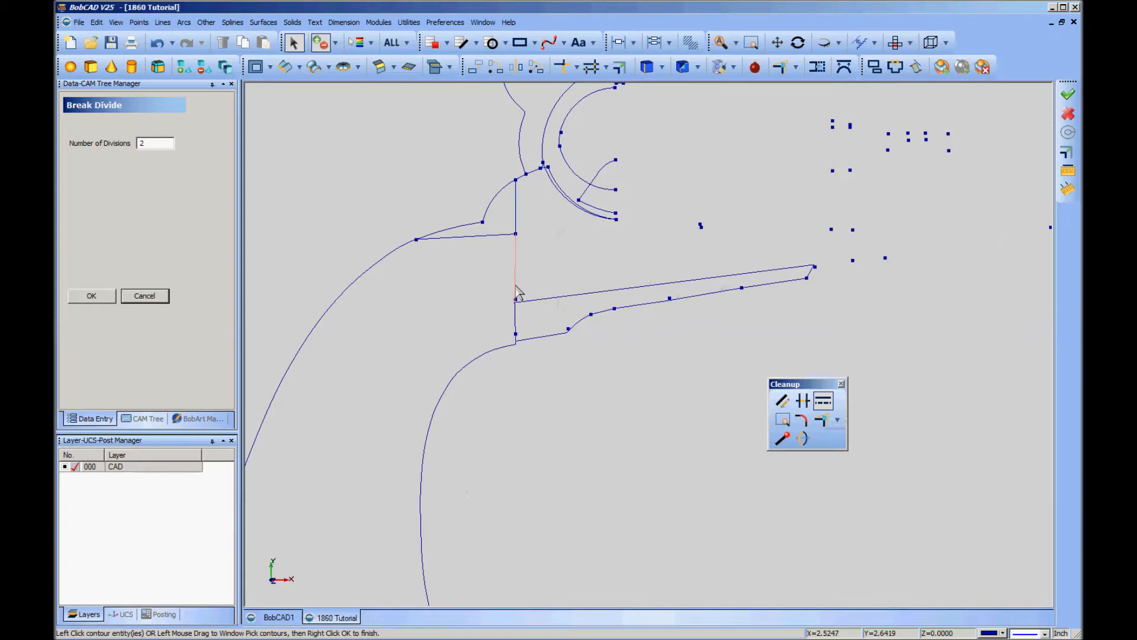
left_click(830, 427)
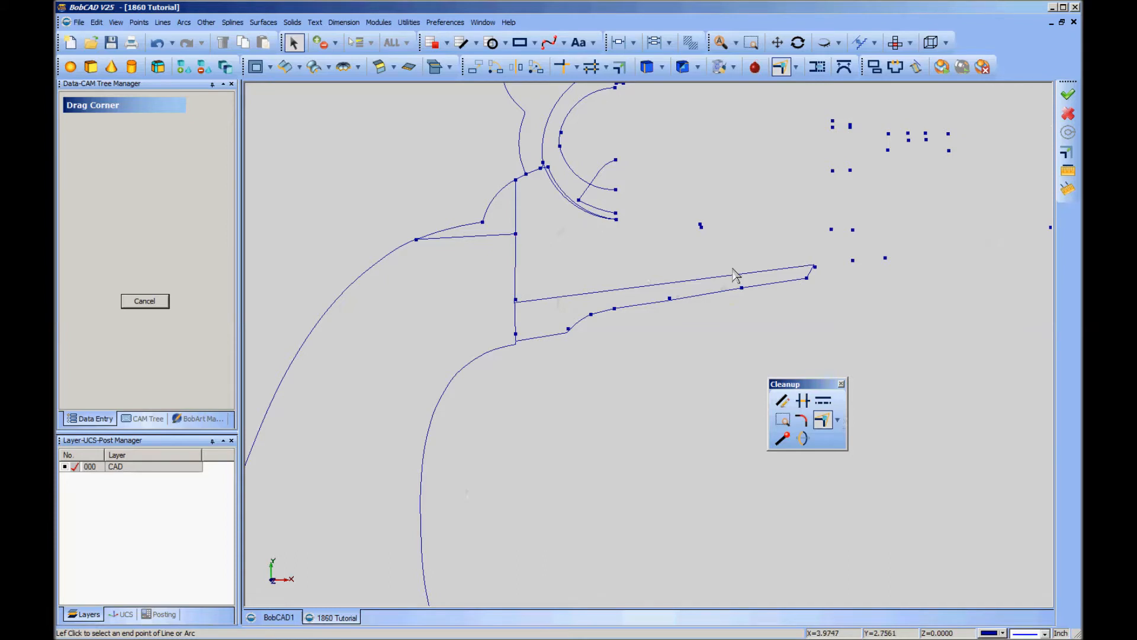
left_click(145, 301)
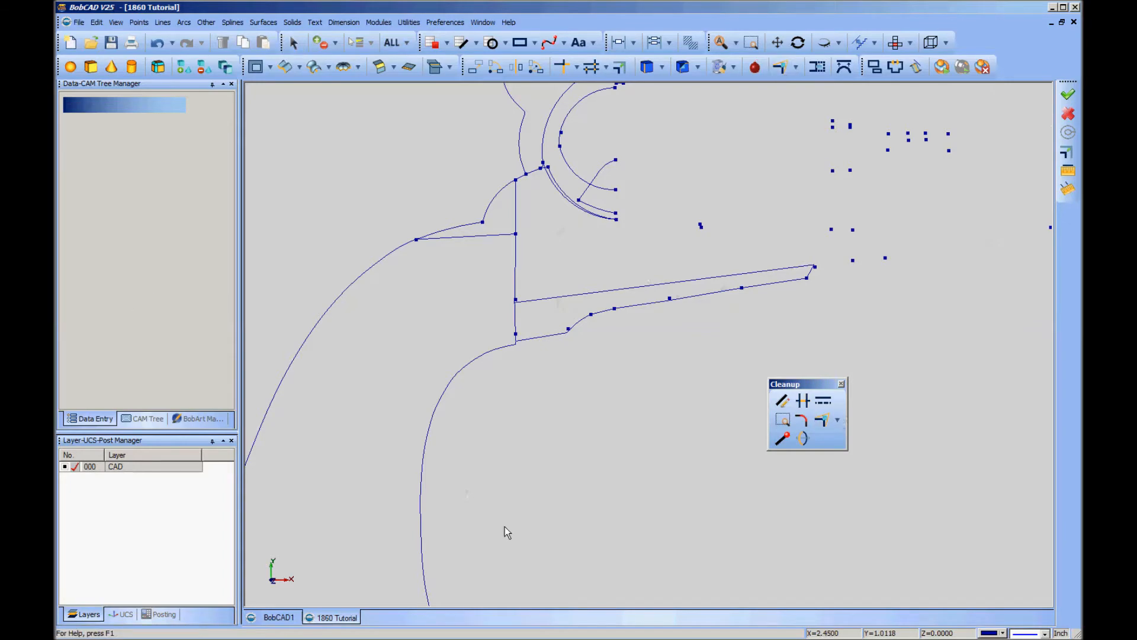
Step: Reshape the lower inner arc behind the cylinder with Deform Contour to follow the photo, and dock the Cleanup toolbar again
scroll(653, 448, "down", 3)
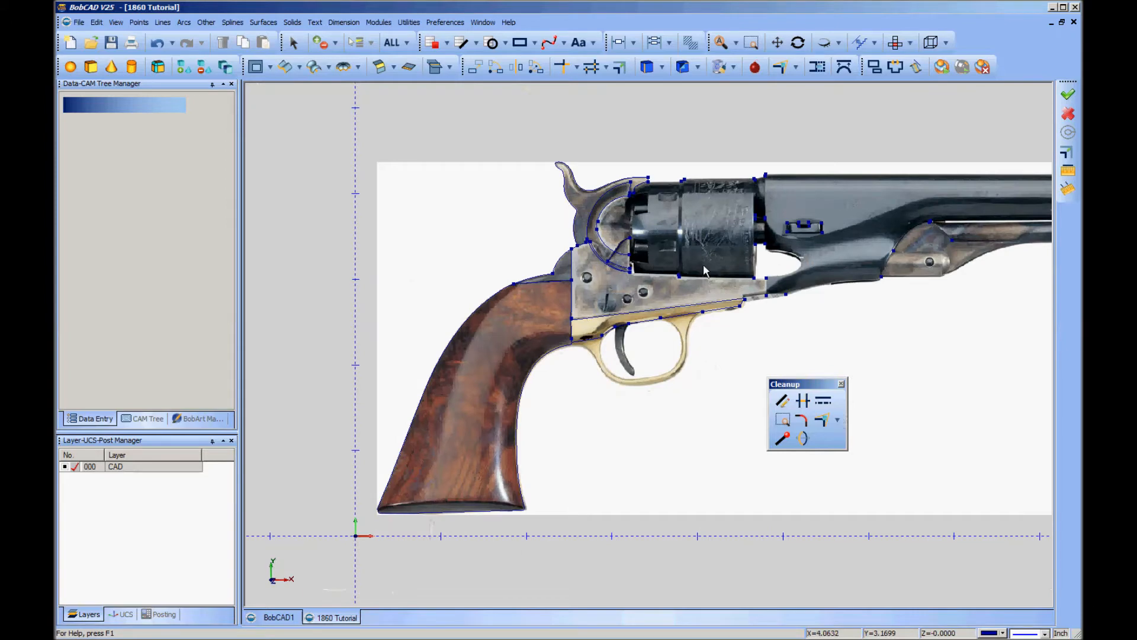
scroll(602, 273, "up", 3)
middle_click_drag(708, 328, 682, 435)
scroll(761, 432, "up", 2)
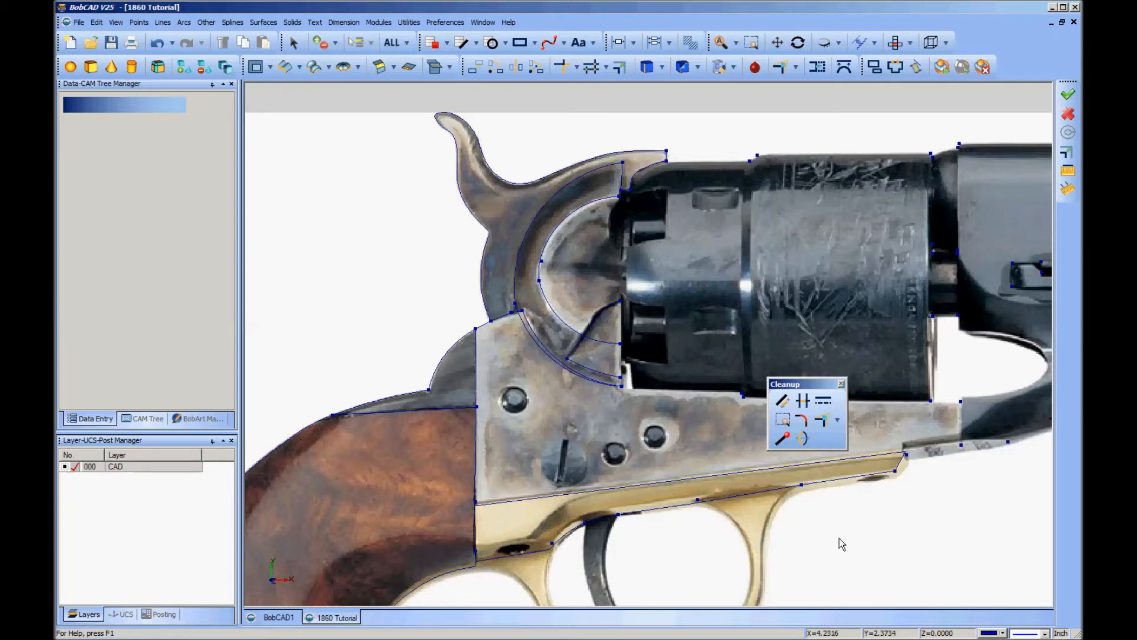
left_click(804, 439)
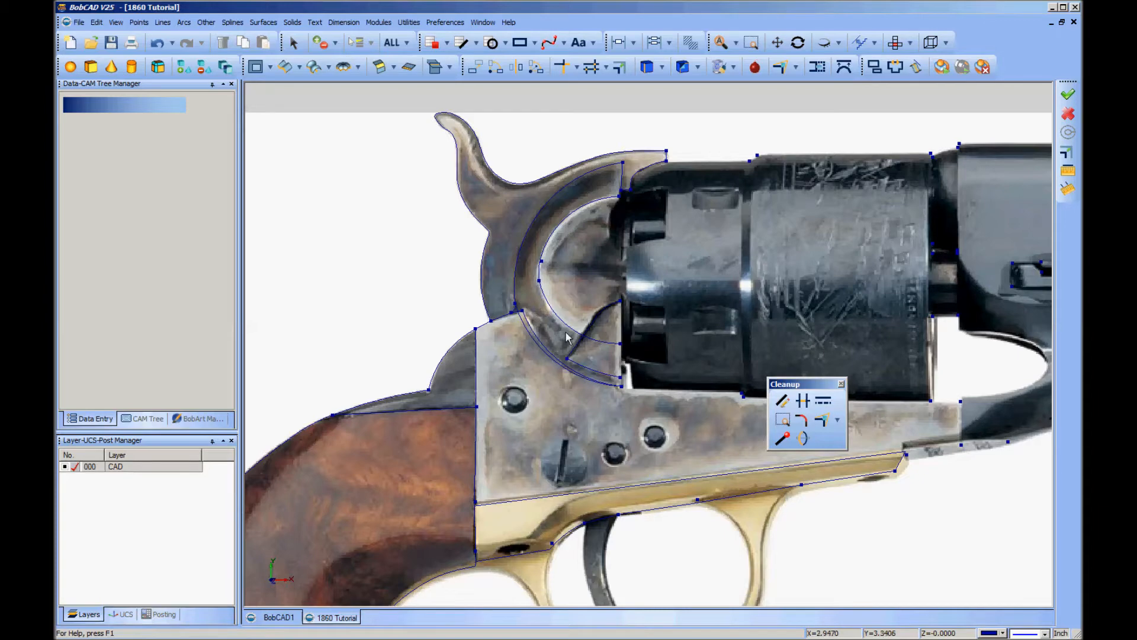
left_click(803, 438)
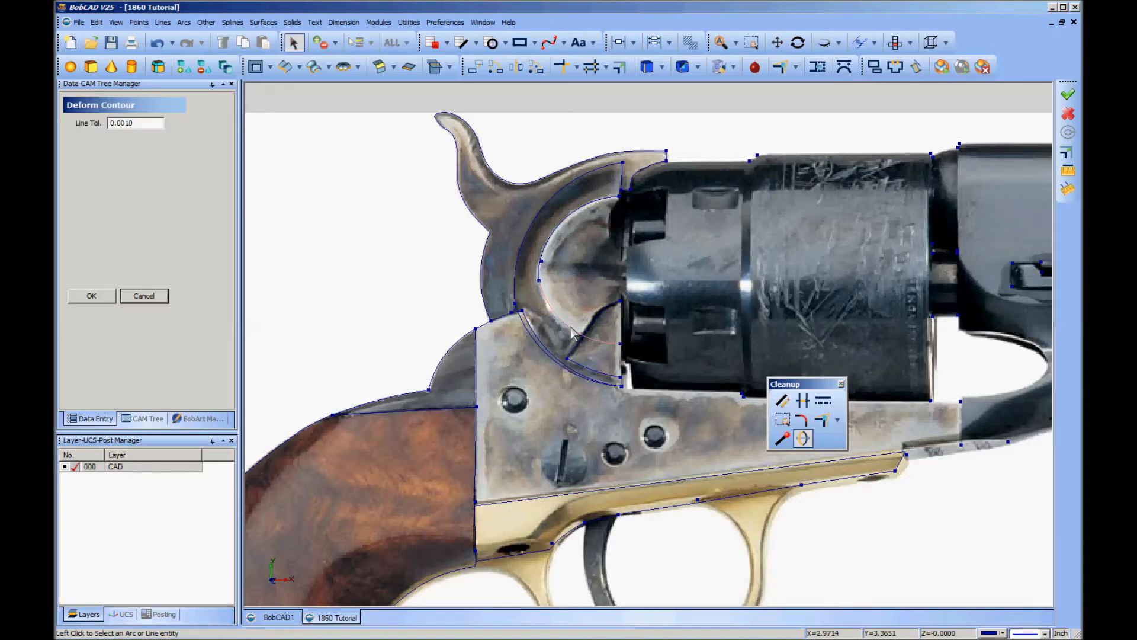
left_click(573, 333)
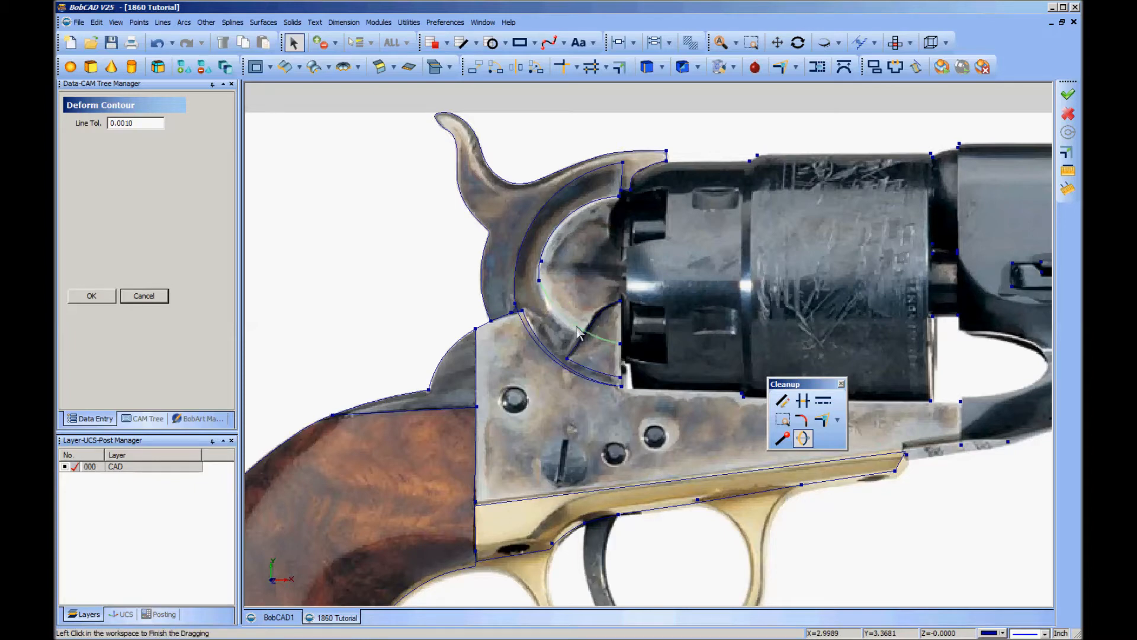
left_click(577, 335)
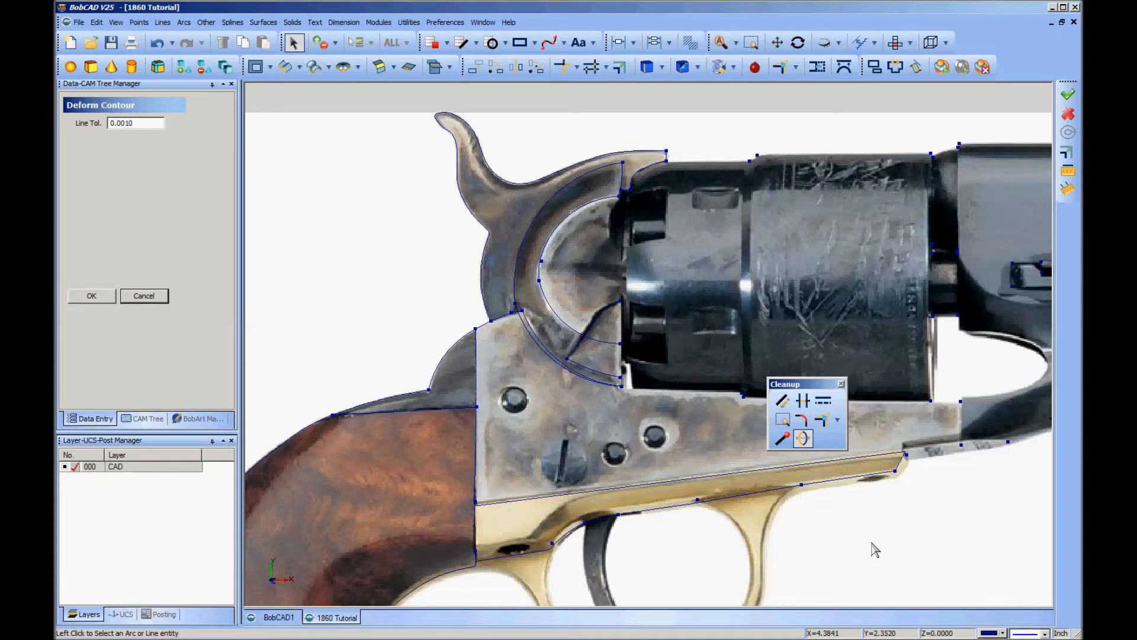
left_click_drag(815, 376, 1080, 228)
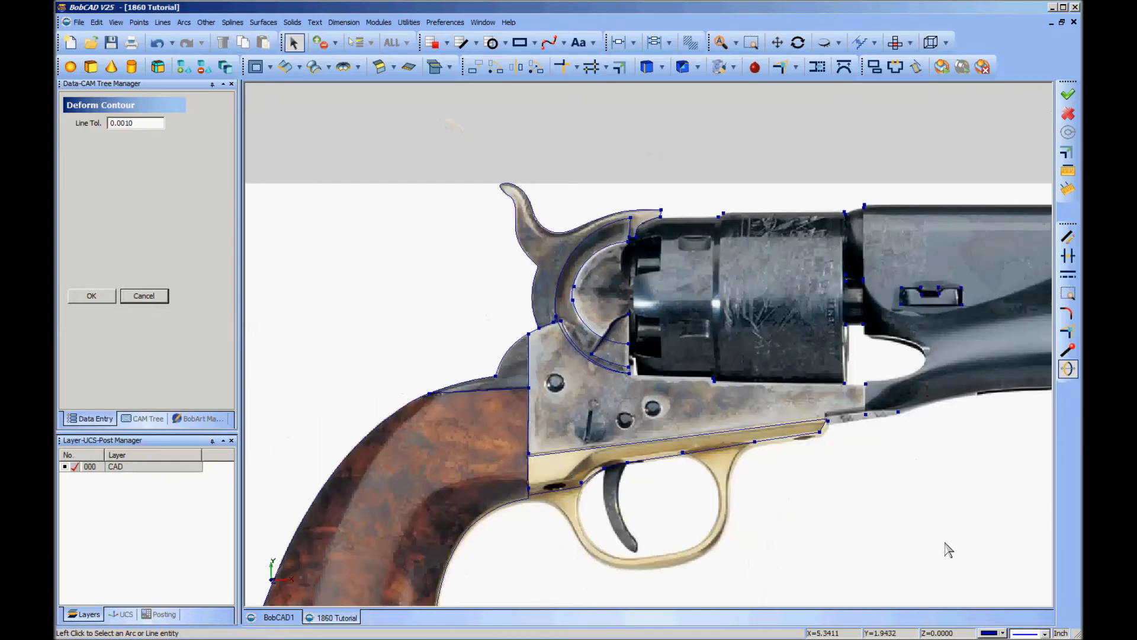
Step: Compare the traced outlines of the grip, hammer and frame with and without the reference photo
key("ctrl+i")
scroll(873, 525, "down", 1)
scroll(734, 525, "down", 1)
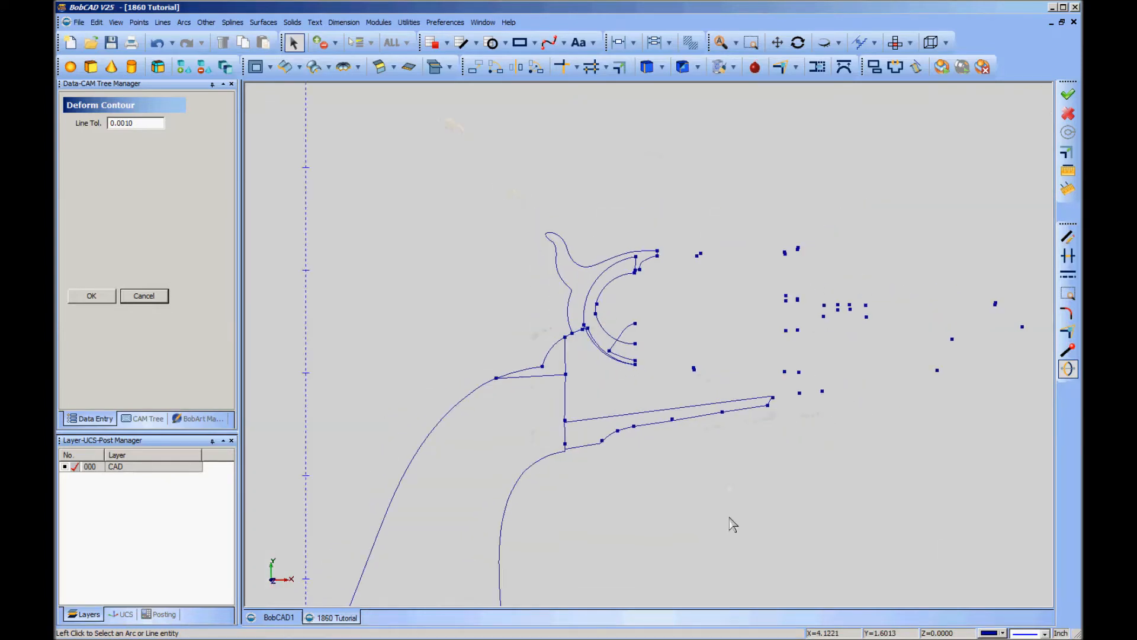
scroll(734, 525, "up", 1)
scroll(733, 525, "down", 1)
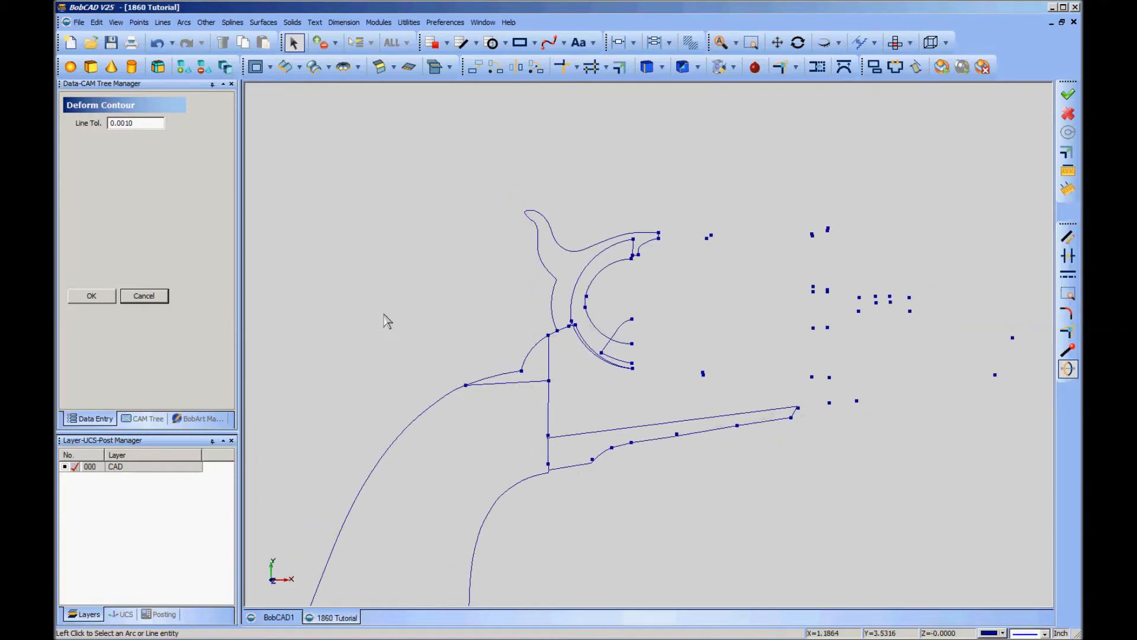
scroll(387, 321, "down", 1)
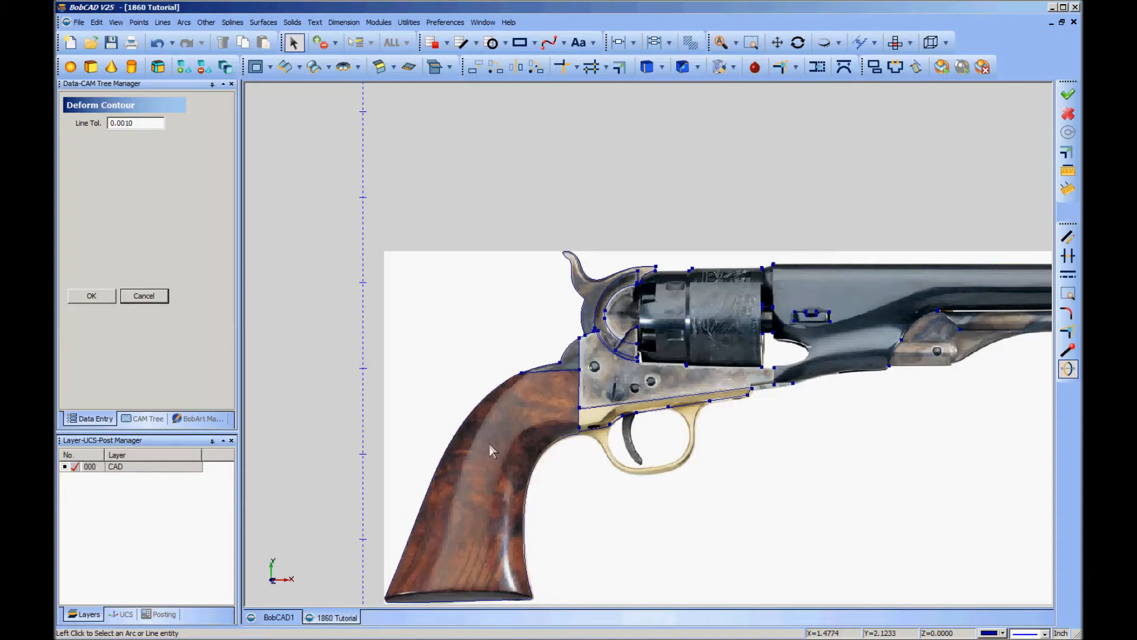
left_click(474, 409)
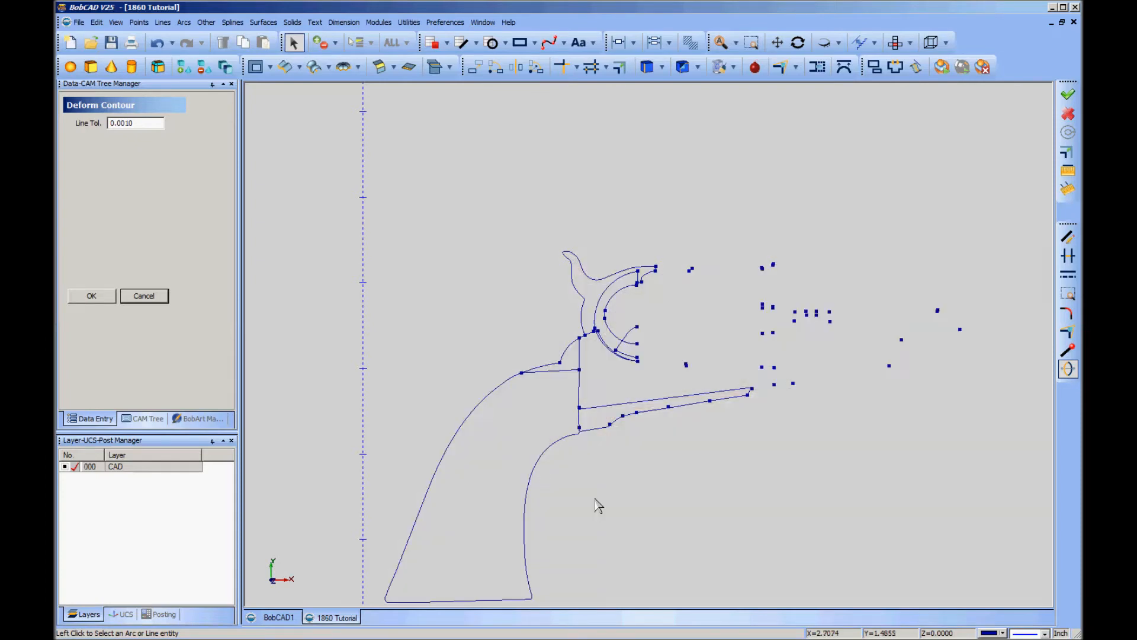
left_click(605, 282)
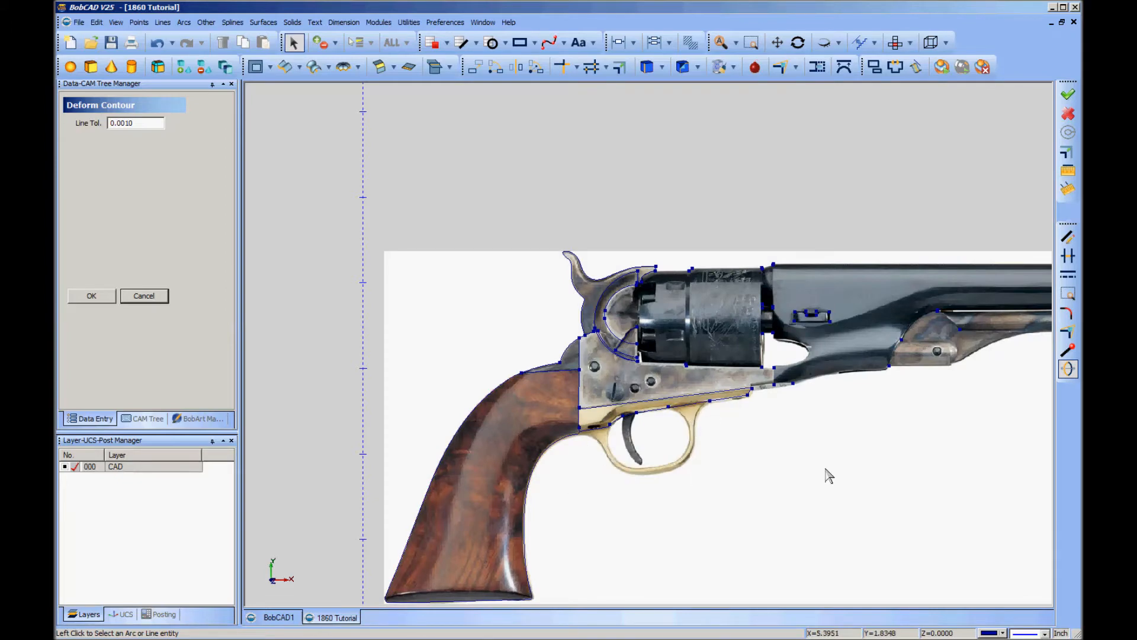
Step: Look over the traced outlines from the grip to the muzzle and exit Deform Contour
middle_click_drag(875, 457, 555, 462)
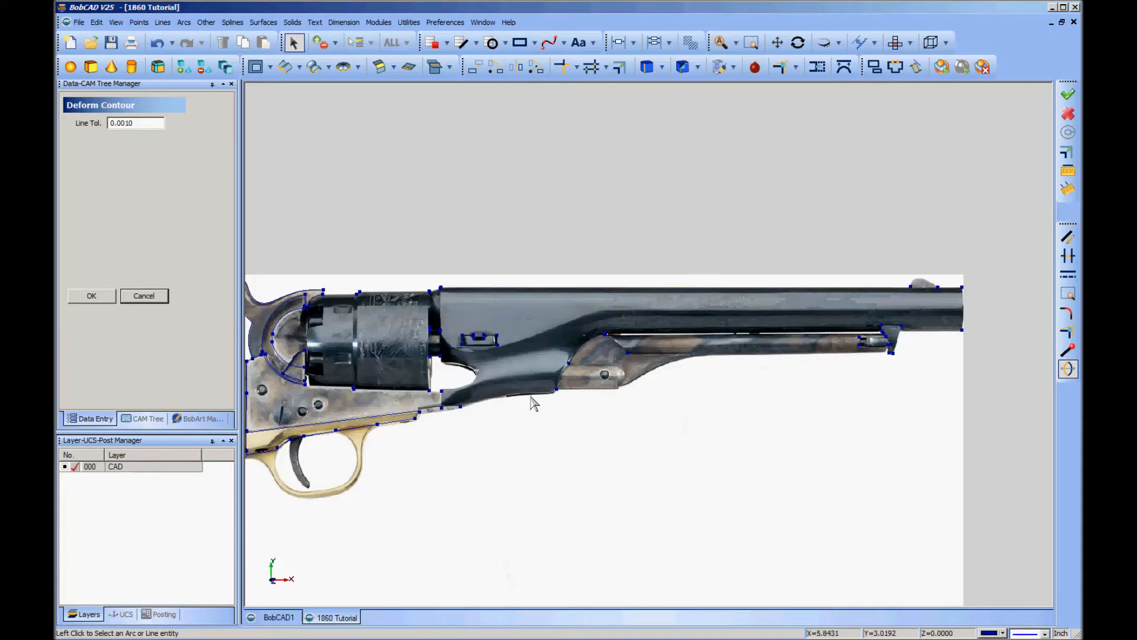
middle_click_drag(508, 483, 772, 441)
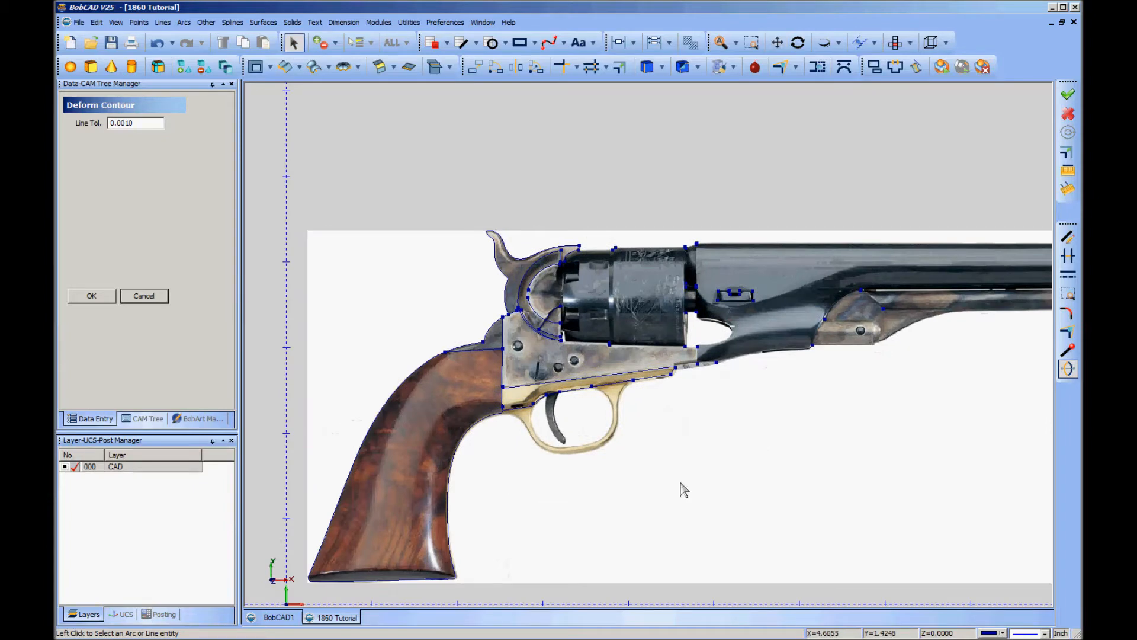
left_click(158, 296)
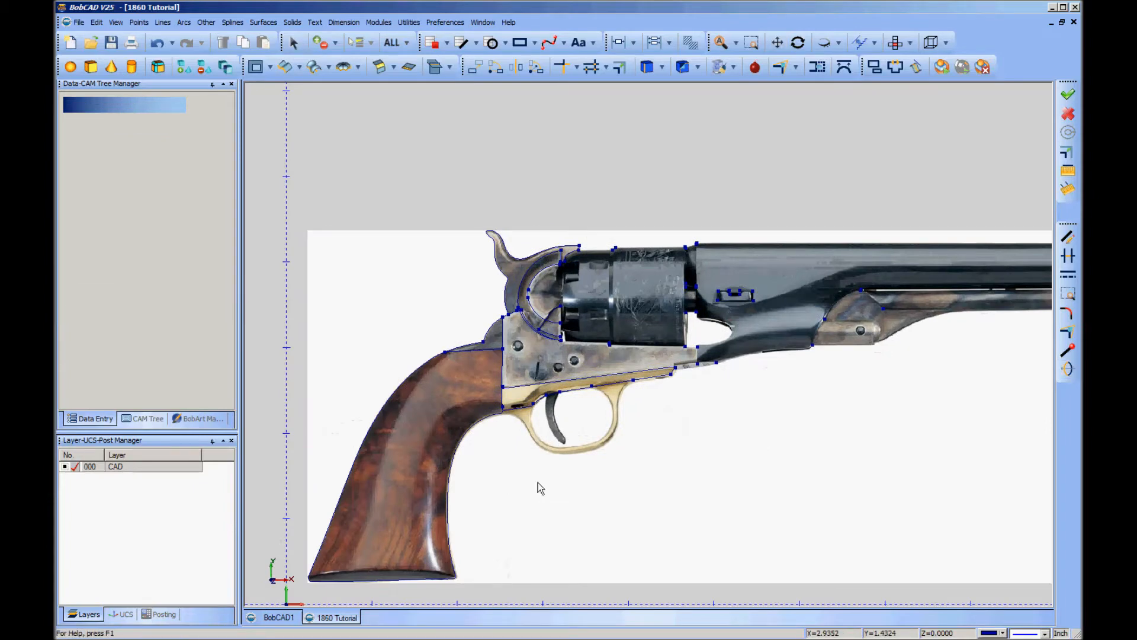
Step: Hide the reference photo and examine the traced hammer outline and the arcs behind the cylinder up close
middle_click_drag(662, 457, 701, 351)
key("ctrl+i")
scroll(524, 238, "up", 5)
middle_click_drag(514, 198, 705, 418)
scroll(681, 343, "up", 2)
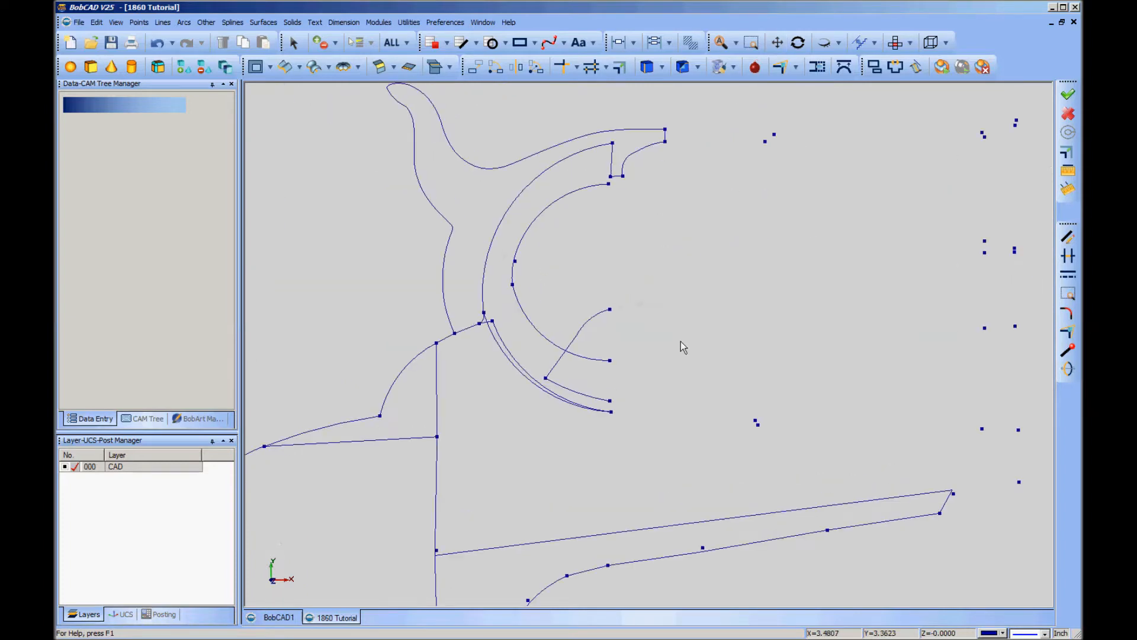
middle_click_drag(658, 279, 659, 303)
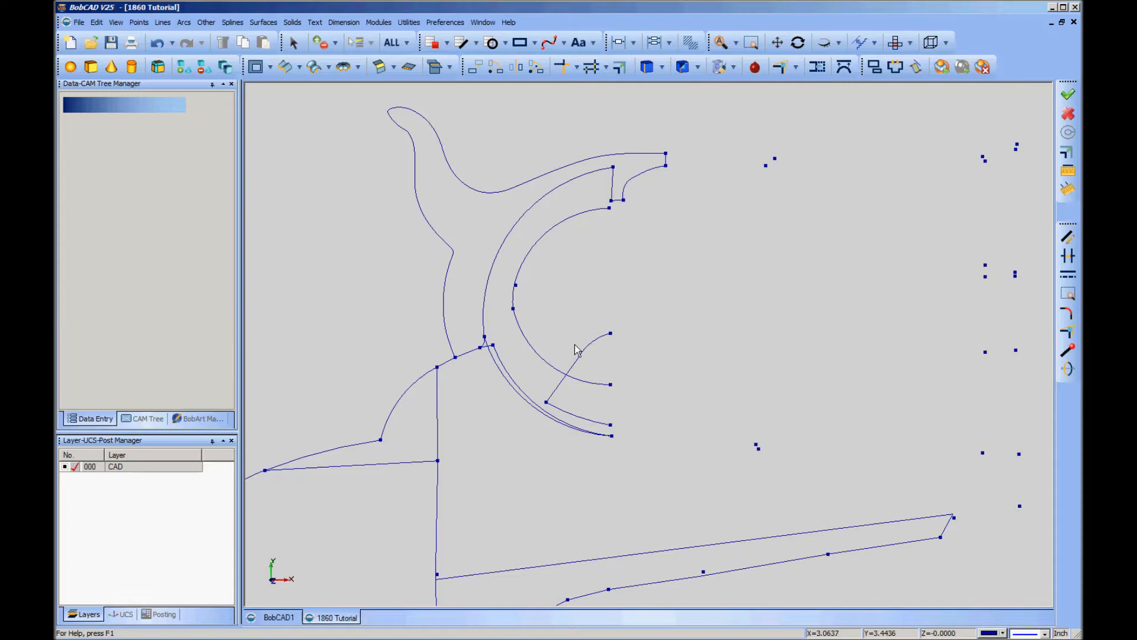
Step: With the photo hidden, select the outer and the inner arc segments behind the cylinder and clear the selection
right_click(605, 263)
left_click(646, 312)
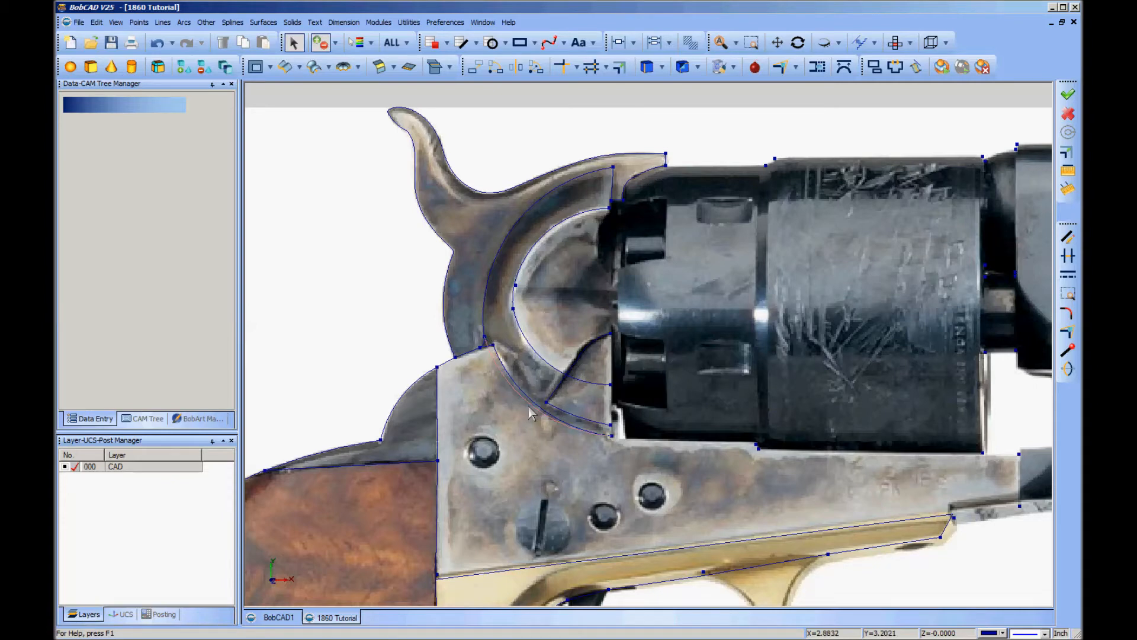
key("ctrl+b")
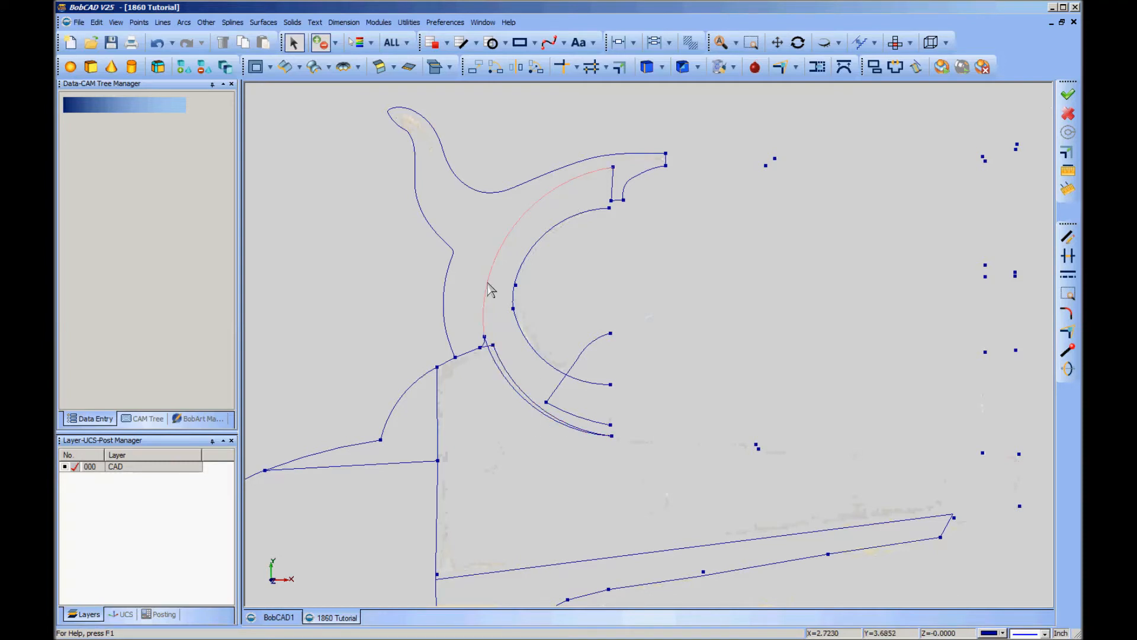
left_click(484, 325)
left_click(552, 432)
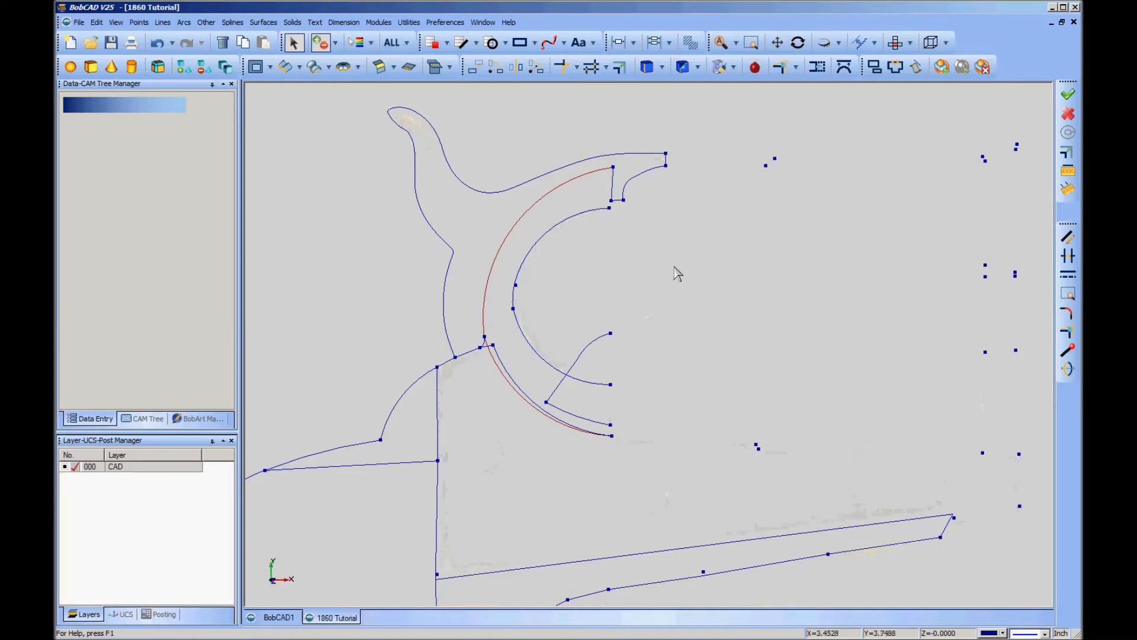
left_click(518, 278)
left_click(514, 299)
left_click(594, 382)
right_click(656, 263)
left_click(694, 275)
Step: Examine the traced hammer, frame and cylinder area against the reference photo, up close and with the whole revolver in view
scroll(697, 289, "down", 2)
scroll(697, 285, "down", 1)
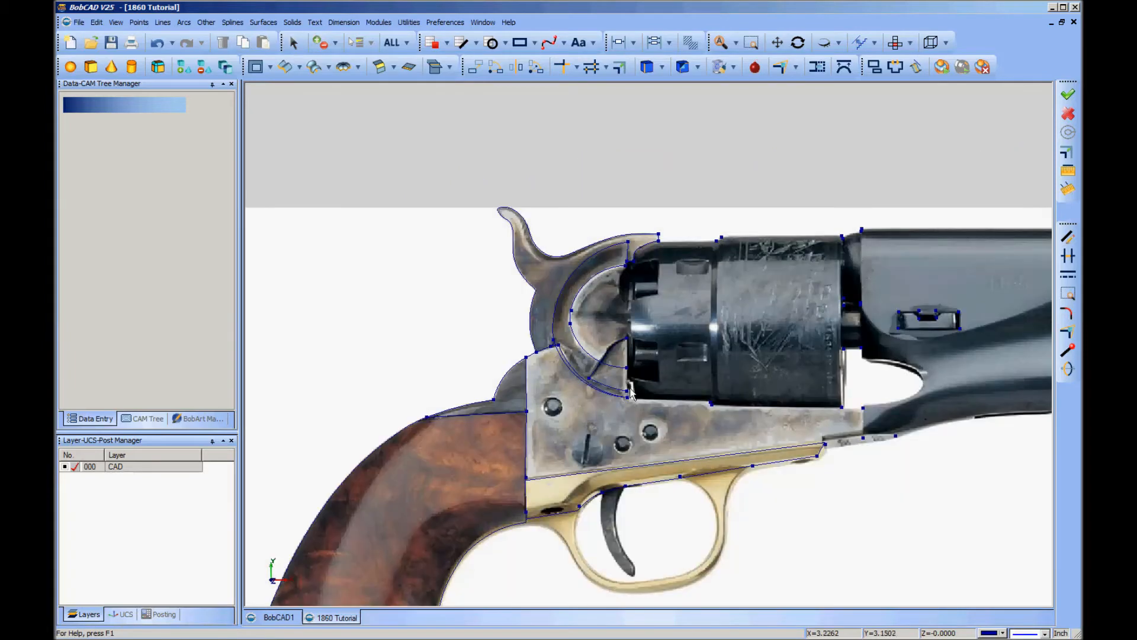
scroll(631, 391, "up", 2)
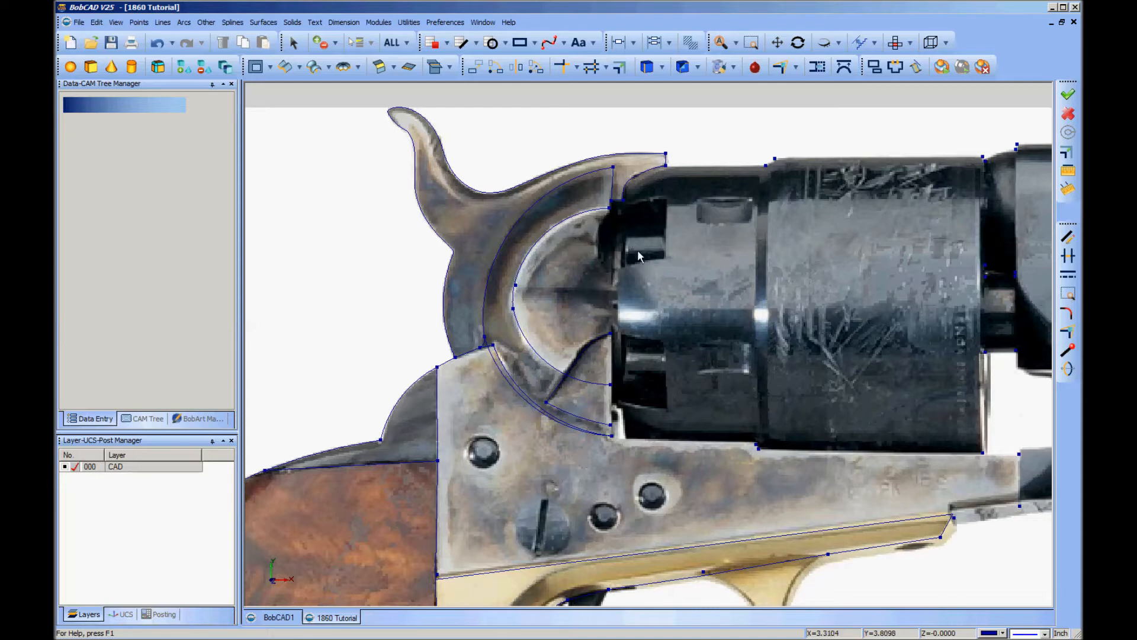
scroll(576, 459, "down", 2)
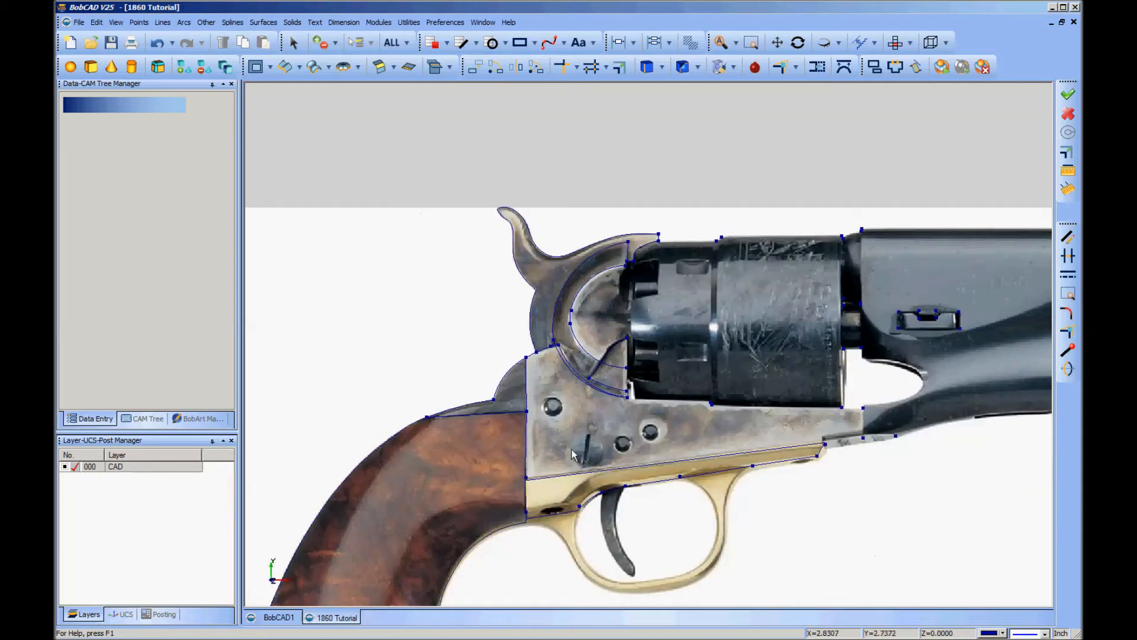
scroll(578, 455, "down", 2)
middle_click_drag(729, 466, 643, 386)
middle_click_drag(709, 403, 699, 403)
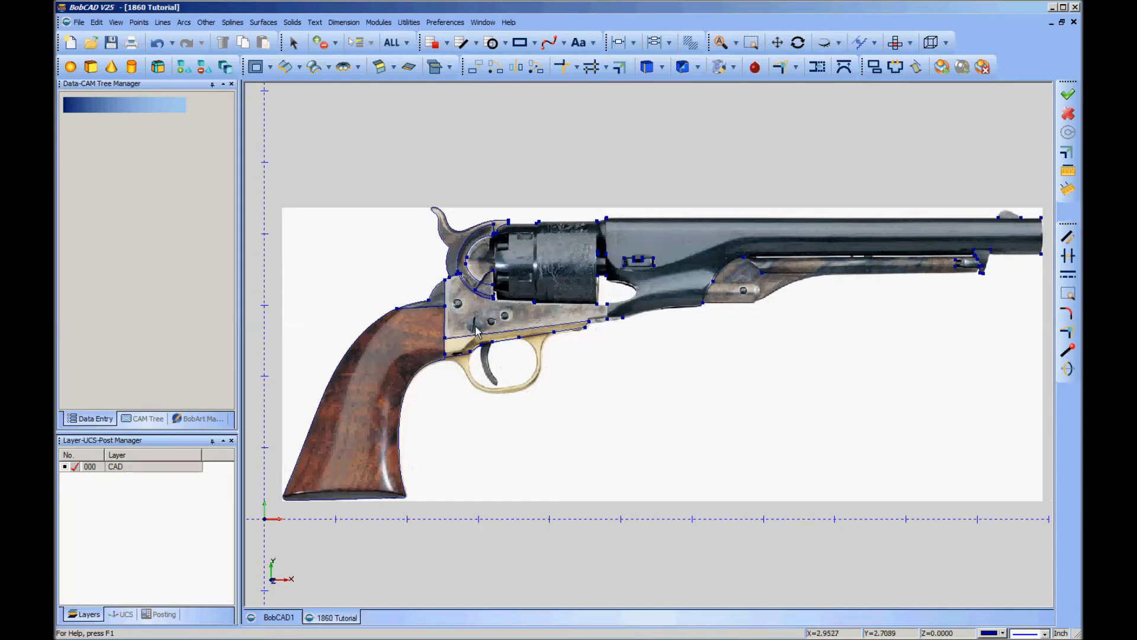
Step: Examine the frame and cylinder in the Colt Army photo of the BobCAD1 document and return to the 1860 Tutorial drawing
left_click(281, 618)
scroll(484, 503, "up", 3)
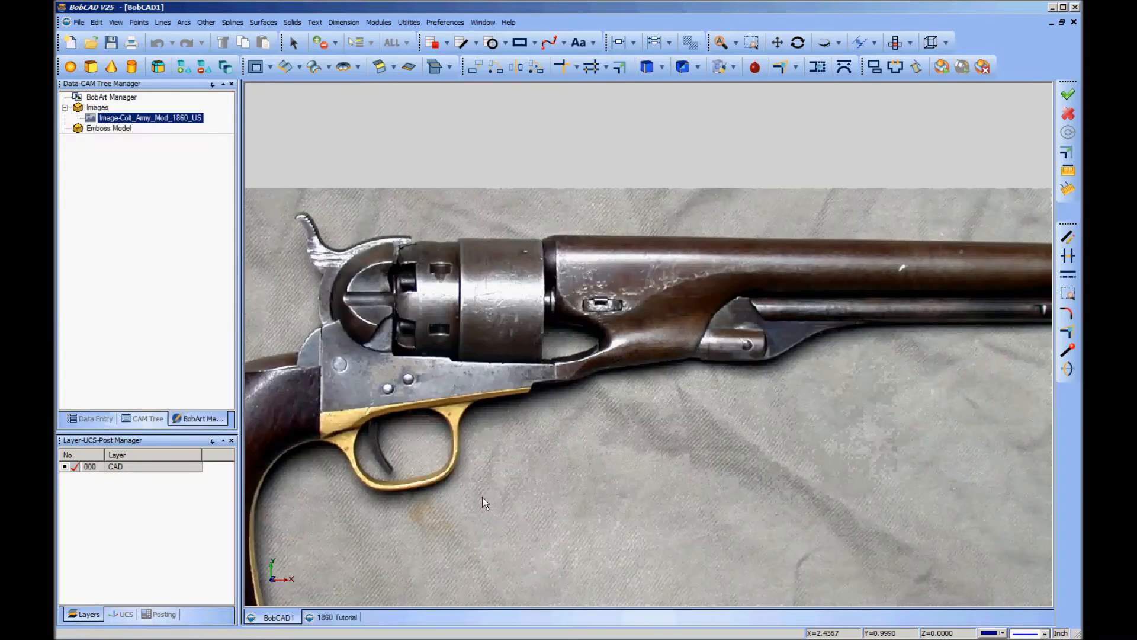
scroll(662, 411, "down", 3)
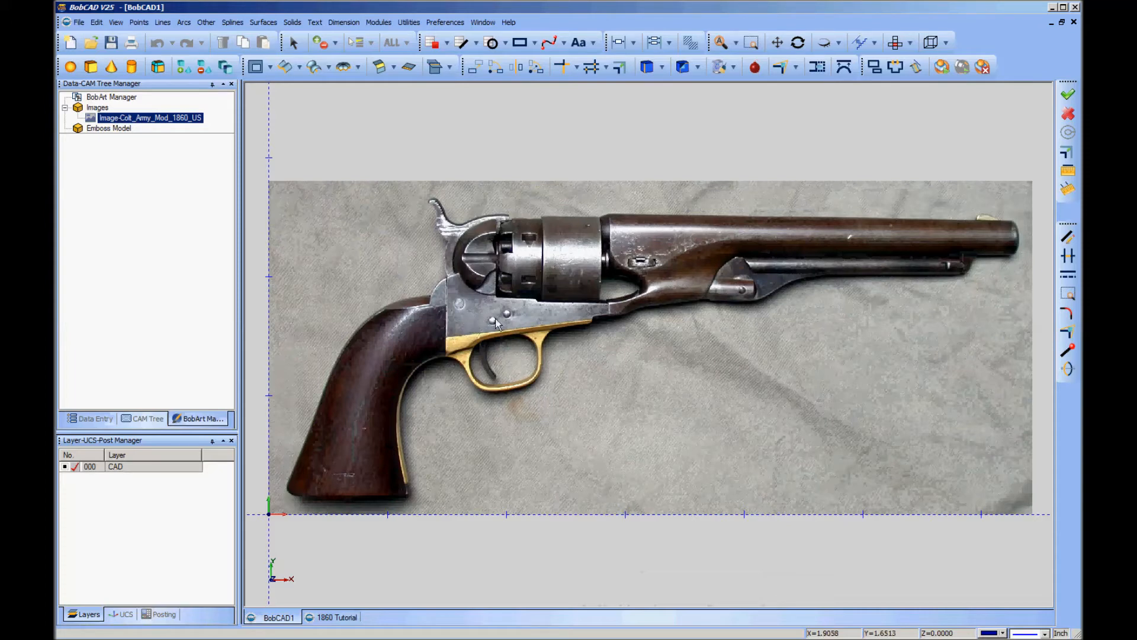
left_click(328, 620)
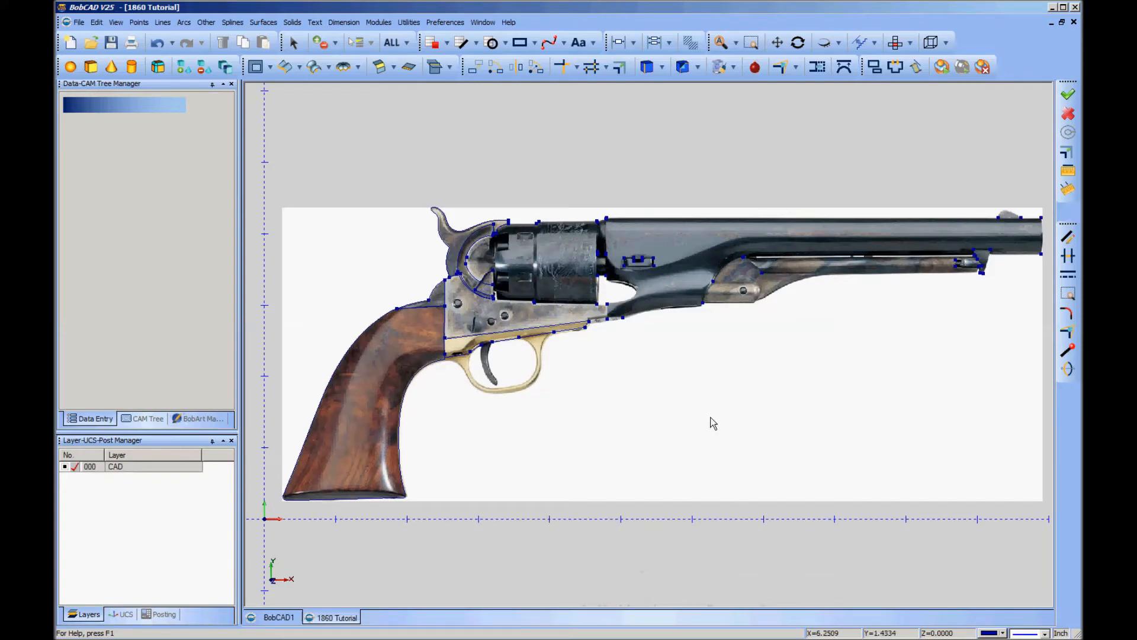
middle_click_drag(714, 423, 698, 419)
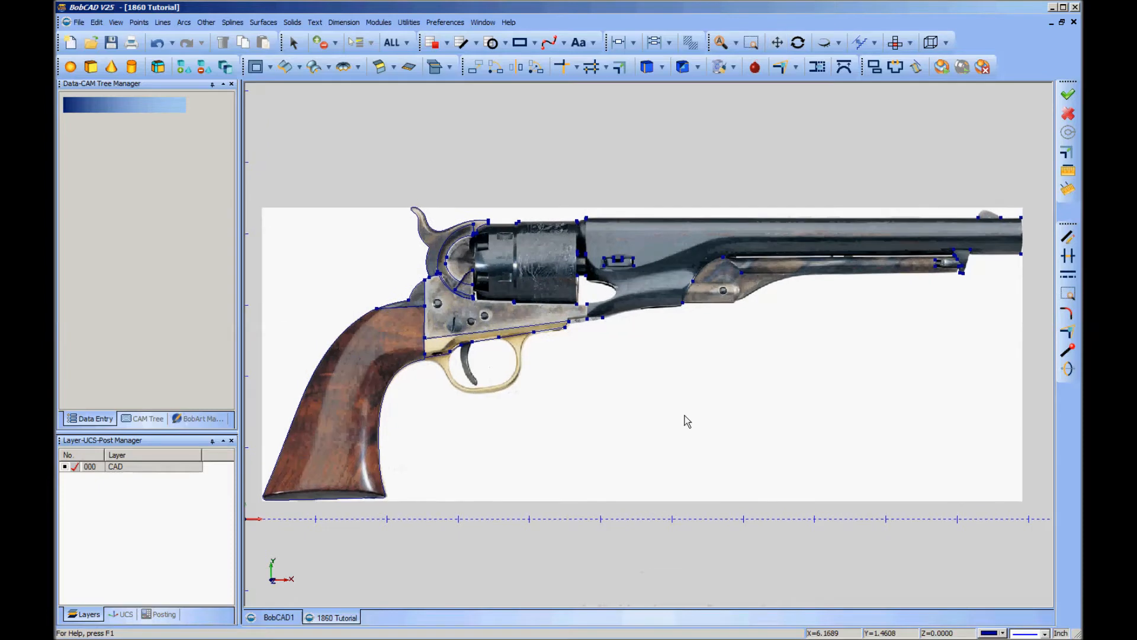
scroll(685, 416, "up", 1)
scroll(686, 414, "down", 1)
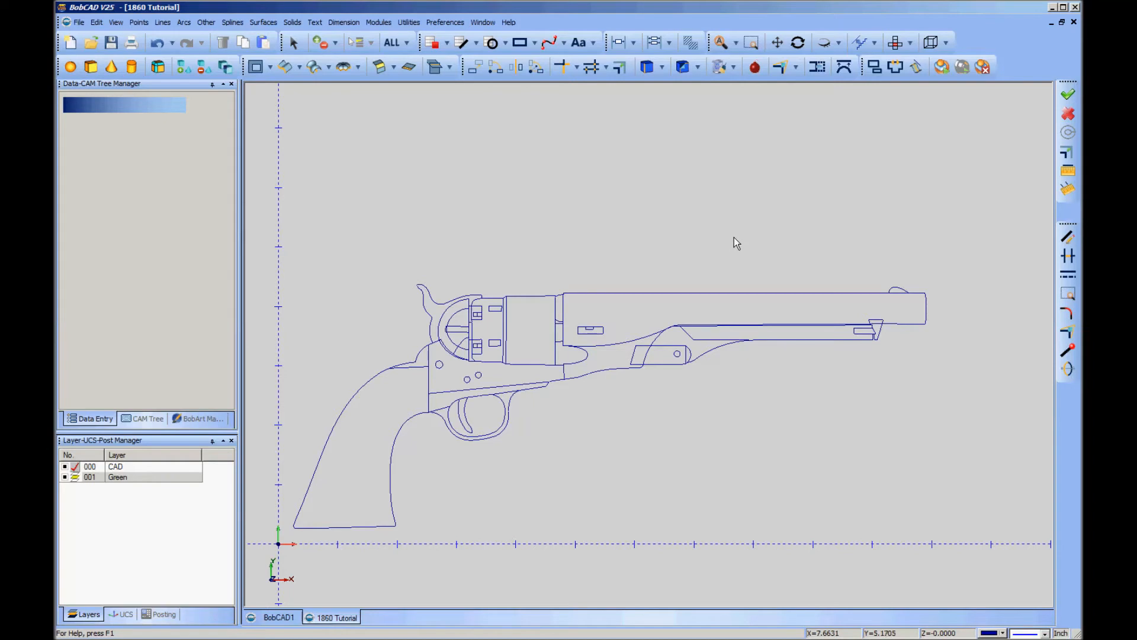
Step: Show the reference photo behind the completed tracing and examine the outlines of the barrel, loading lever and frame
key("ctrl+z")
scroll(714, 489, "up", 4)
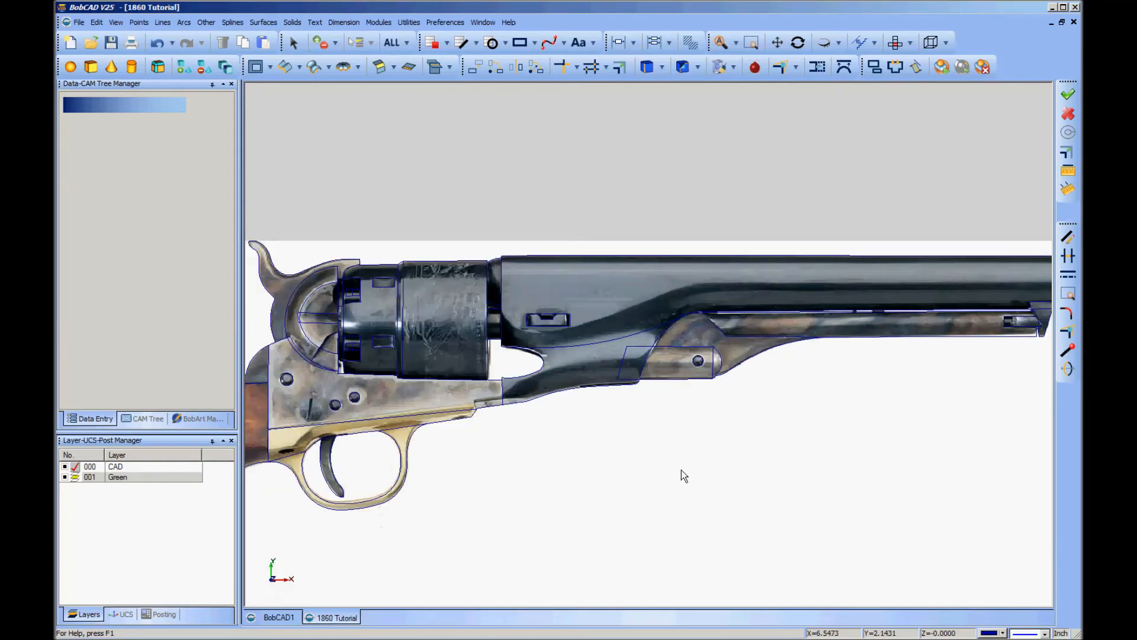
mouse_move(661, 478)
middle_mouse_down()
mouse_move(656, 526)
mouse_move(568, 507)
mouse_move(528, 526)
middle_mouse_up()
scroll(592, 498, "down", 2)
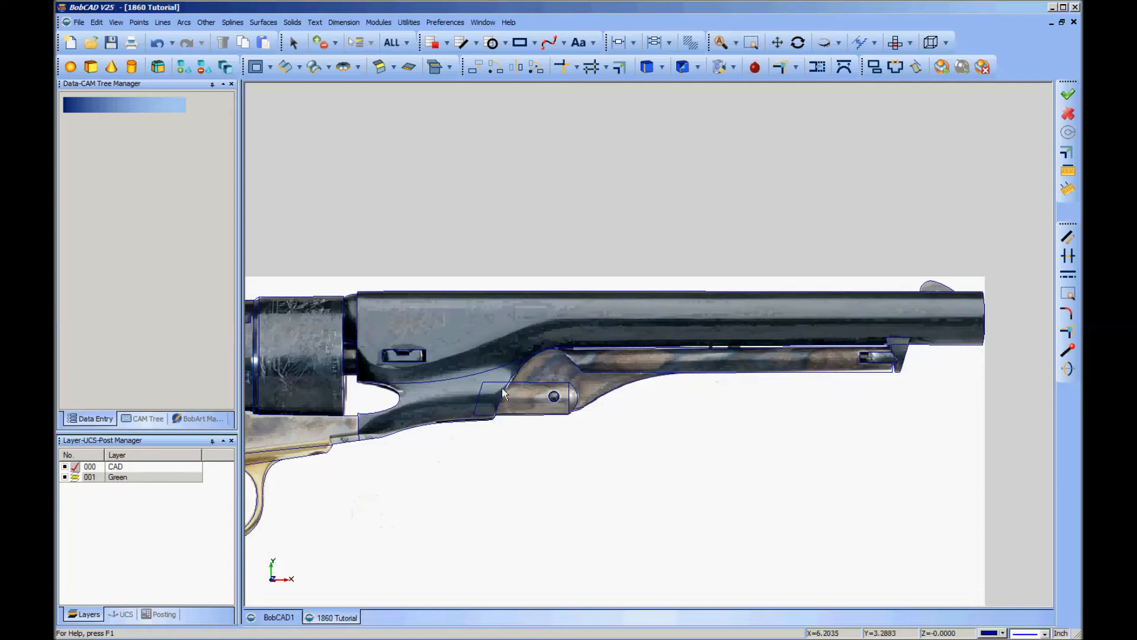
key("ctrl+w")
key("ctrl+w")
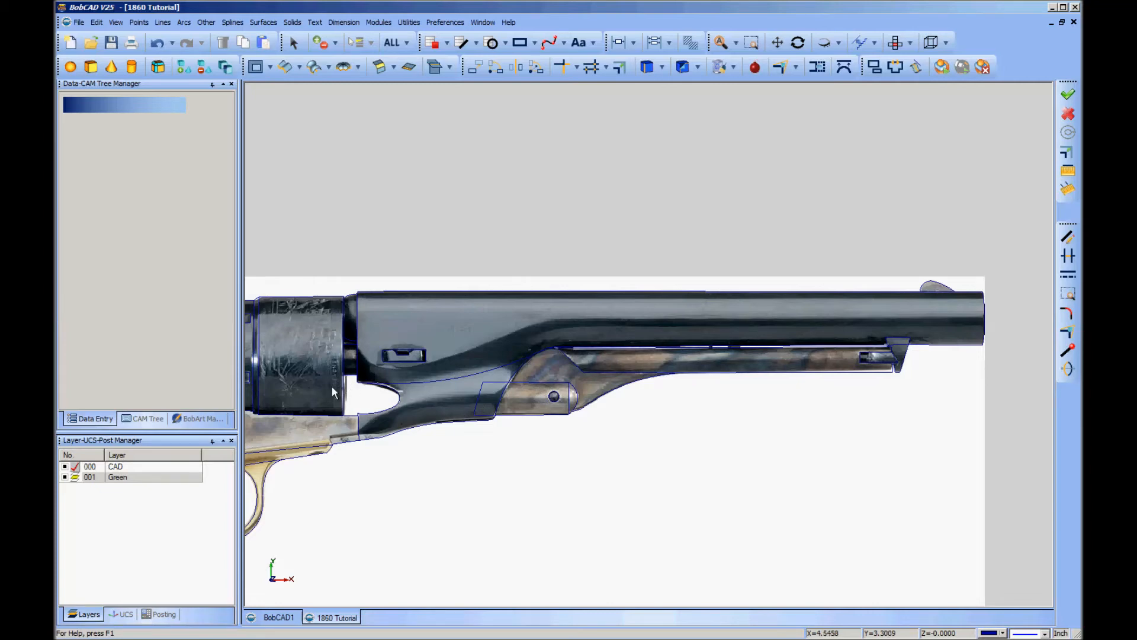
middle_click_drag(445, 501, 594, 490)
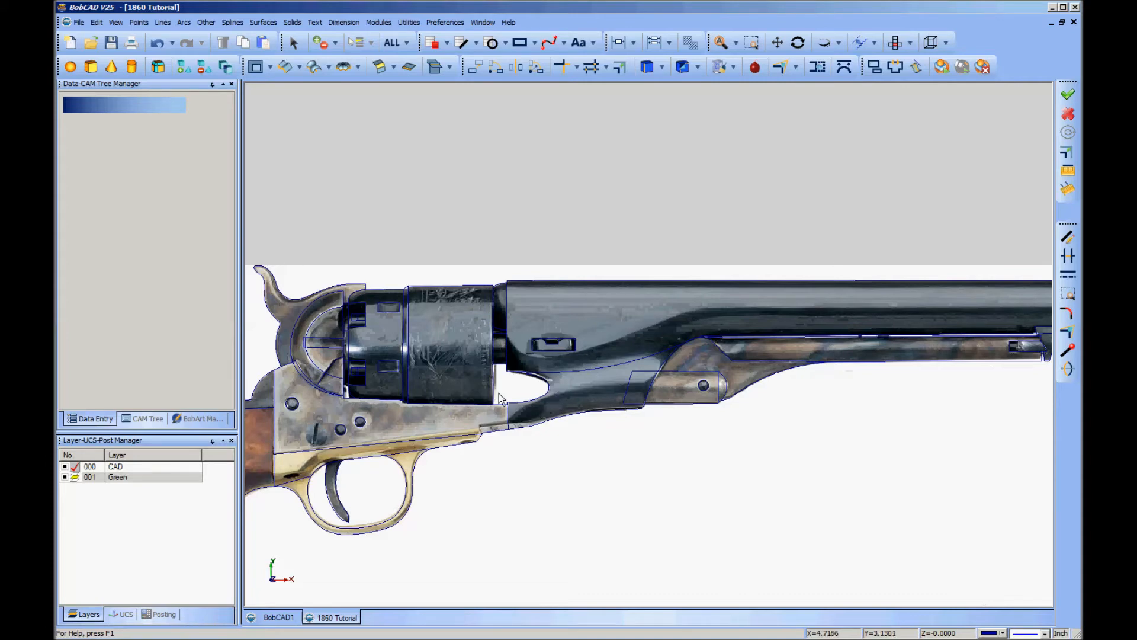
scroll(457, 503, "down", 1)
scroll(474, 516, "down", 1)
scroll(560, 510, "up", 2)
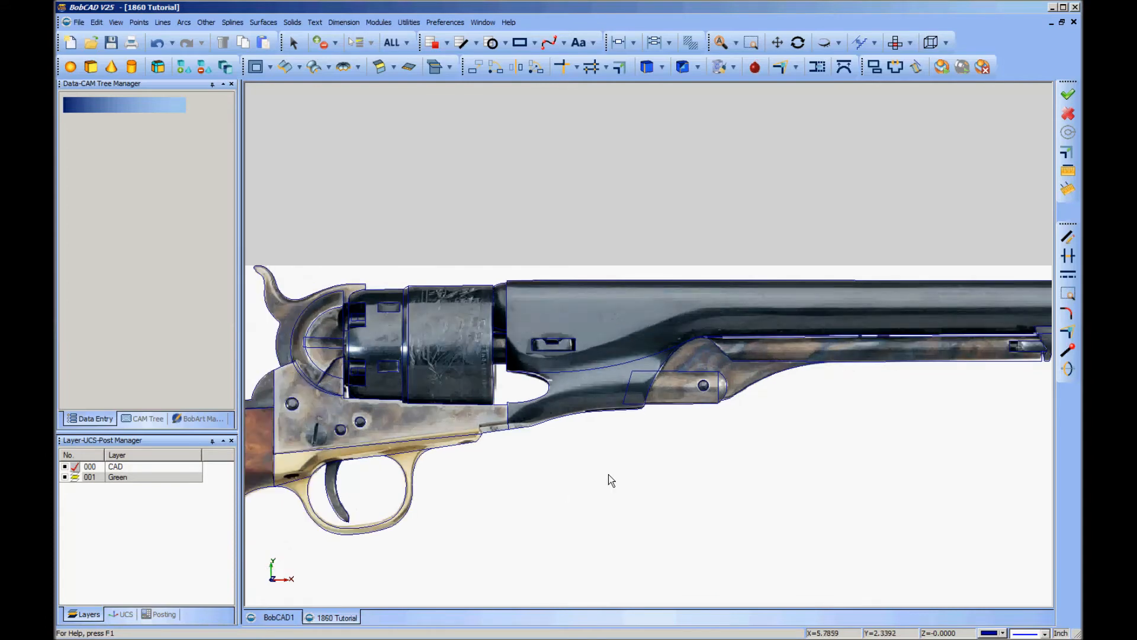
scroll(681, 471, "down", 1)
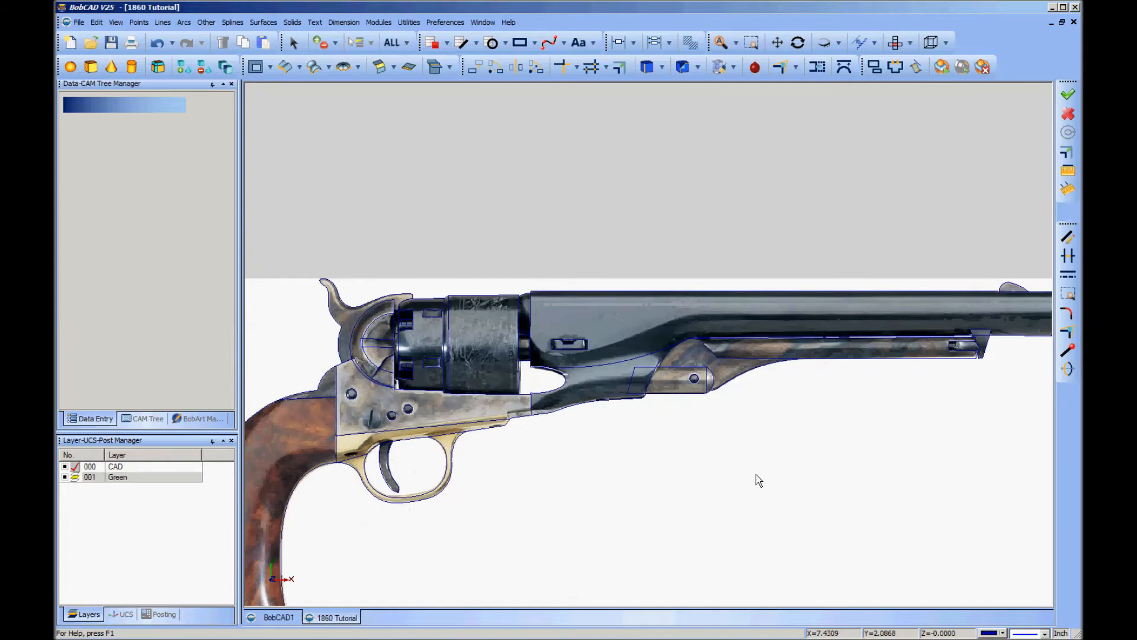
scroll(757, 479, "down", 1)
scroll(756, 478, "up", 1)
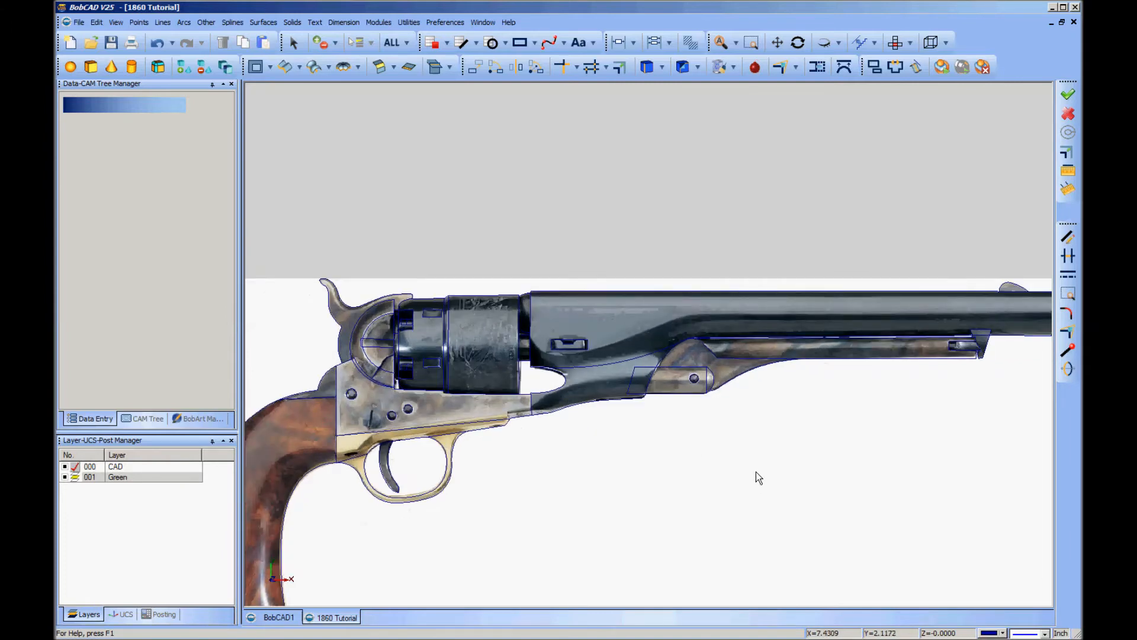
scroll(756, 473, "down", 1)
scroll(756, 472, "down", 1)
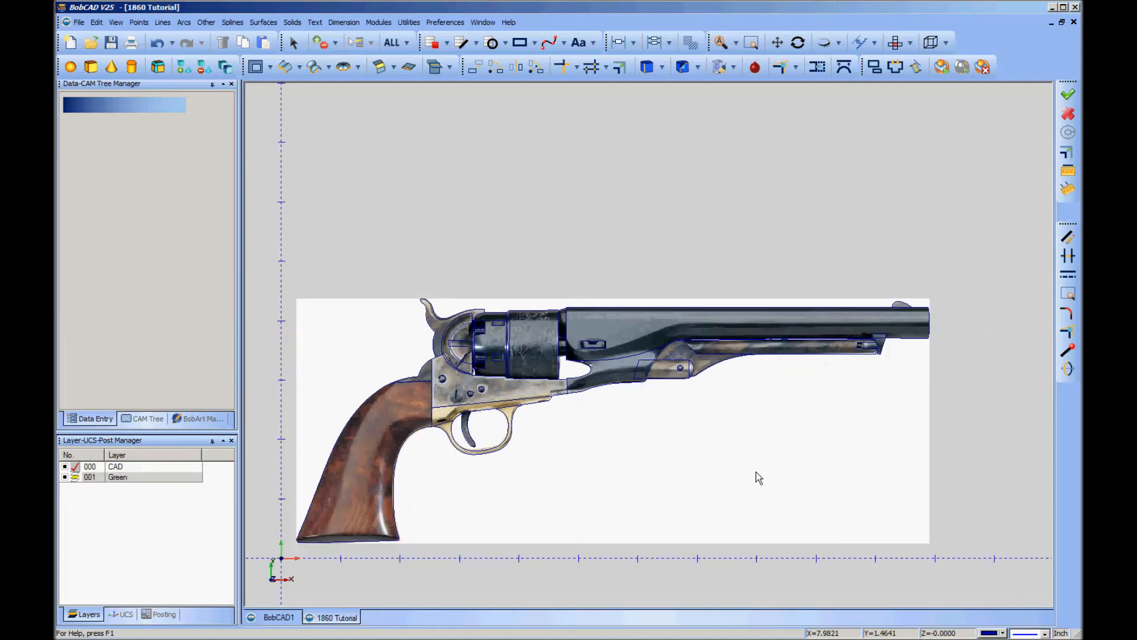
scroll(756, 473, "up", 1)
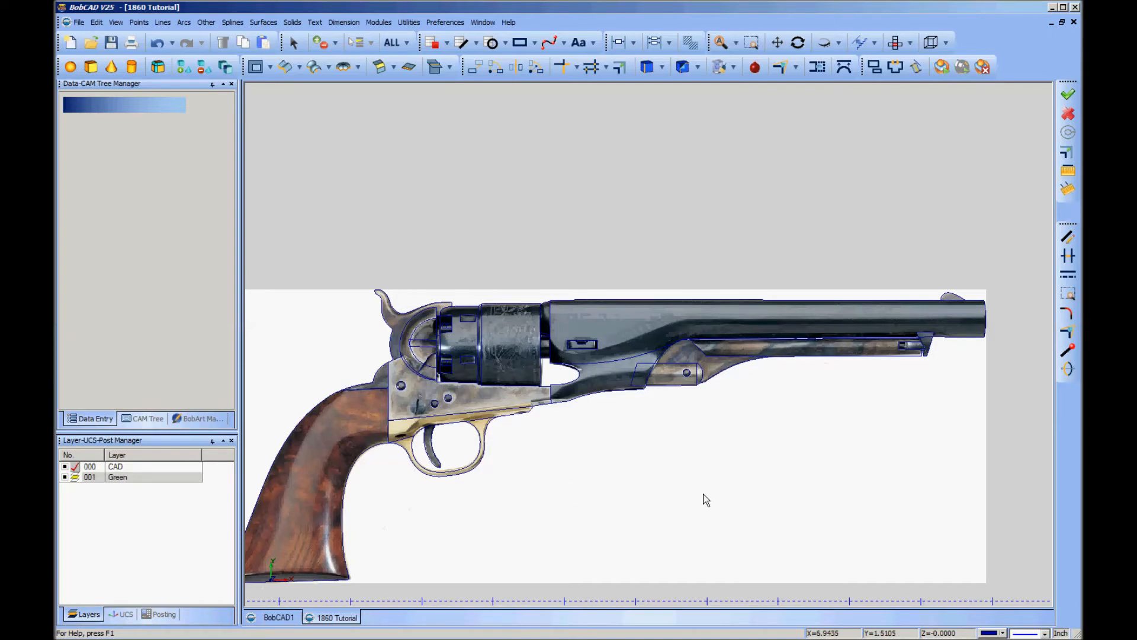
Step: Examine the traced lower barrel contour and the loading lever pivot over the reference photo
scroll(706, 489, "up", 3)
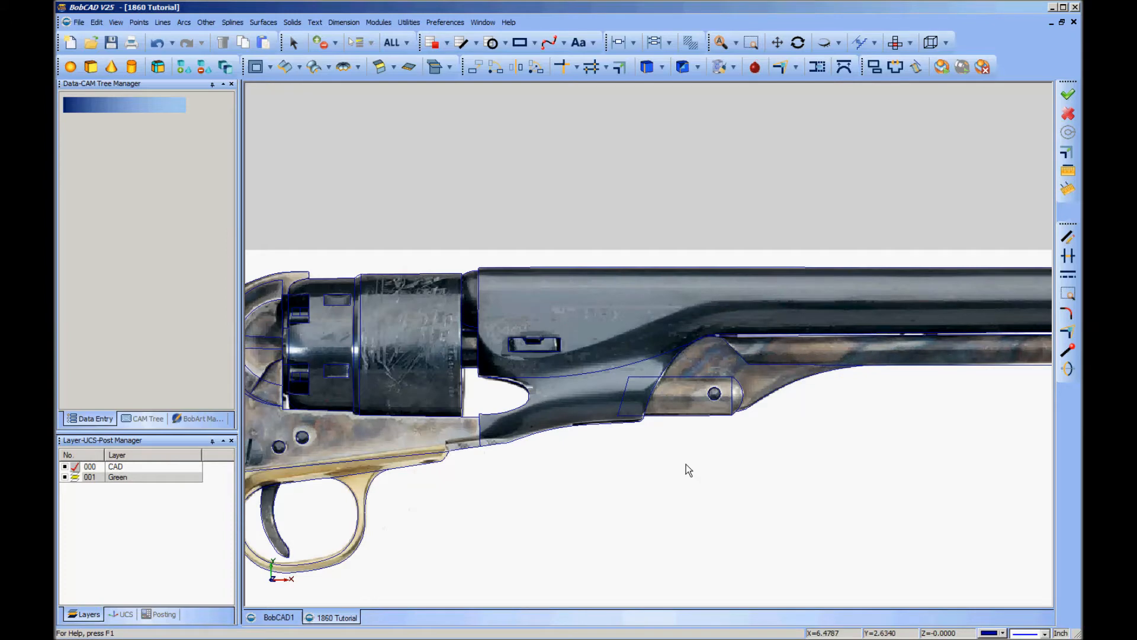
scroll(686, 464, "up", 2)
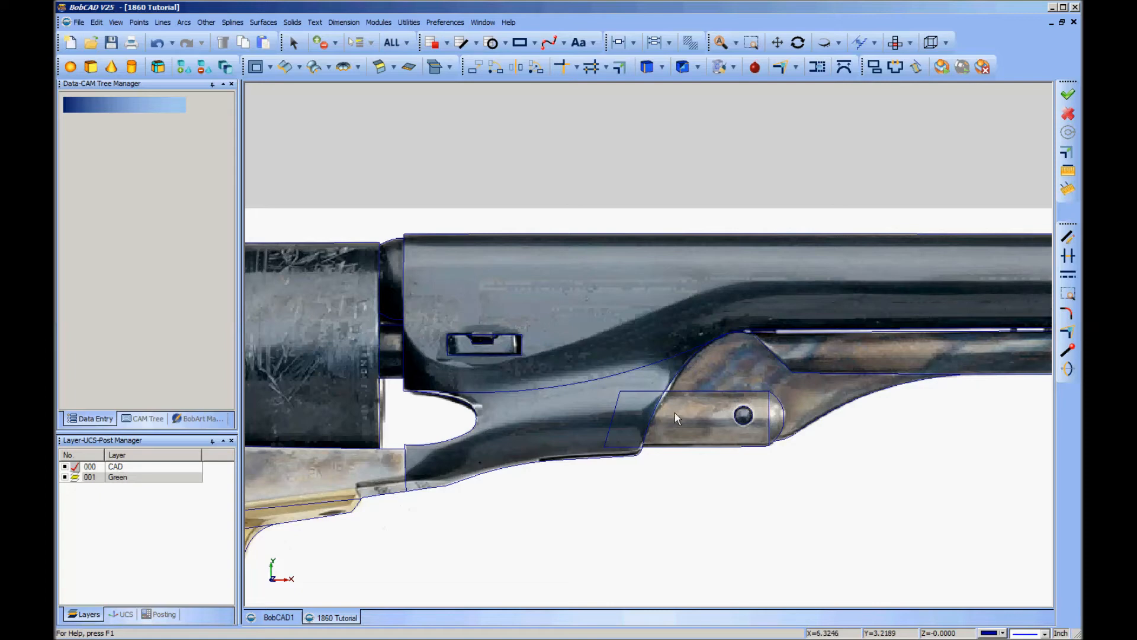
key("ctrl+i")
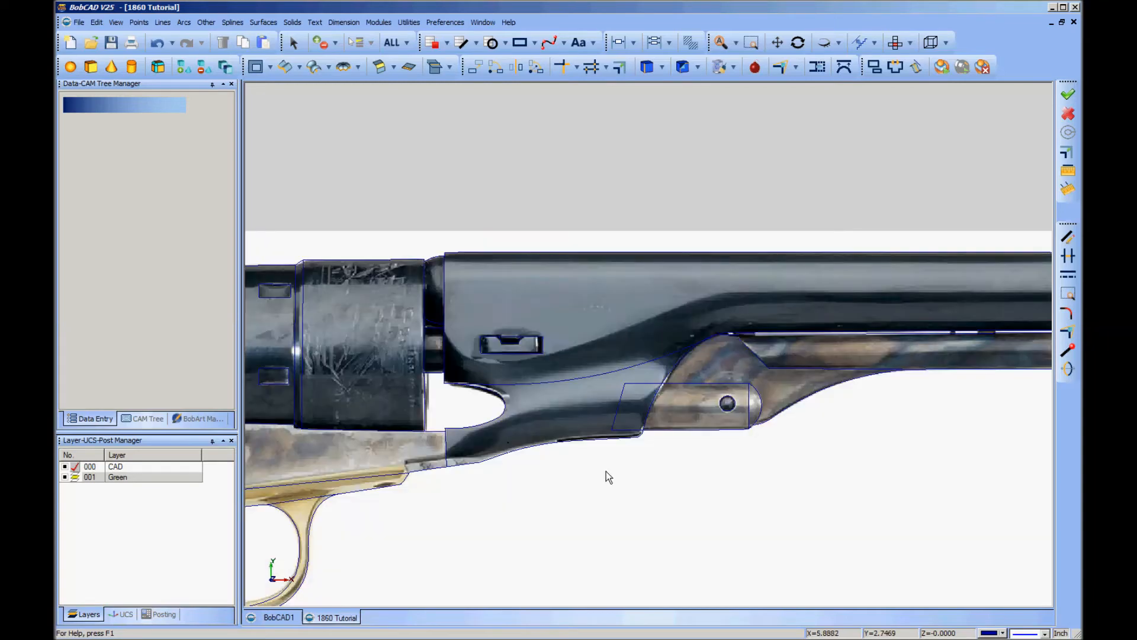
scroll(606, 471, "down", 4)
scroll(606, 471, "up", 2)
middle_click_drag(787, 485, 686, 499)
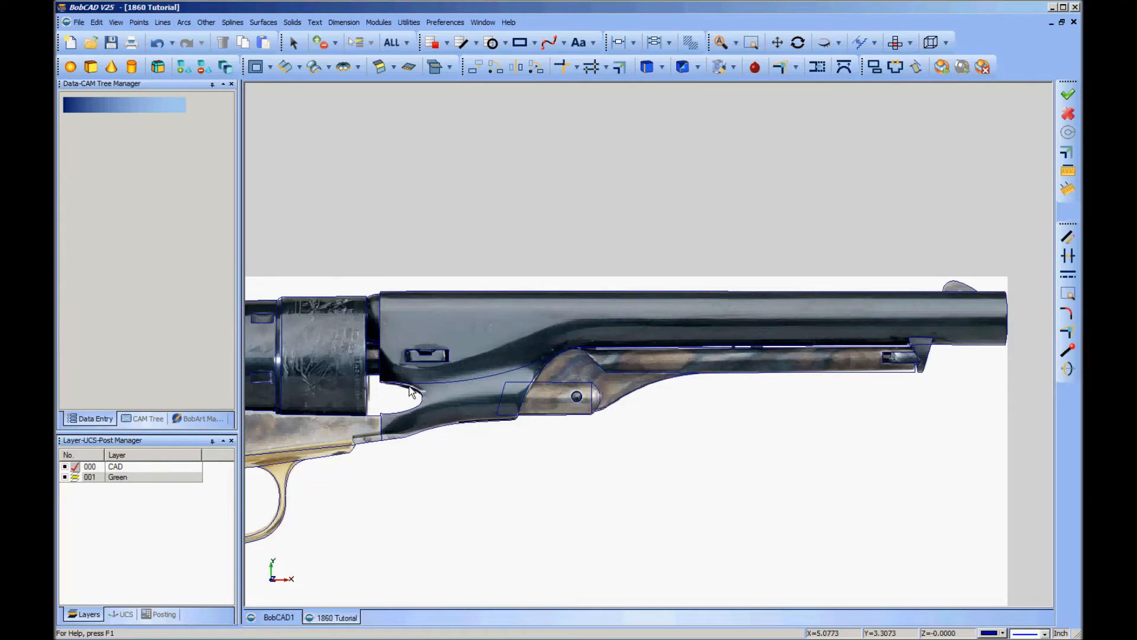
Step: Compare the curve beneath the barrel wedge slot with and without the reference photo, and inspect the rear of the barrel closely
key("ctrl+i")
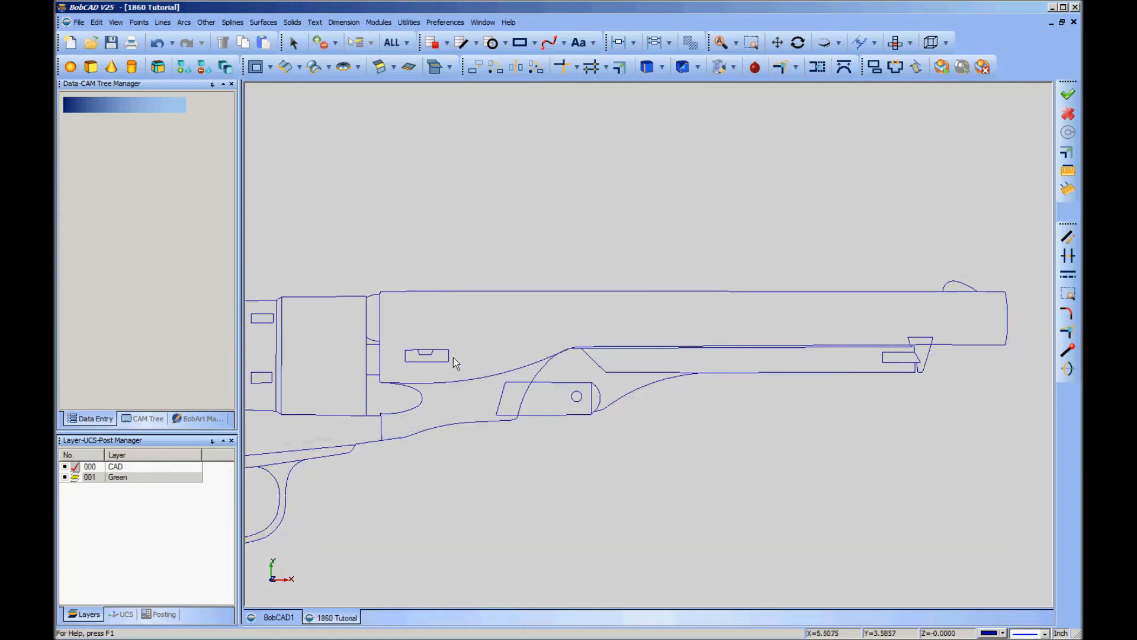
key("ctrl+i")
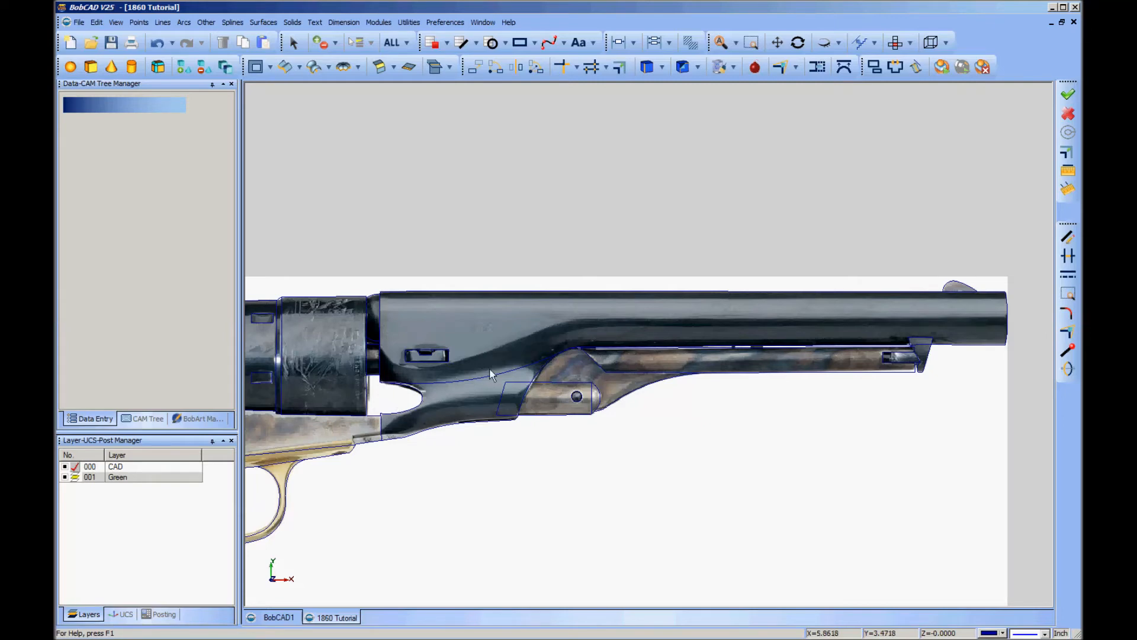
key("ctrl+i")
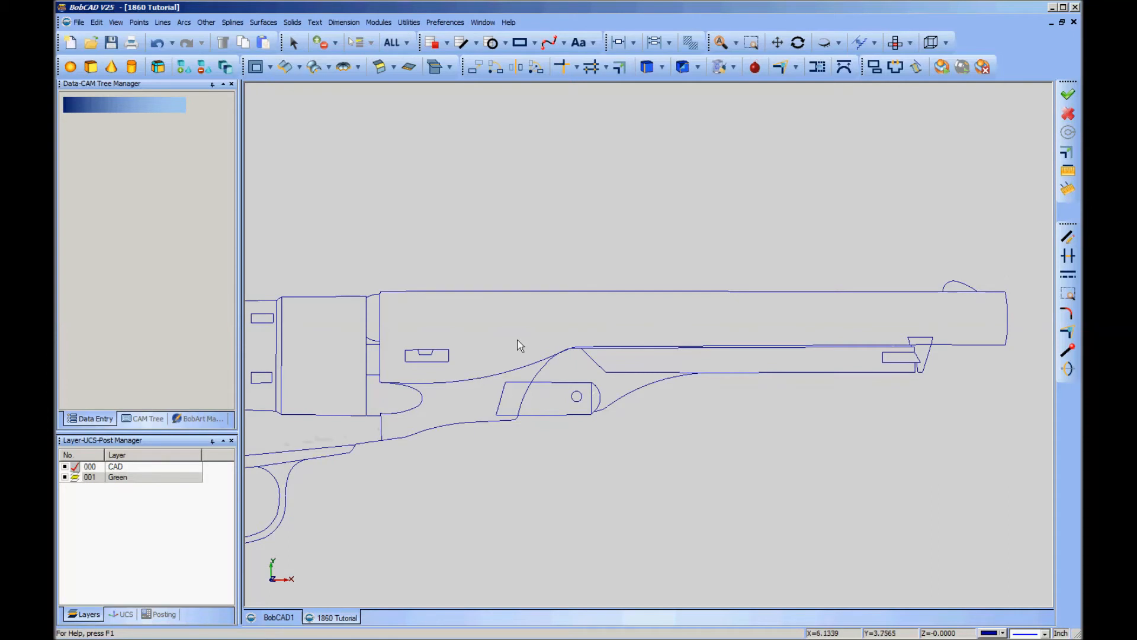
key("ctrl+i")
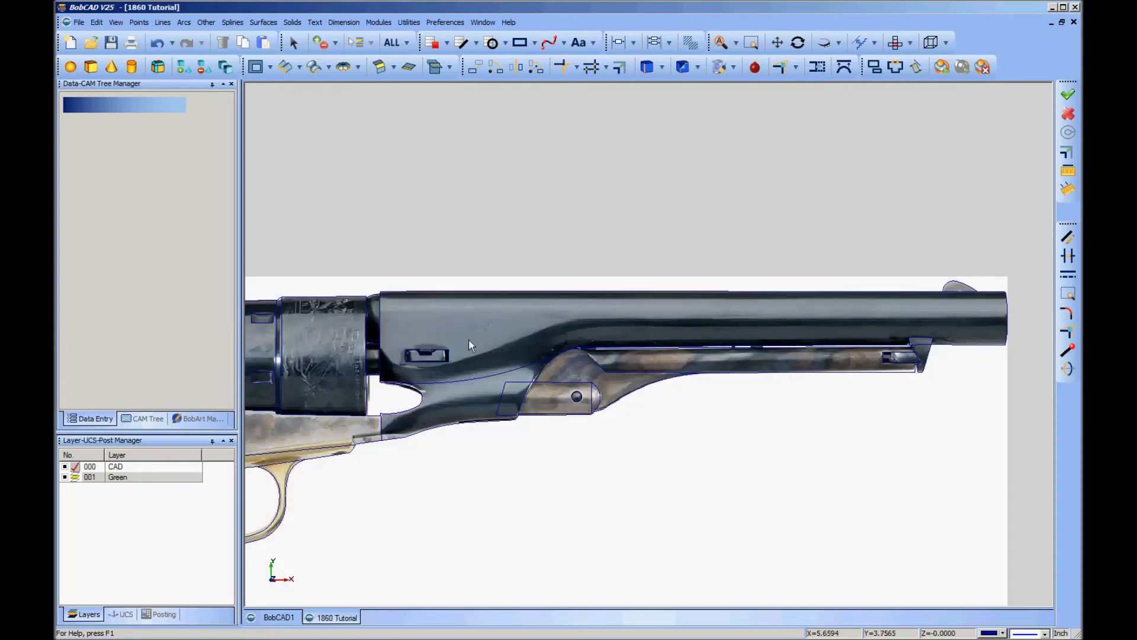
middle_click_drag(468, 339, 595, 350)
scroll(595, 350, "up", 5)
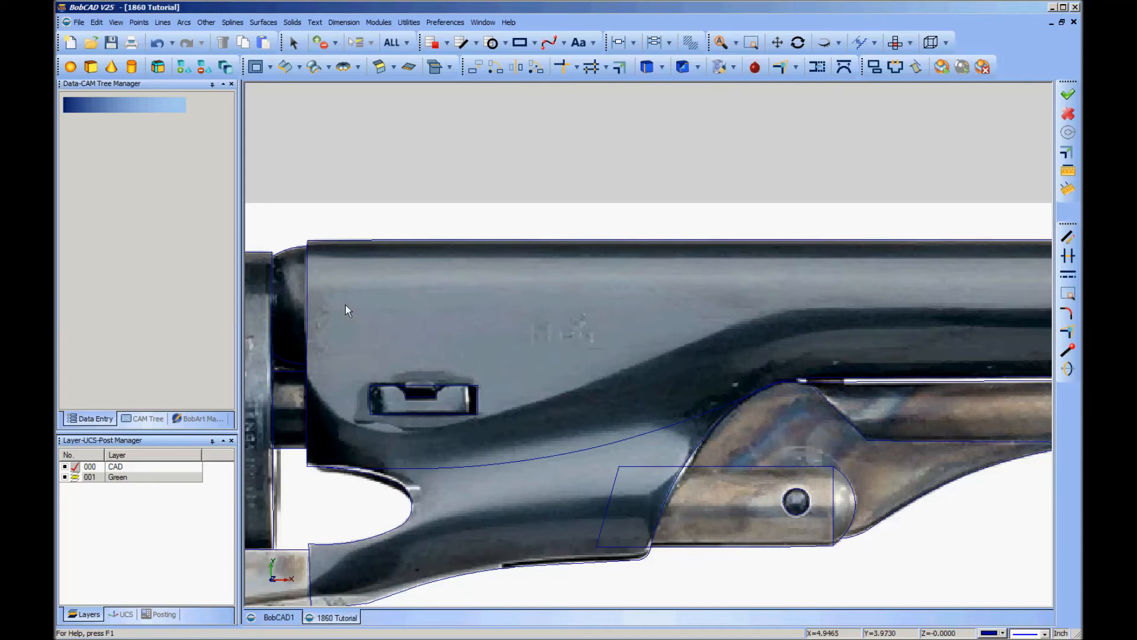
Step: Examine the traced barrel, loading lever latch and front sight over the reference photo, ending at the rear of the barrel
right_click(421, 264)
left_click(470, 317)
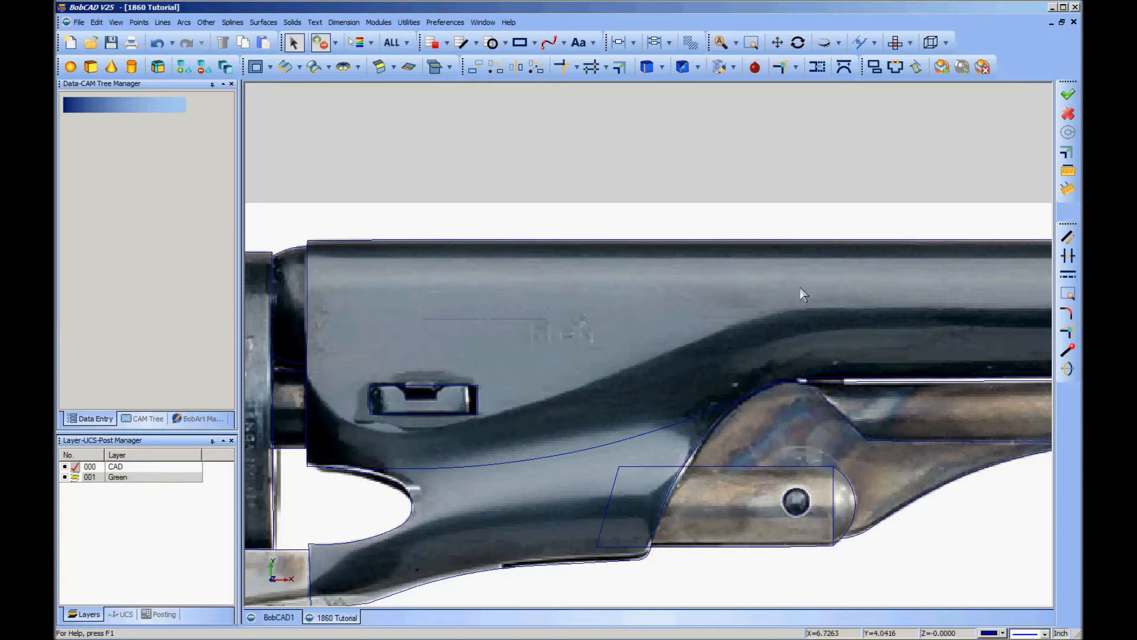
scroll(803, 294, "down", 3)
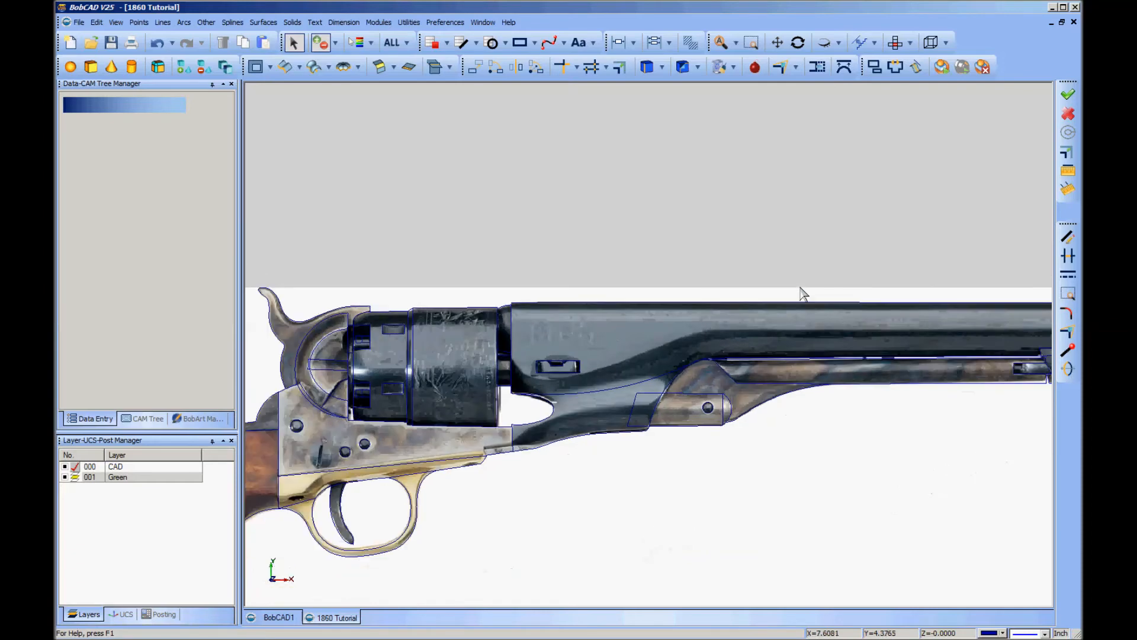
scroll(803, 295, "up", 3)
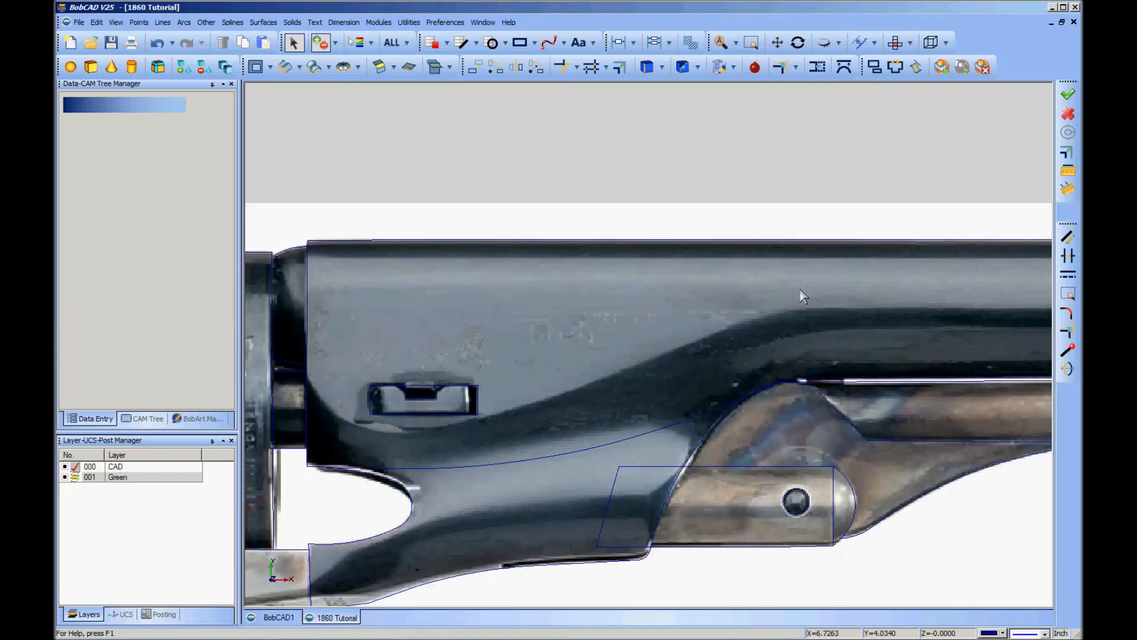
scroll(841, 393, "down", 4)
middle_click_drag(899, 462, 453, 478)
scroll(649, 344, "up", 5)
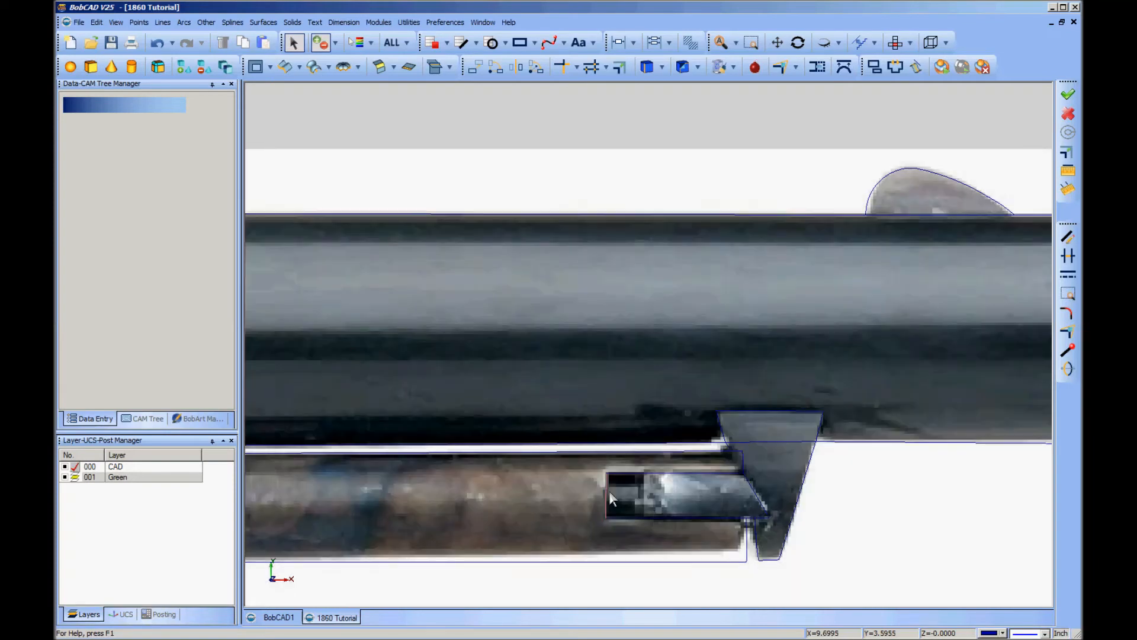
scroll(633, 497, "down", 1)
scroll(622, 496, "down", 2)
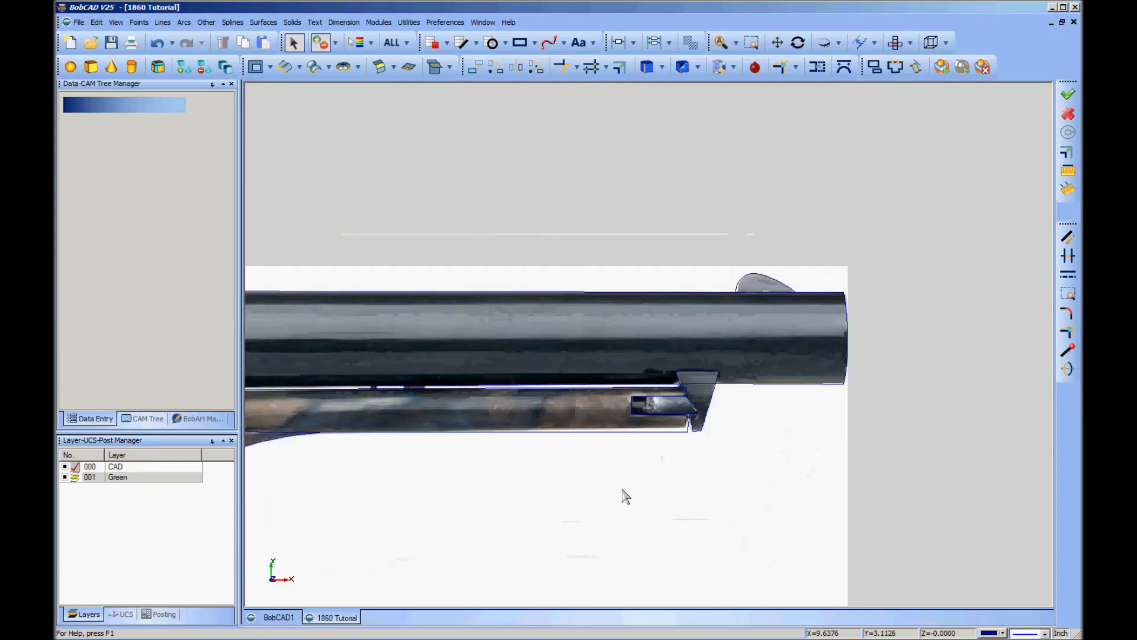
scroll(510, 468, "down", 1)
middle_click_drag(416, 483, 709, 448)
scroll(754, 495, "up", 4)
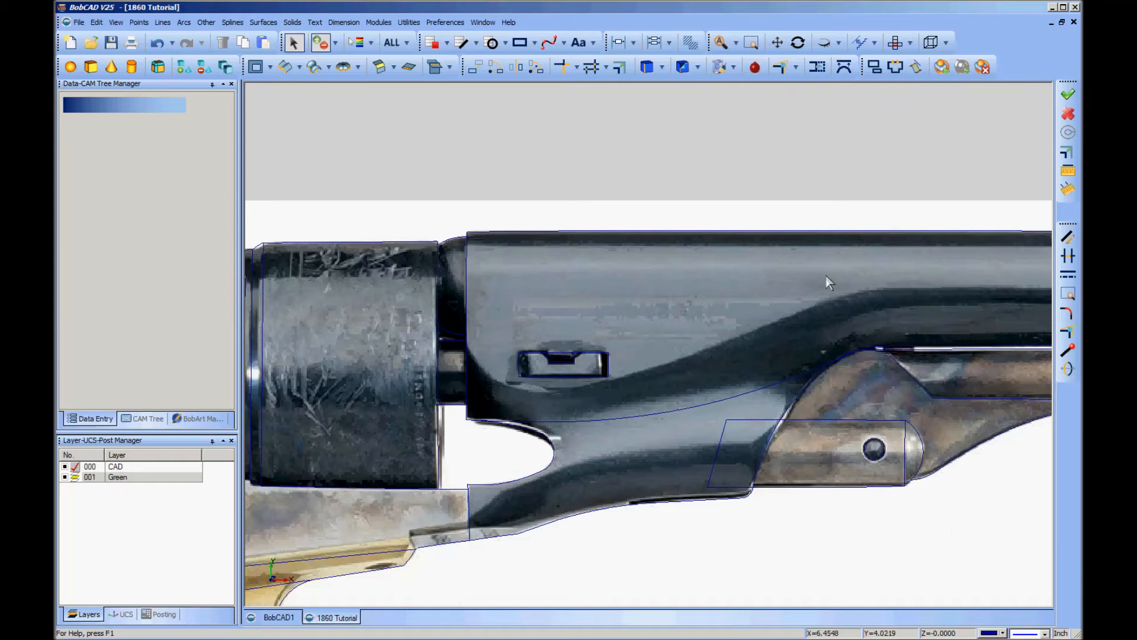
Step: Break the upper rear edge of the barrel into 2 divisions and drag the division point slightly upward along the edge
left_click(1074, 277)
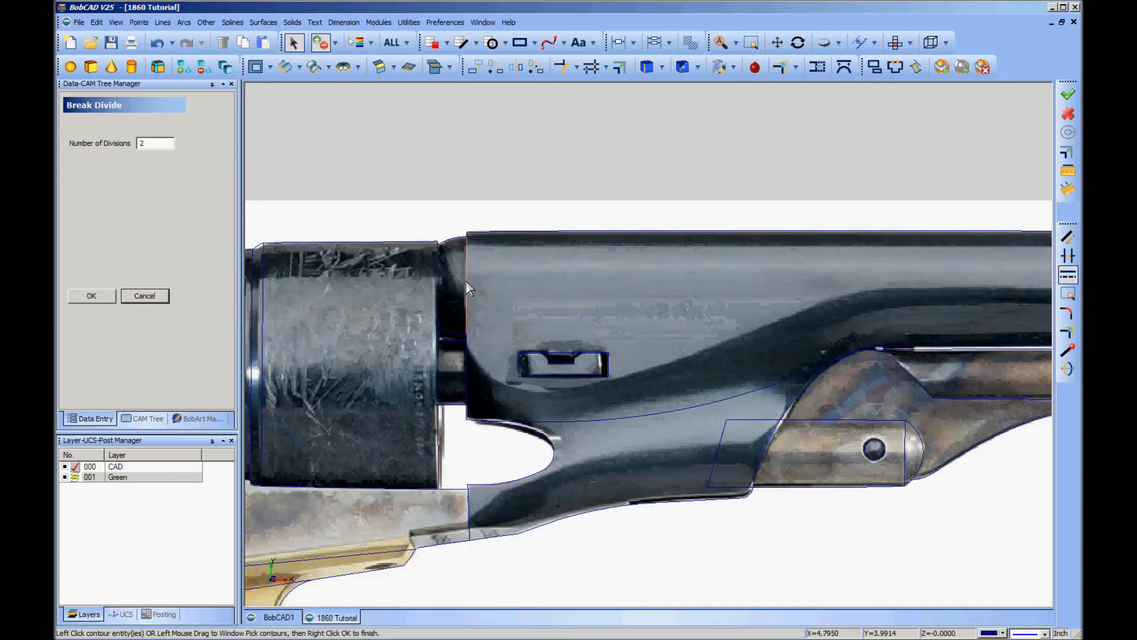
right_click(541, 189)
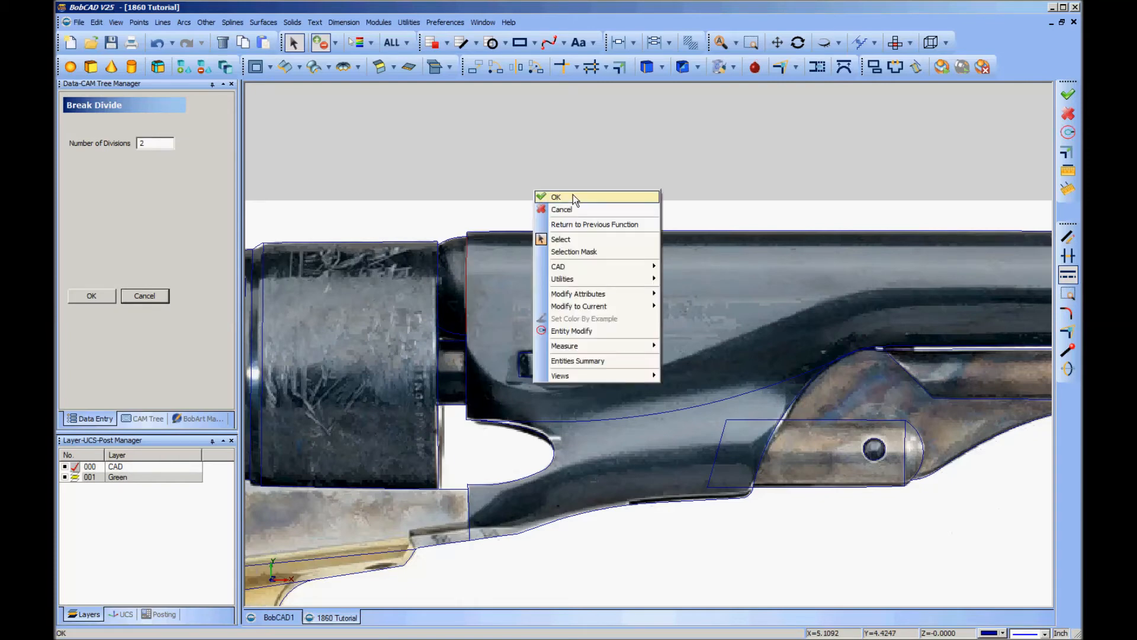
left_click(572, 194)
left_click(144, 296)
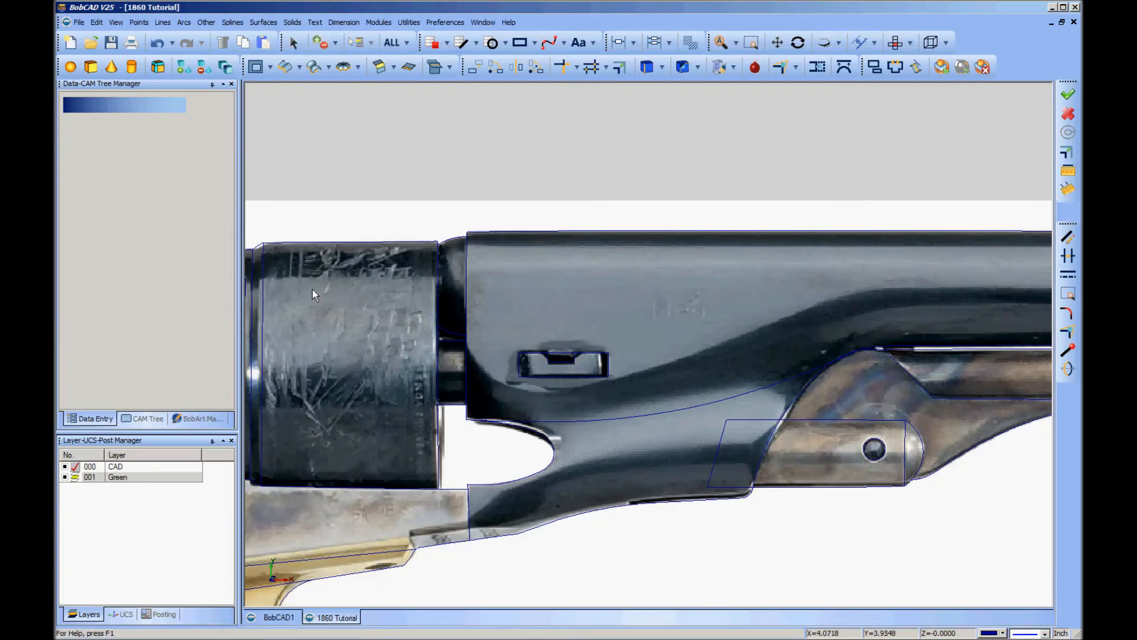
left_click(1068, 333)
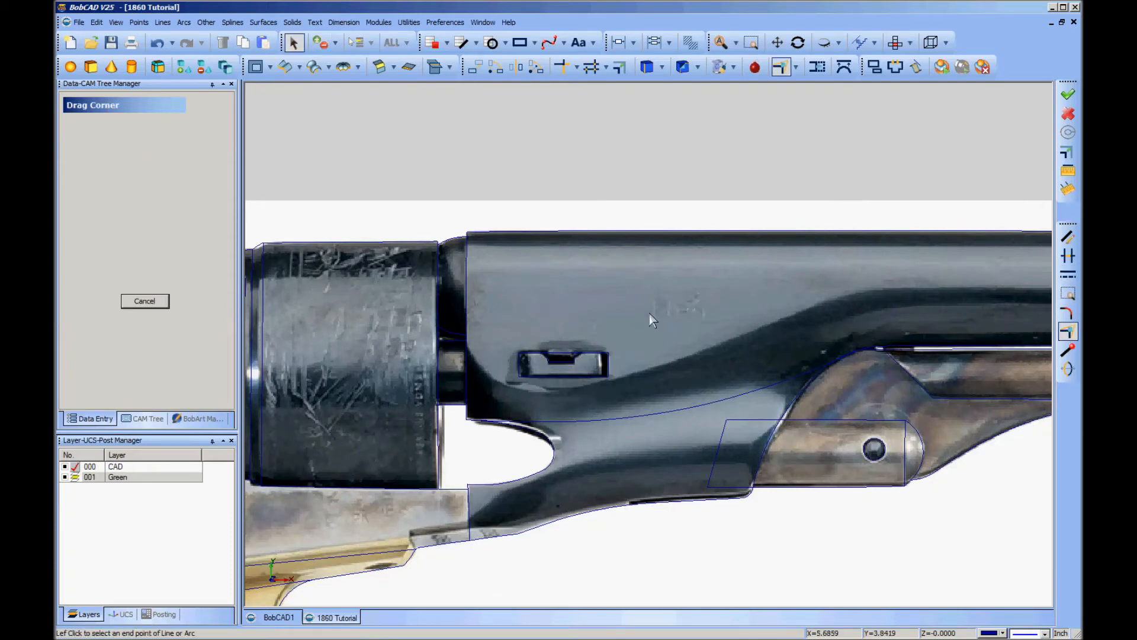
left_click(467, 288)
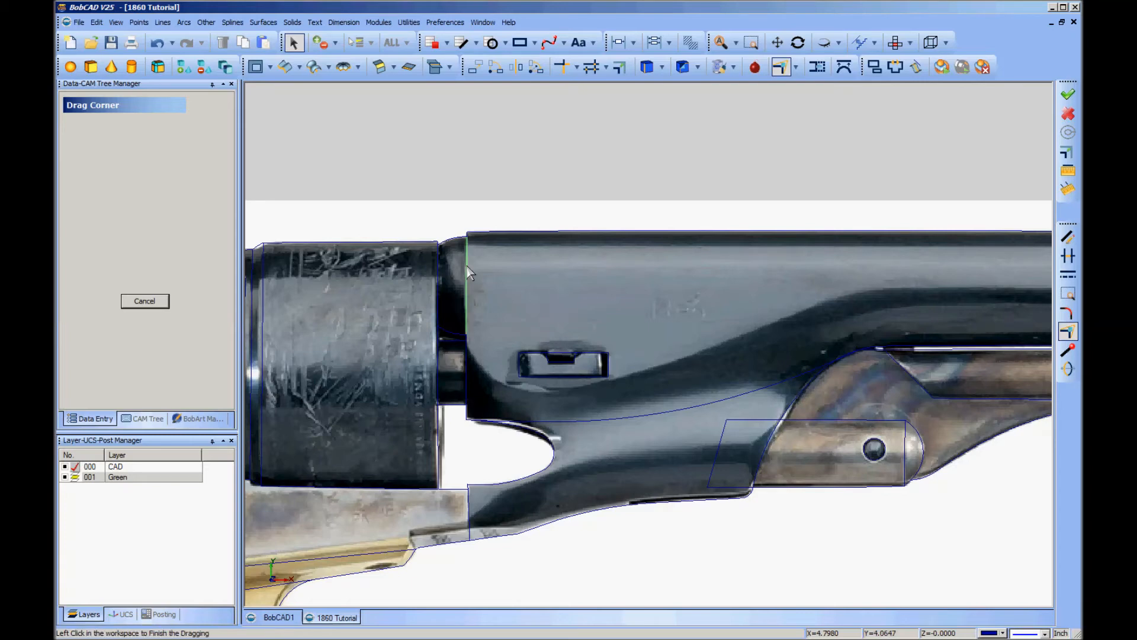
left_click(470, 276)
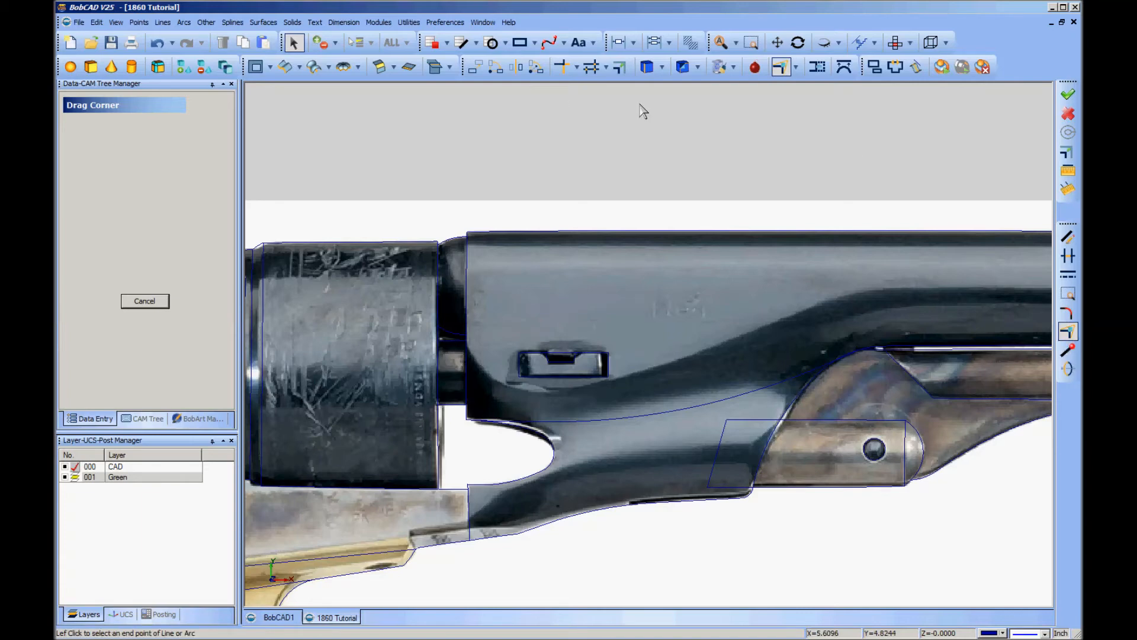
Step: Trace a fitted spline from the barrel's rear edge, under the wedge slot and forward up the contour onto the barrel's side
left_click(565, 42)
left_click(568, 87)
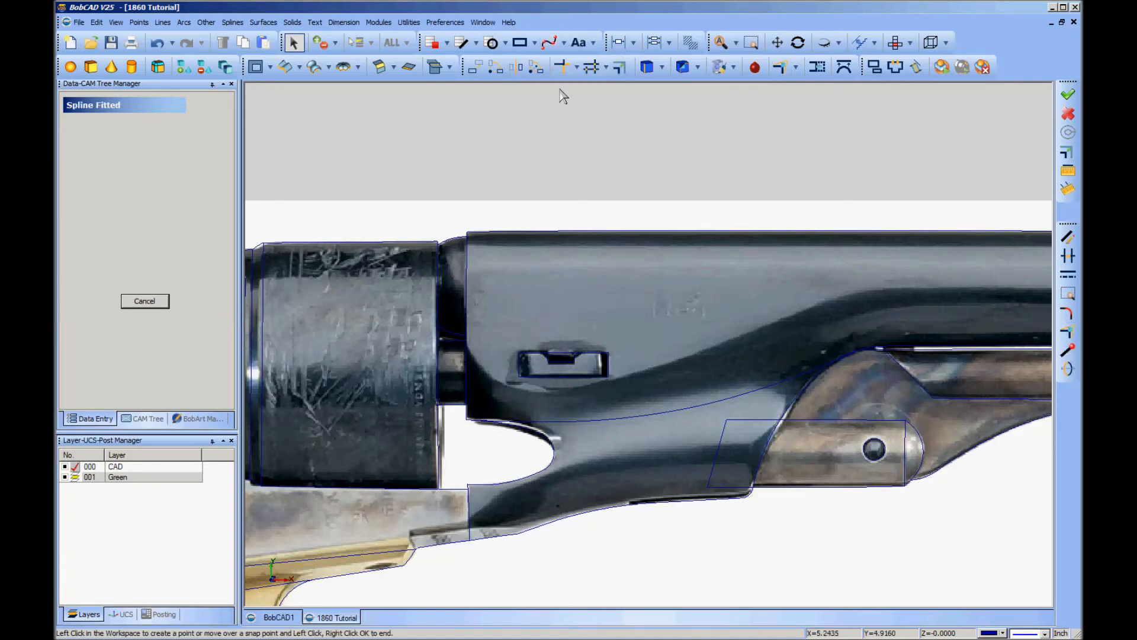
left_click(466, 341)
left_click(494, 380)
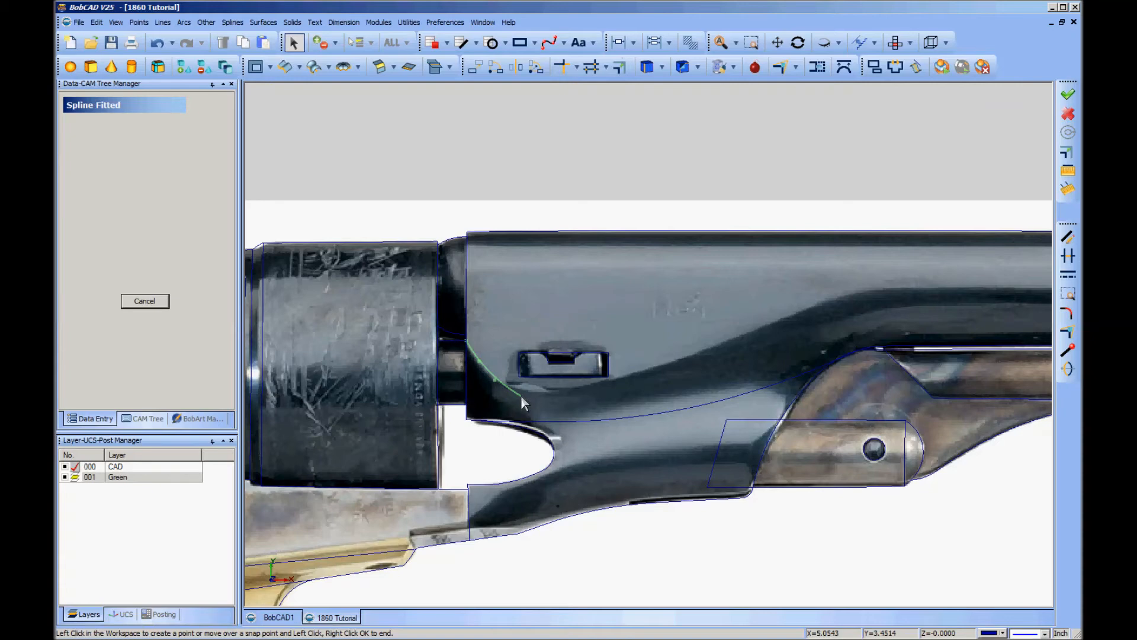
left_click(523, 390)
left_click(559, 392)
left_click(598, 386)
left_click(643, 373)
left_click(680, 359)
left_click(735, 341)
left_click(780, 321)
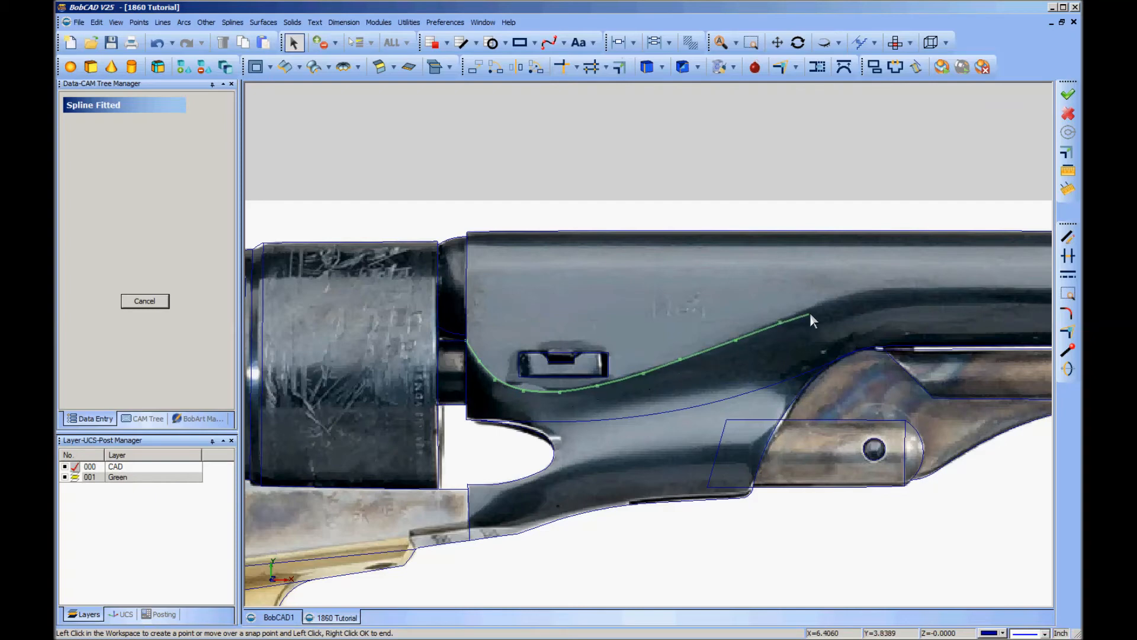
left_click(816, 308)
left_click(850, 296)
right_click(885, 272)
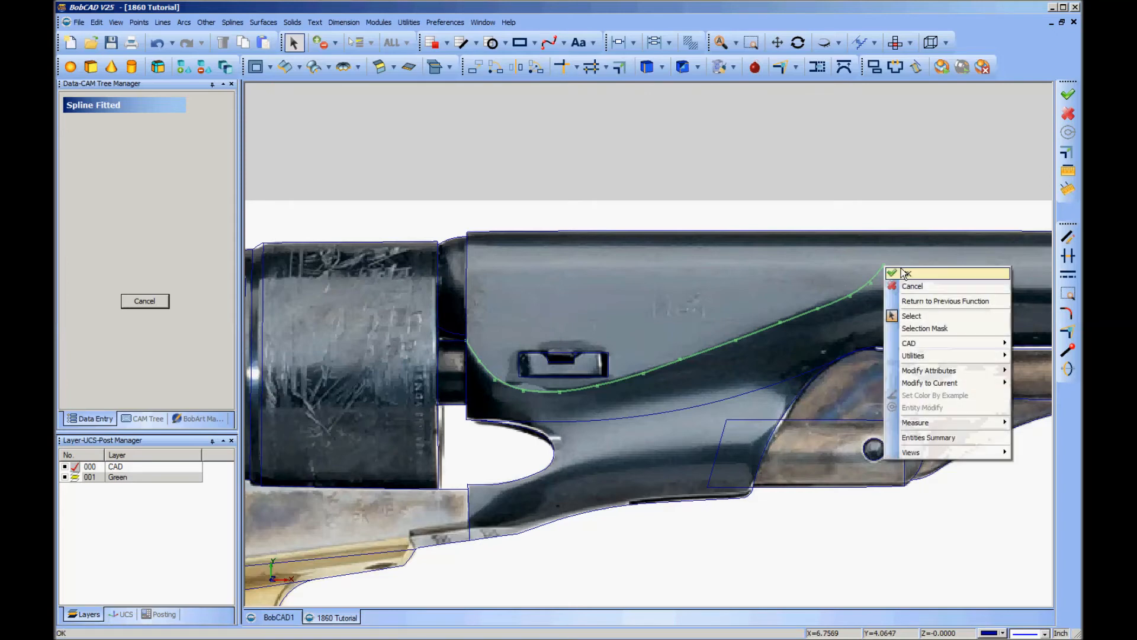
left_click(906, 274)
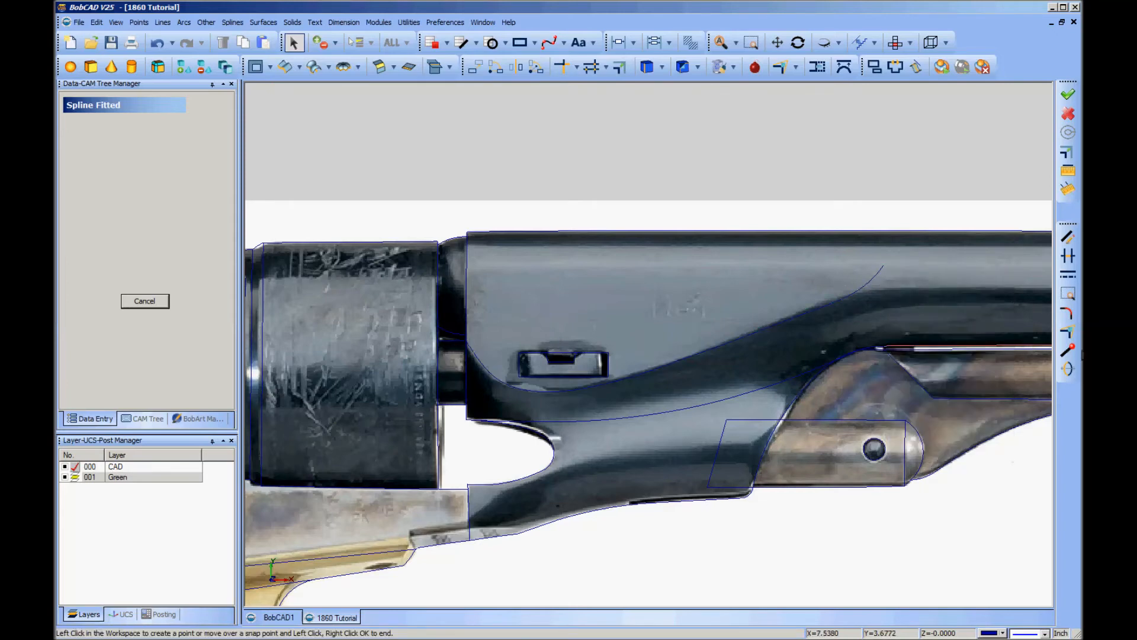
Step: Join the division point on the barrel's rear edge to the forward end of the contour spline with a straight line
left_click(1068, 350)
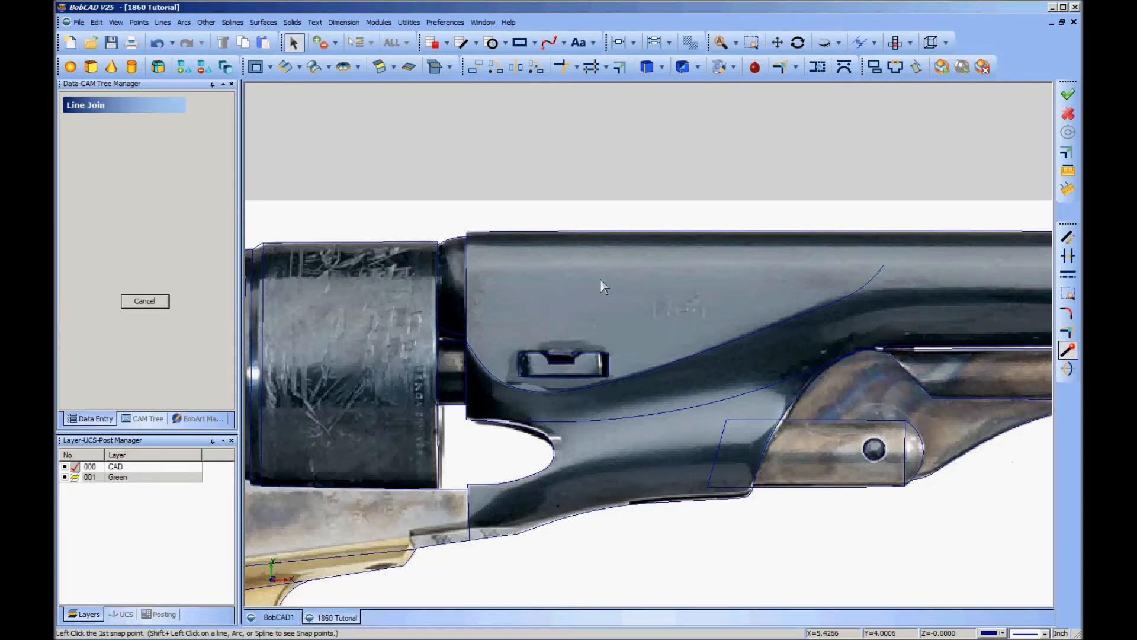
left_click(468, 282, "shift")
left_click(467, 269)
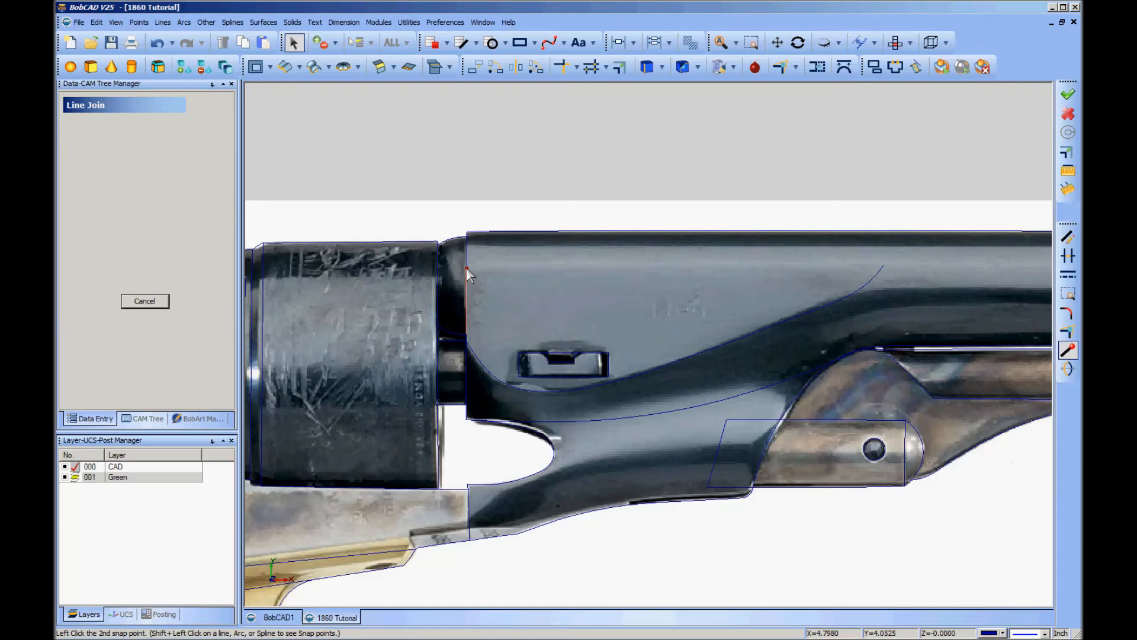
left_click(884, 267)
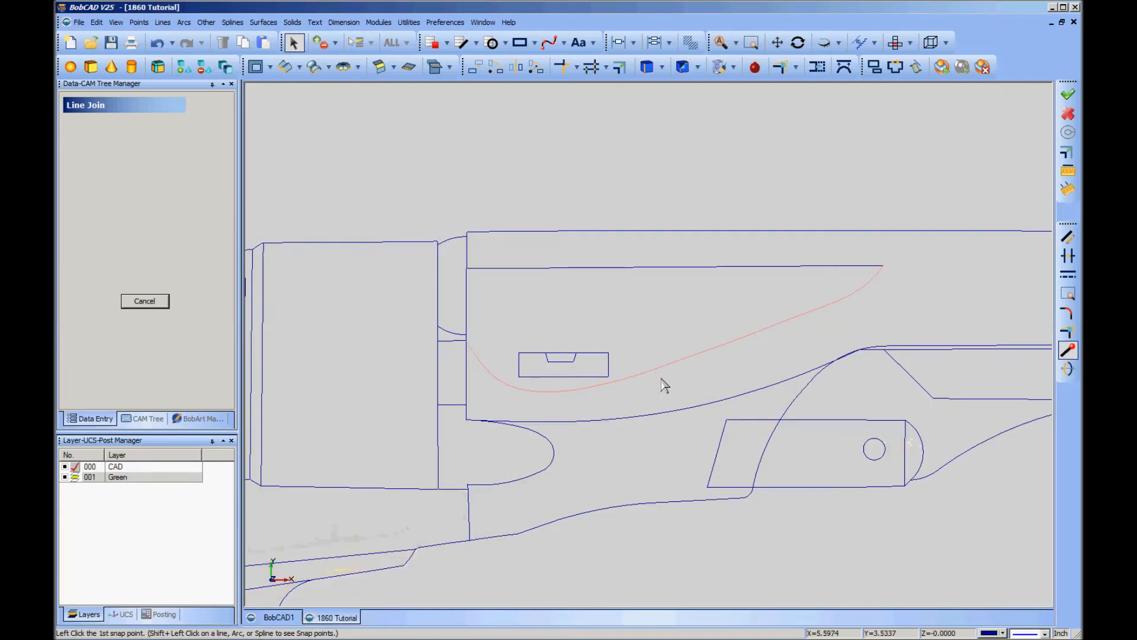
left_click(144, 301)
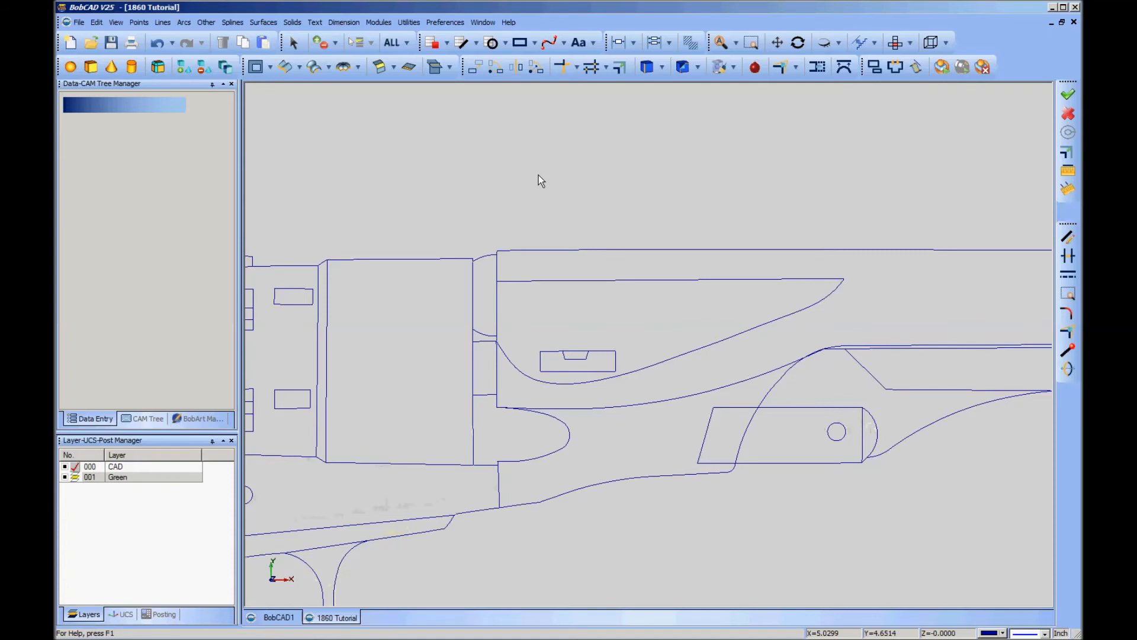
Step: Change the color of the new straight line and the contour spline around the wedge slot to purple
right_click(552, 181)
left_click(566, 231)
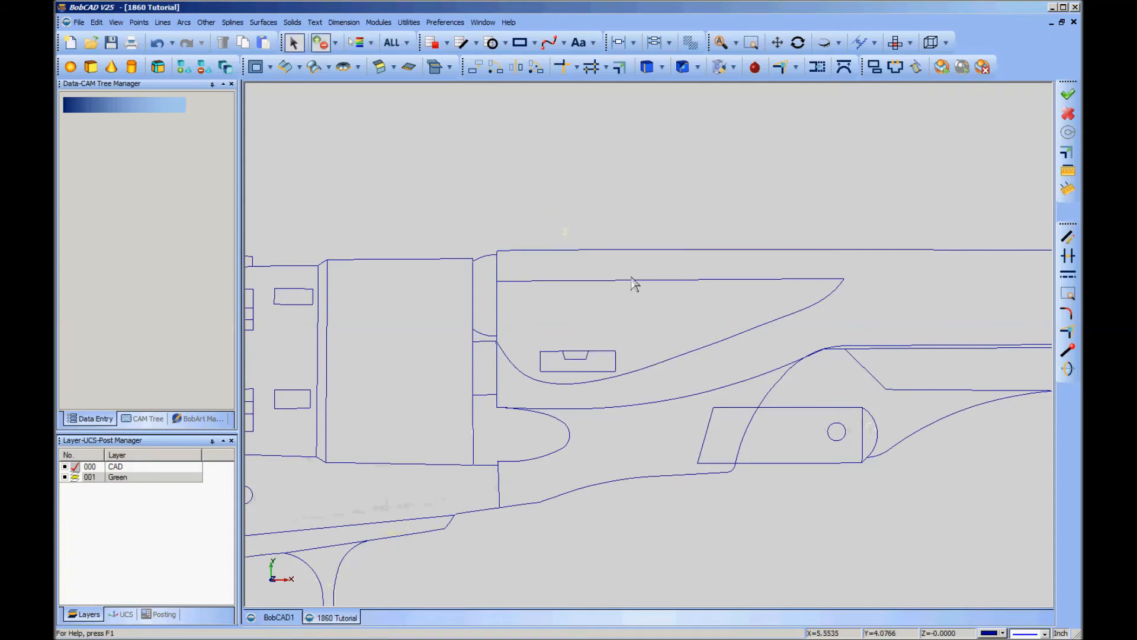
left_click(645, 281)
left_click(698, 351)
right_click(662, 186)
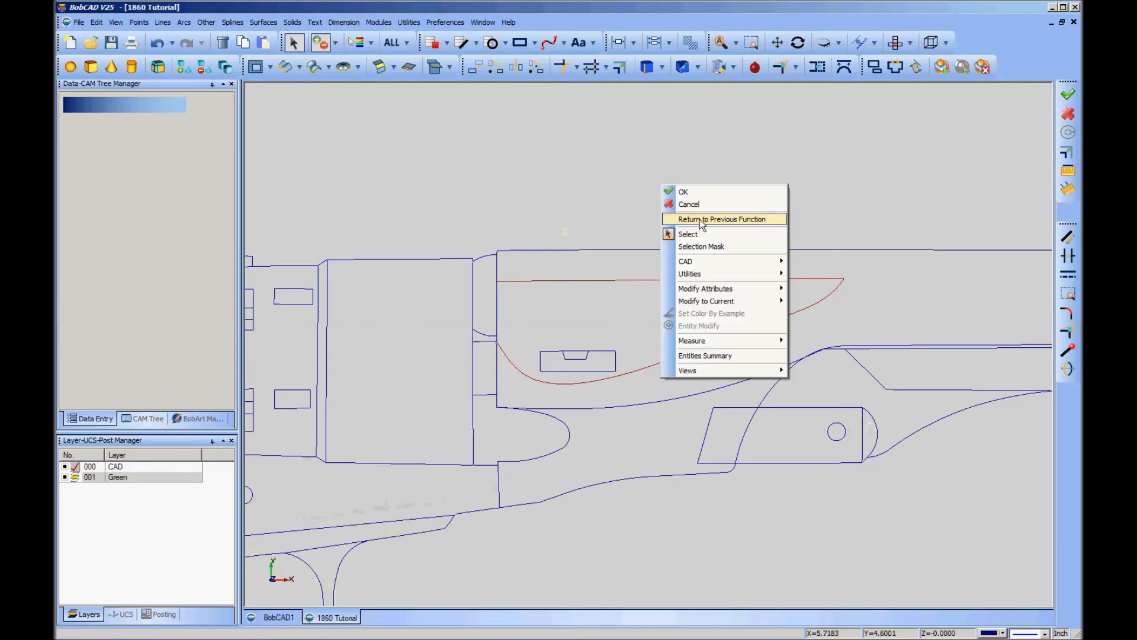
mouse_move(723, 292)
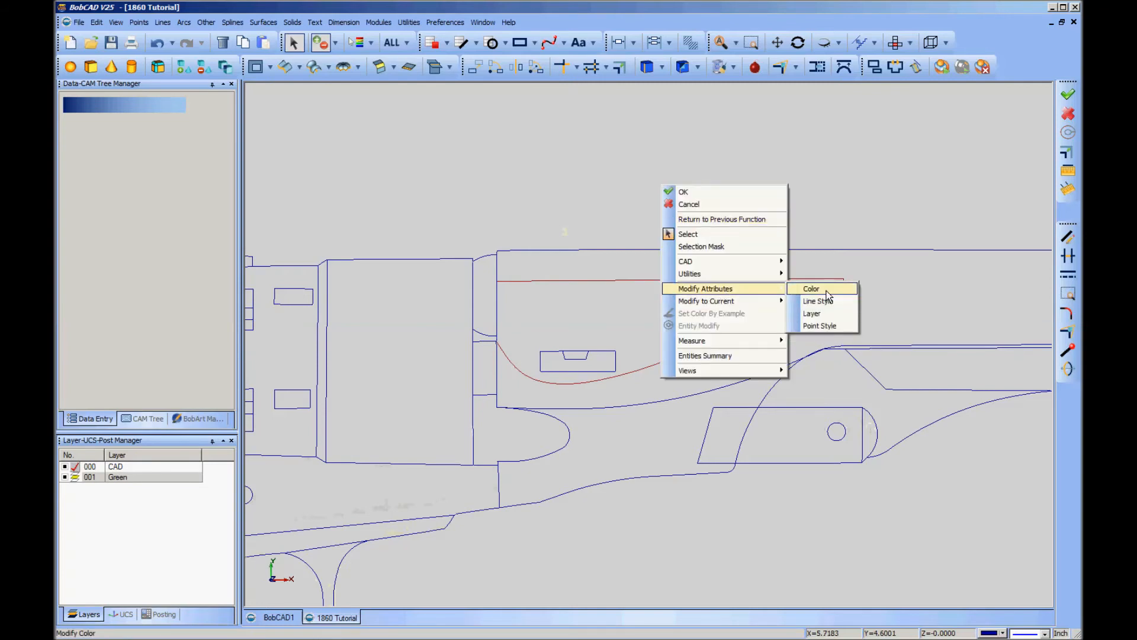
left_click(824, 300)
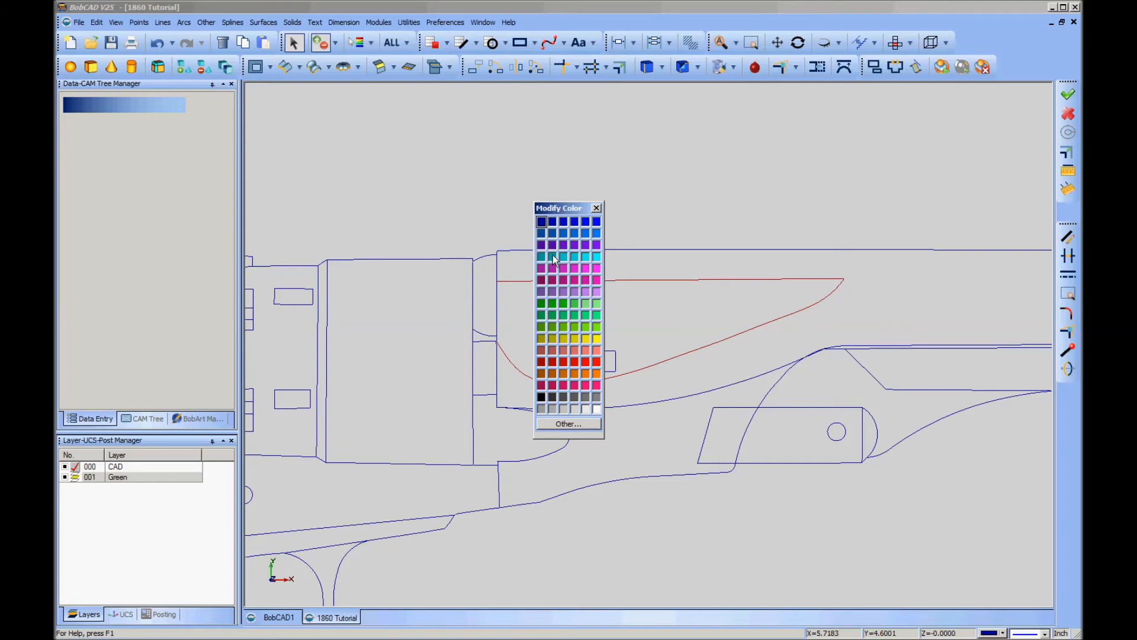
left_click(599, 246)
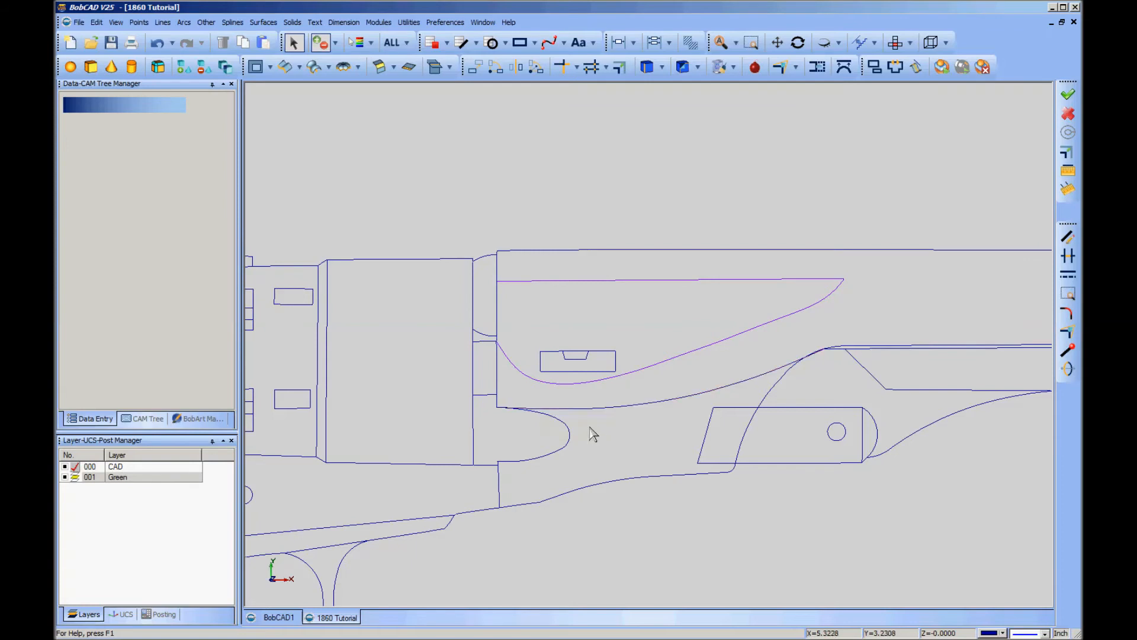
Step: Show the reference photo and break the lower rear edge of the barrel into 2 divisions
key("ctrl+i")
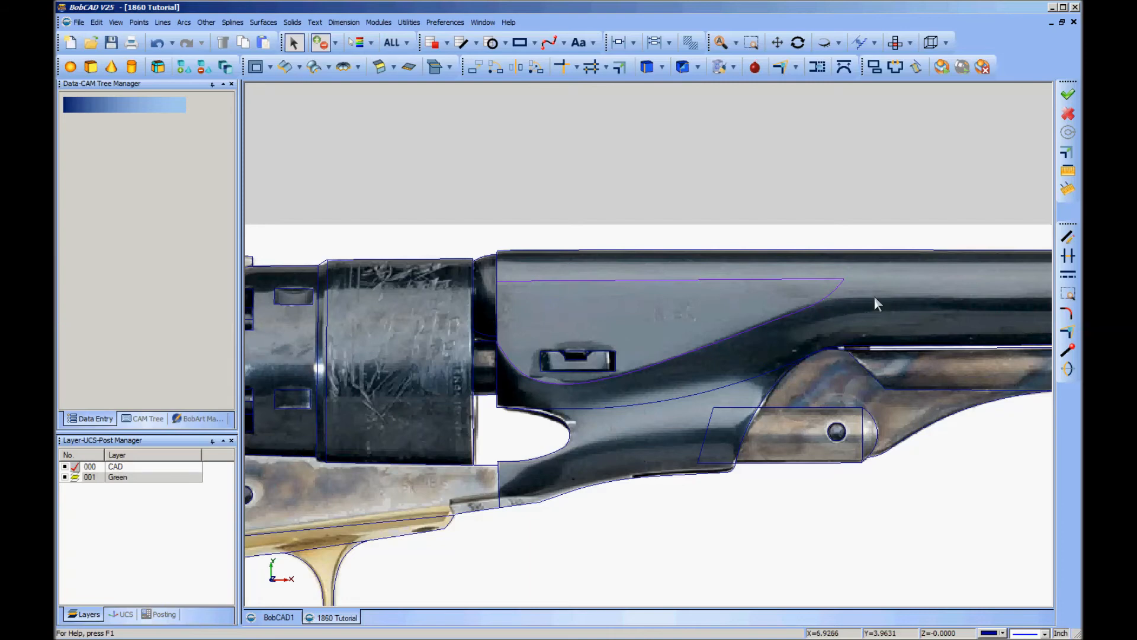
left_click(1068, 275)
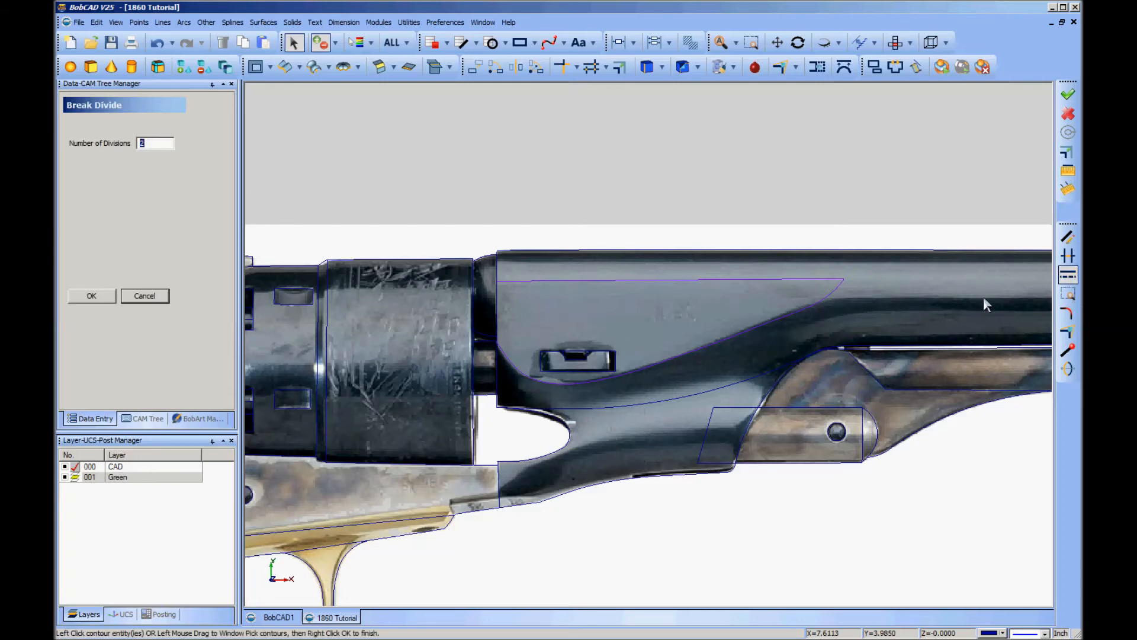
right_click(499, 373)
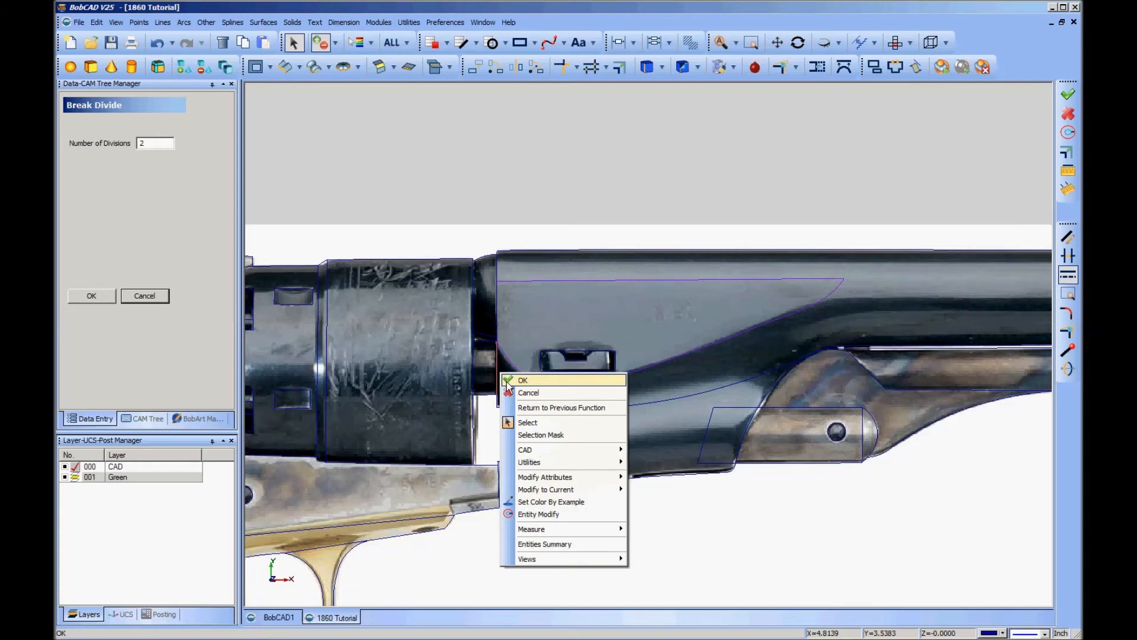
left_click(512, 384)
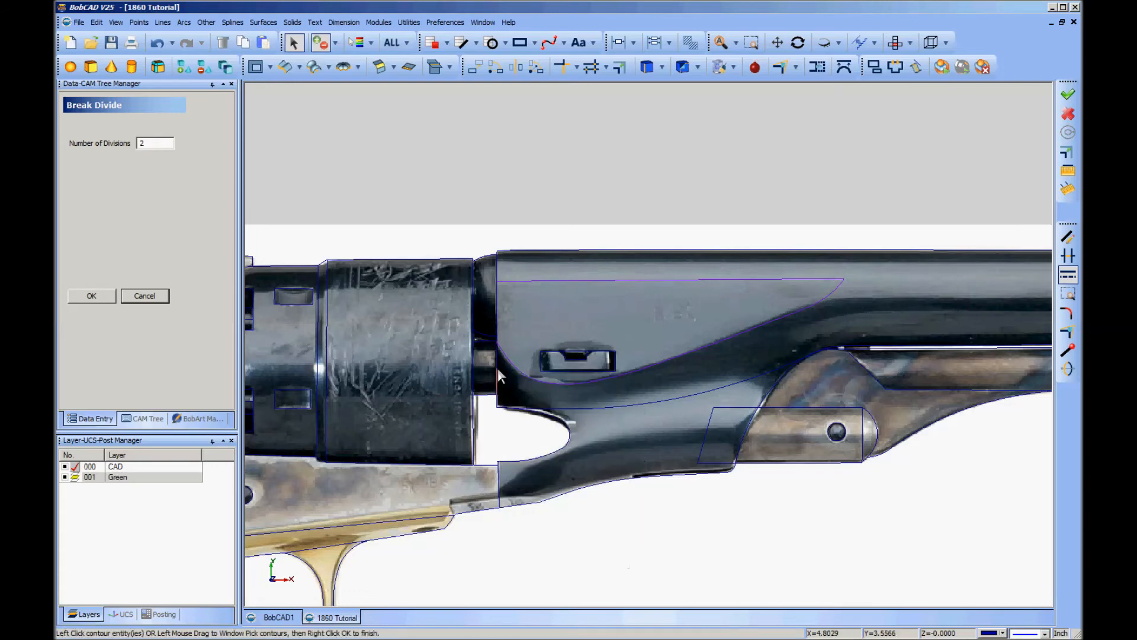
left_click(148, 297)
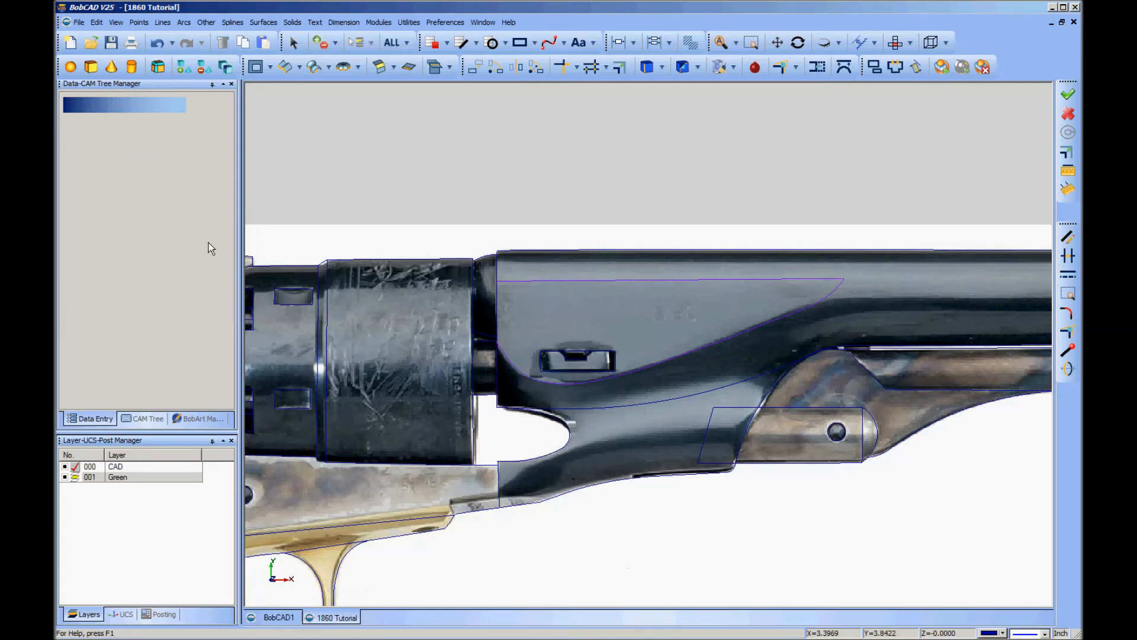
Step: Draw a fitted spline from the division point on the barrel's lower rear edge through the wedge slot to the loading lever arc's peak
left_click(563, 43)
left_click(570, 86)
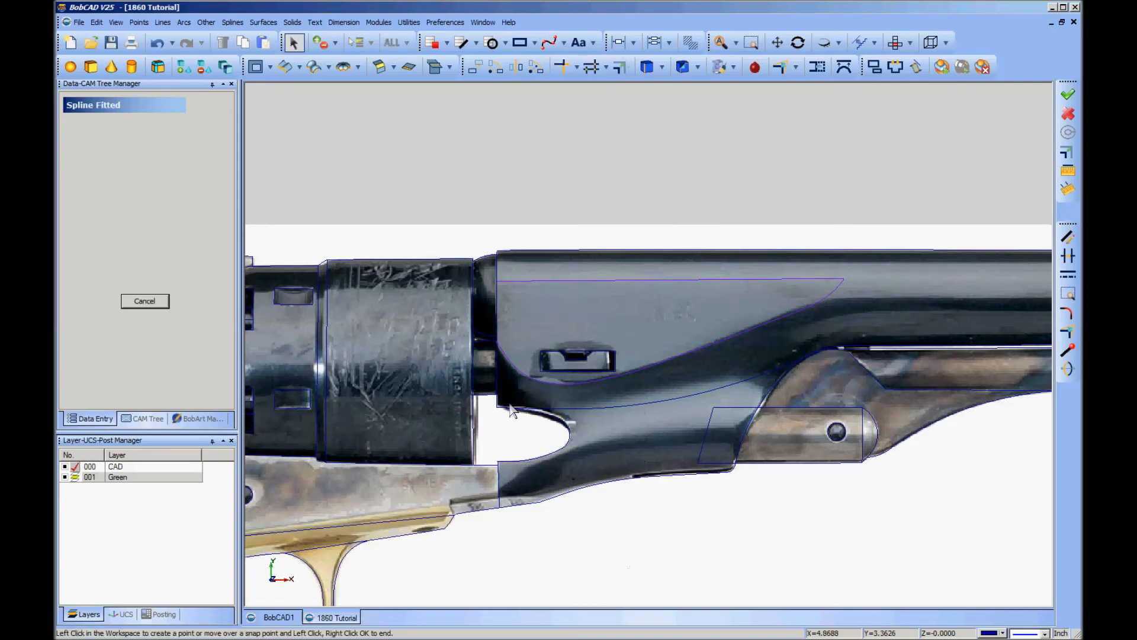
left_click(496, 368)
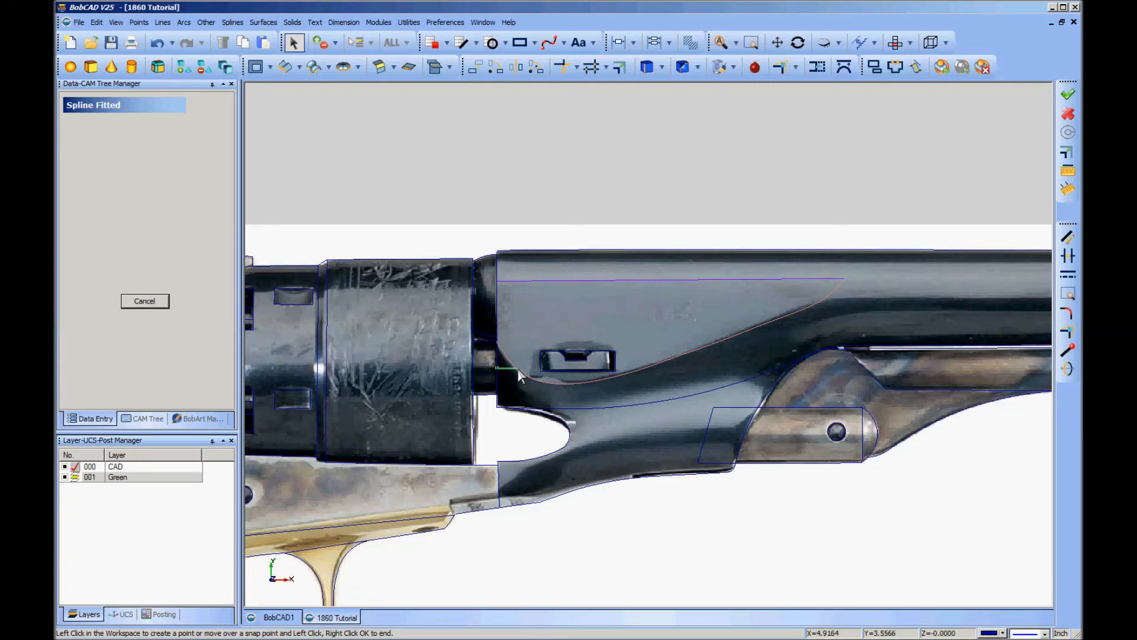
left_click(517, 367)
left_click(659, 358)
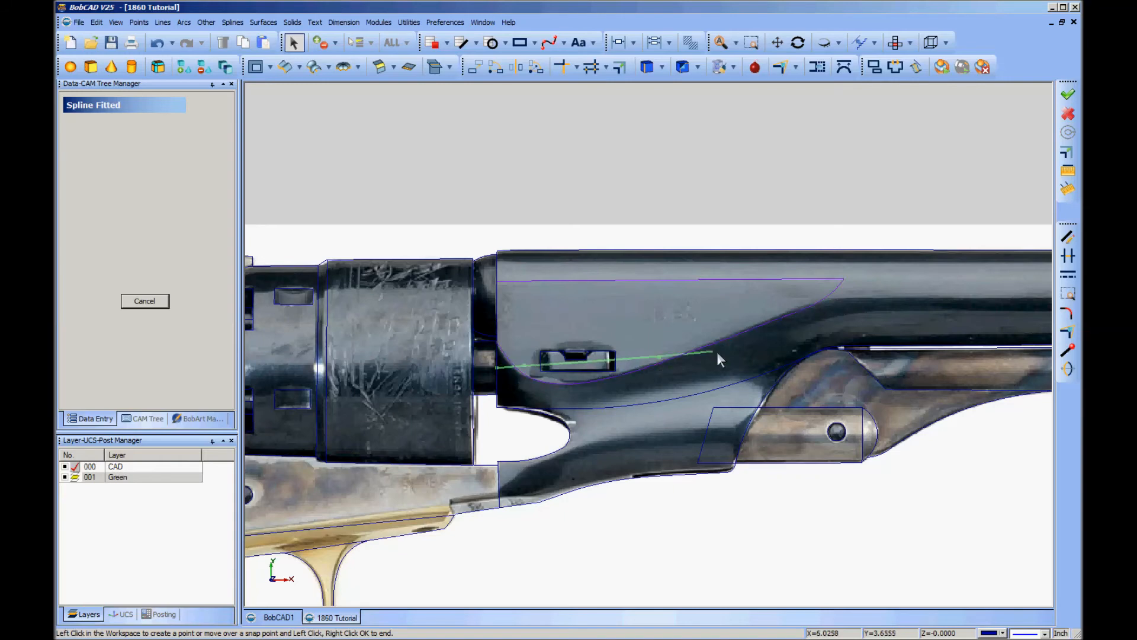
left_click(766, 351)
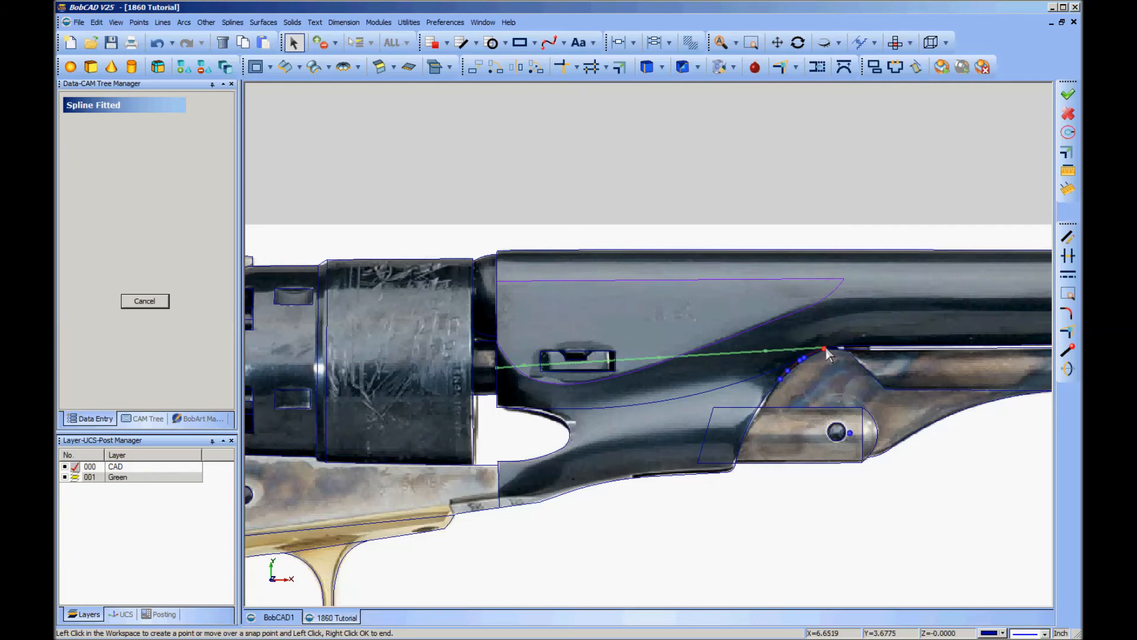
left_click(825, 348)
right_click(824, 341)
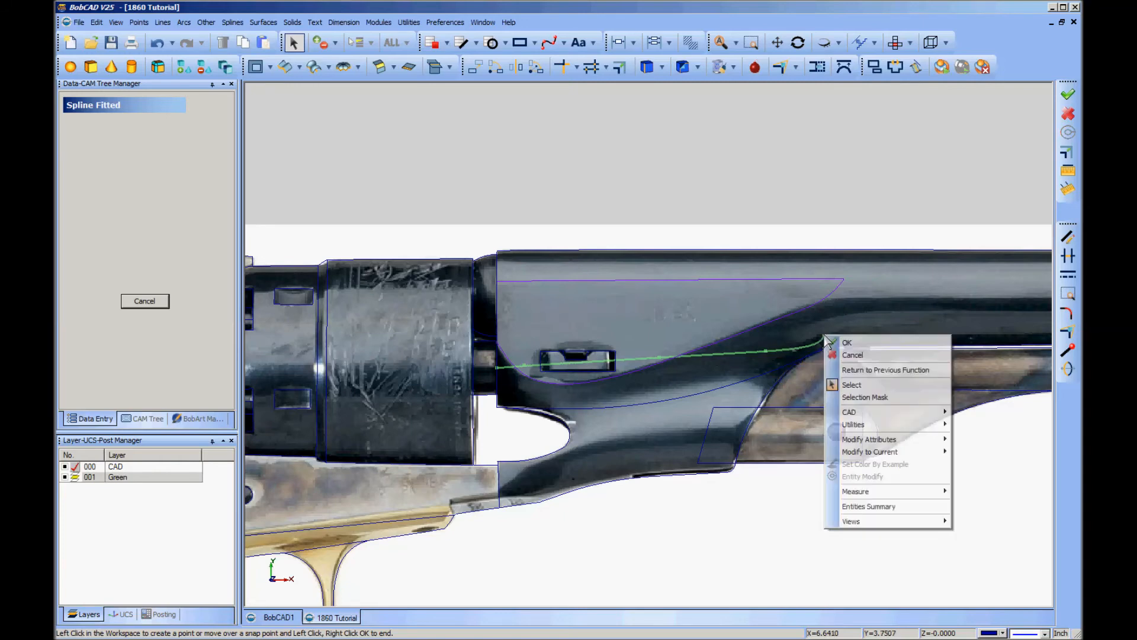
left_click(858, 341)
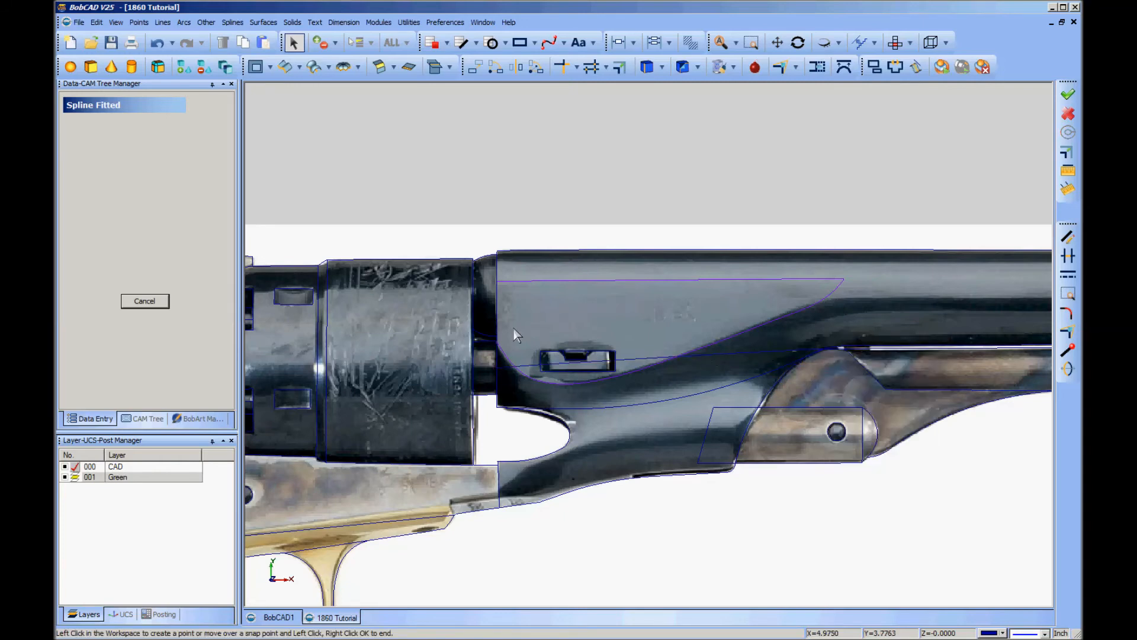
left_click(160, 300)
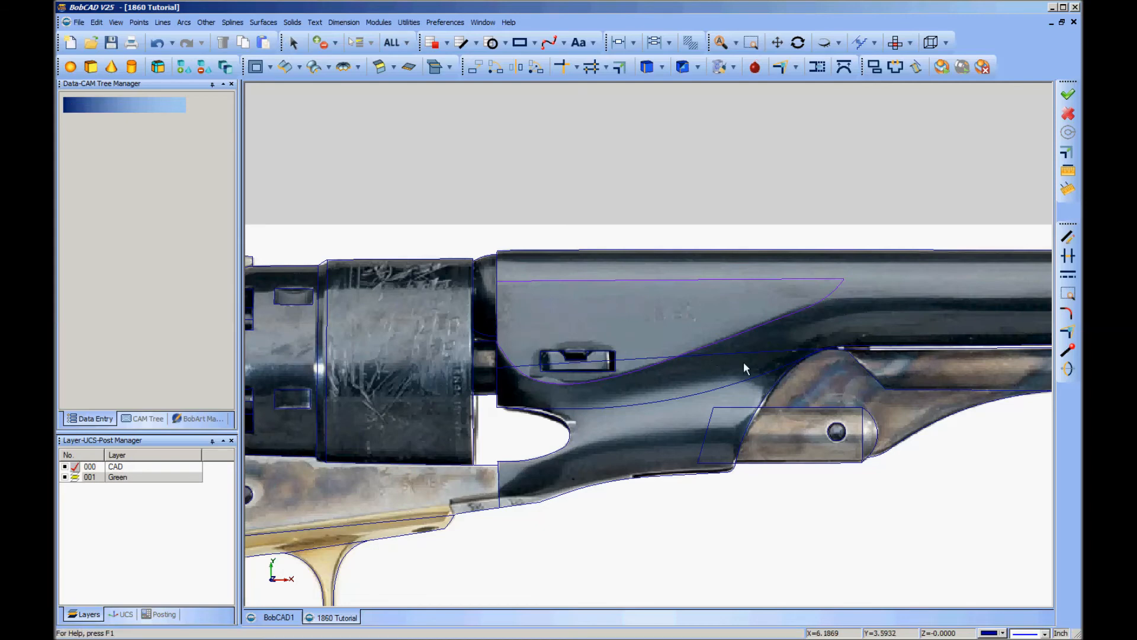
Step: Change the color of the new spline through the wedge slot to green
right_click(706, 360)
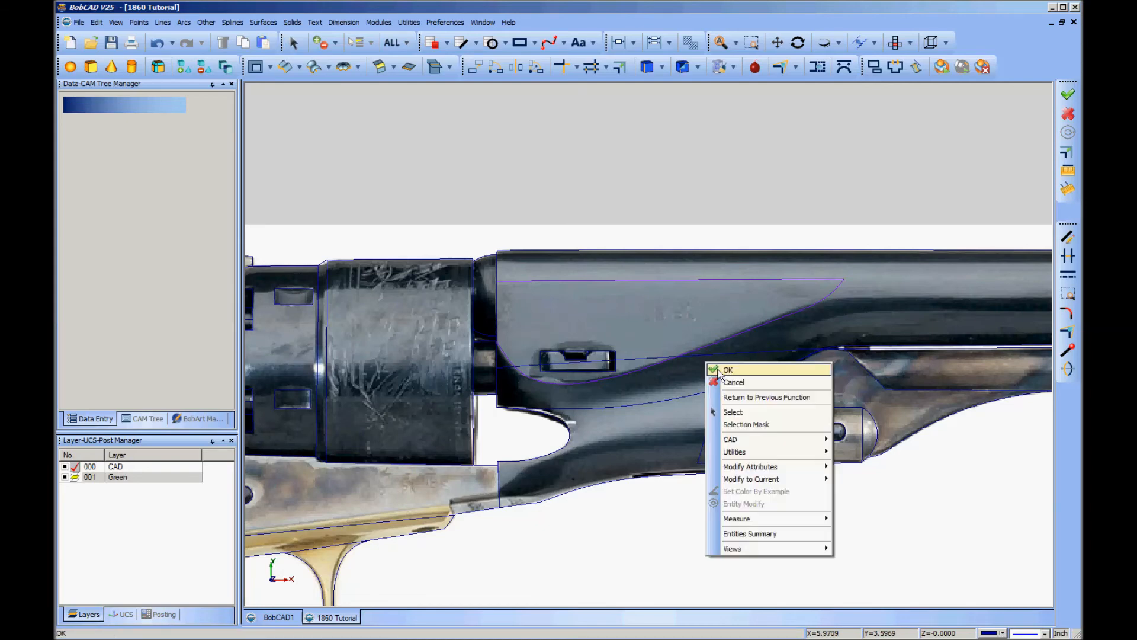
left_click(749, 413)
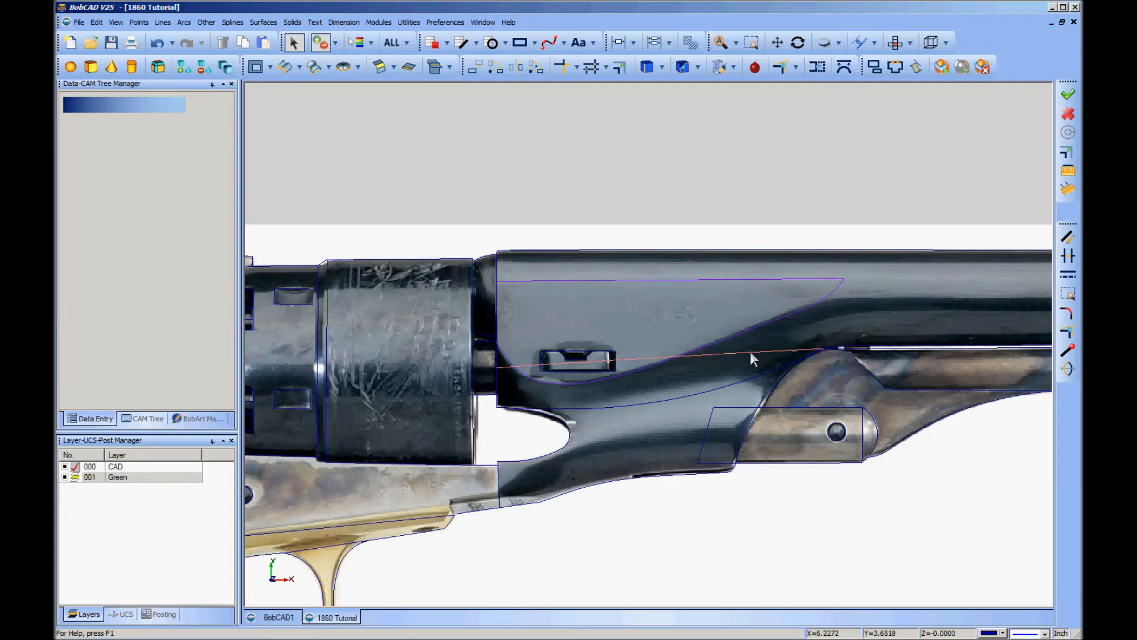
right_click(751, 354)
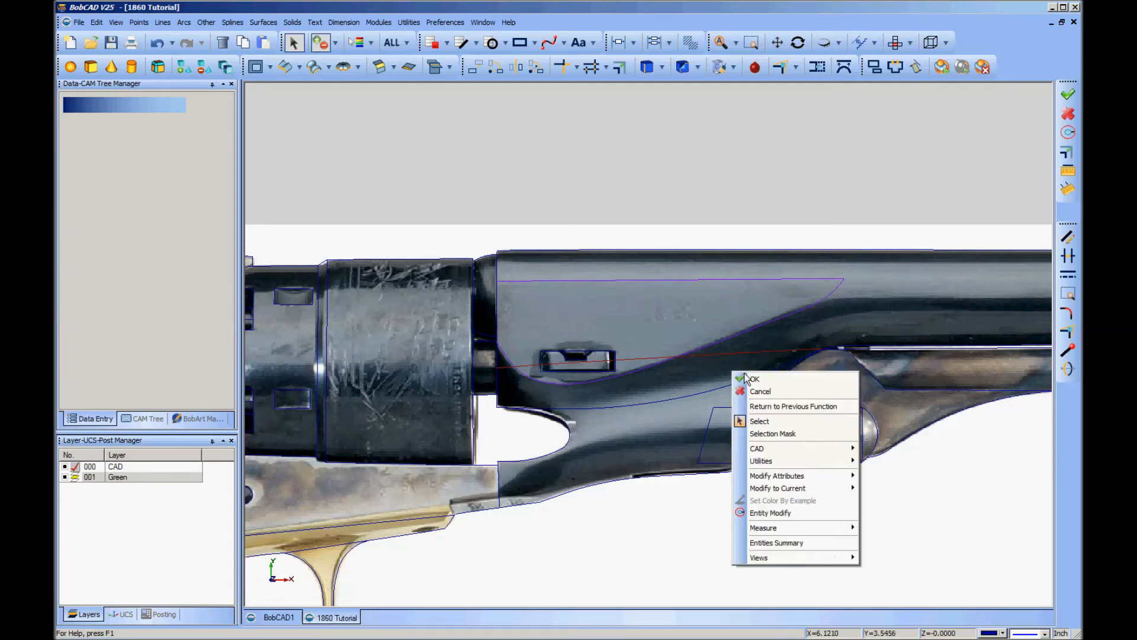
mouse_move(784, 481)
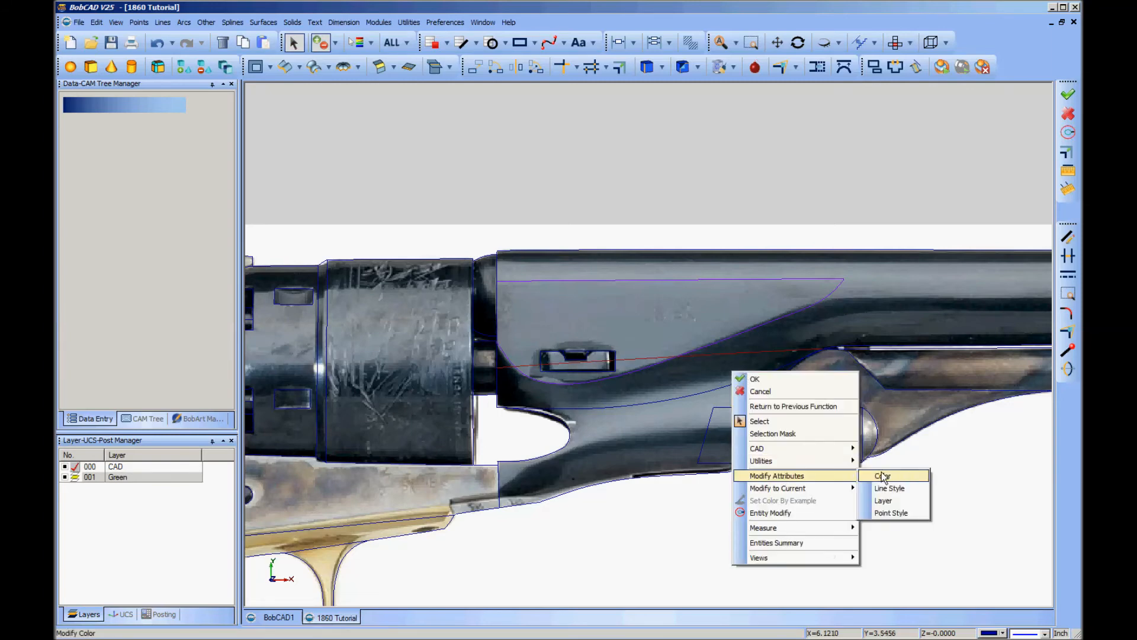
left_click(908, 473)
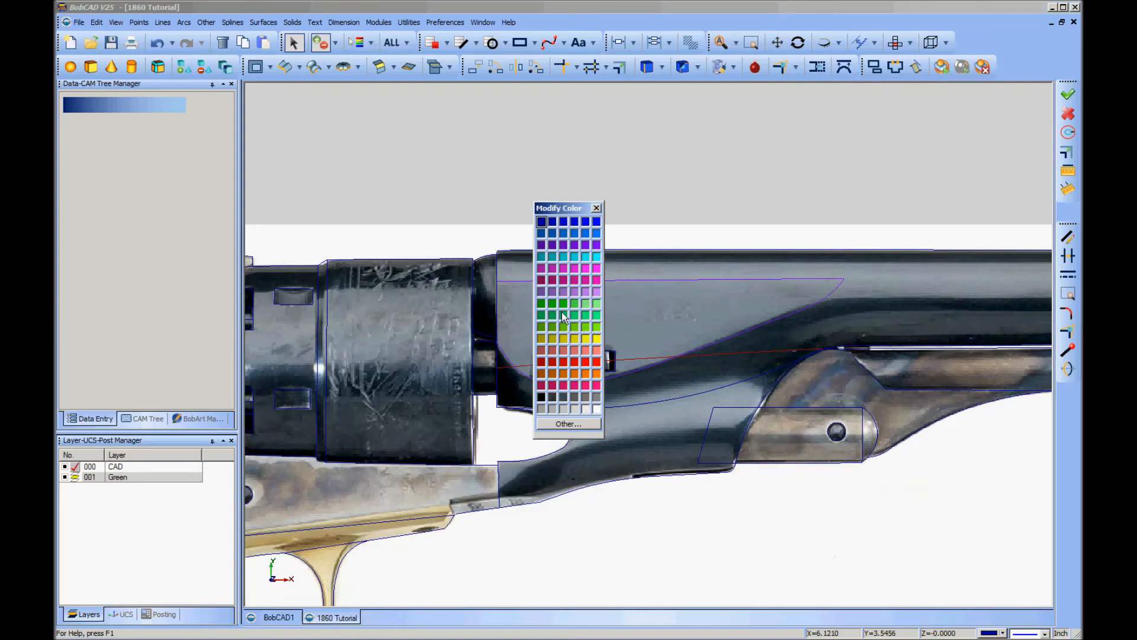
left_click(540, 304)
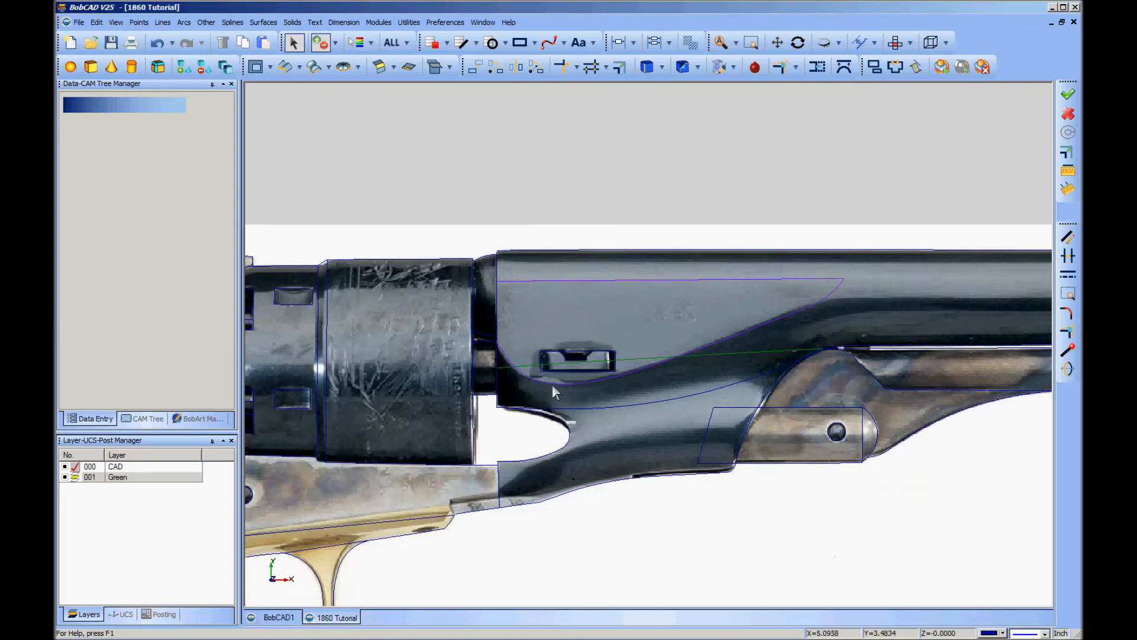
Step: Break the curved front edge of the barrel next to the loading lever into 2 divisions
key("ctrl+b")
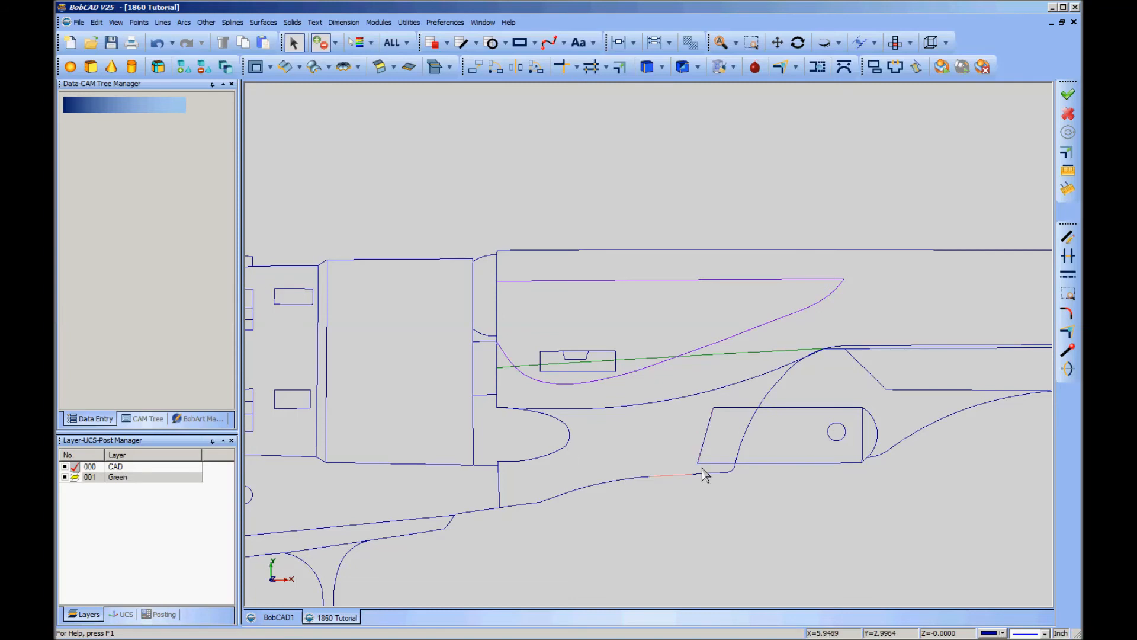
key("ctrl+b")
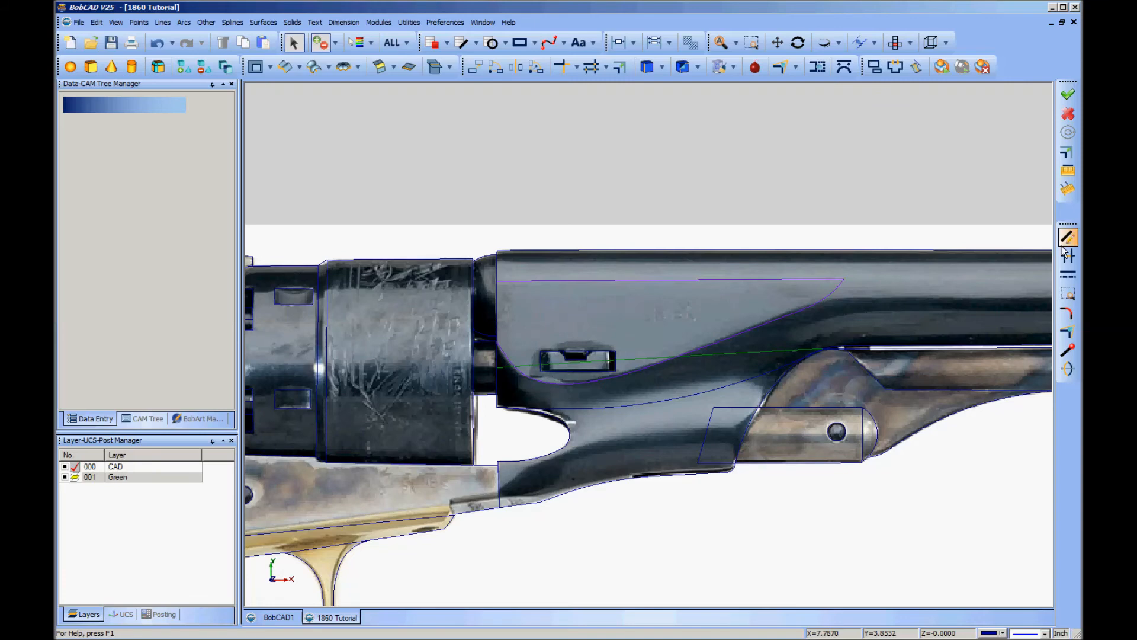
left_click(1068, 274)
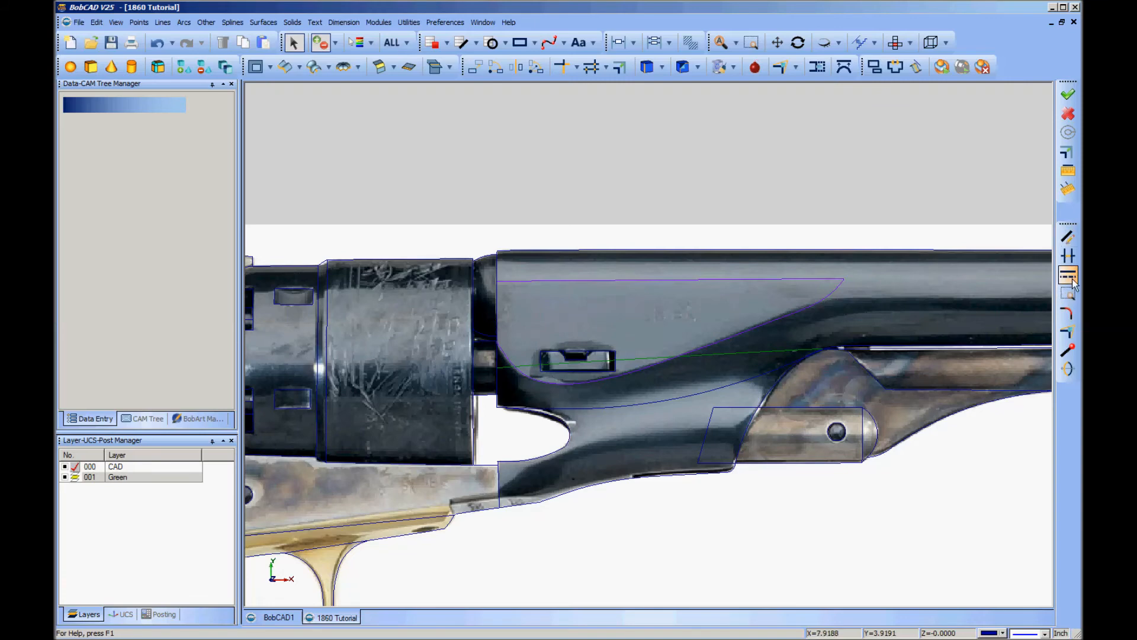
left_click(744, 437)
right_click(687, 432)
left_click(692, 439)
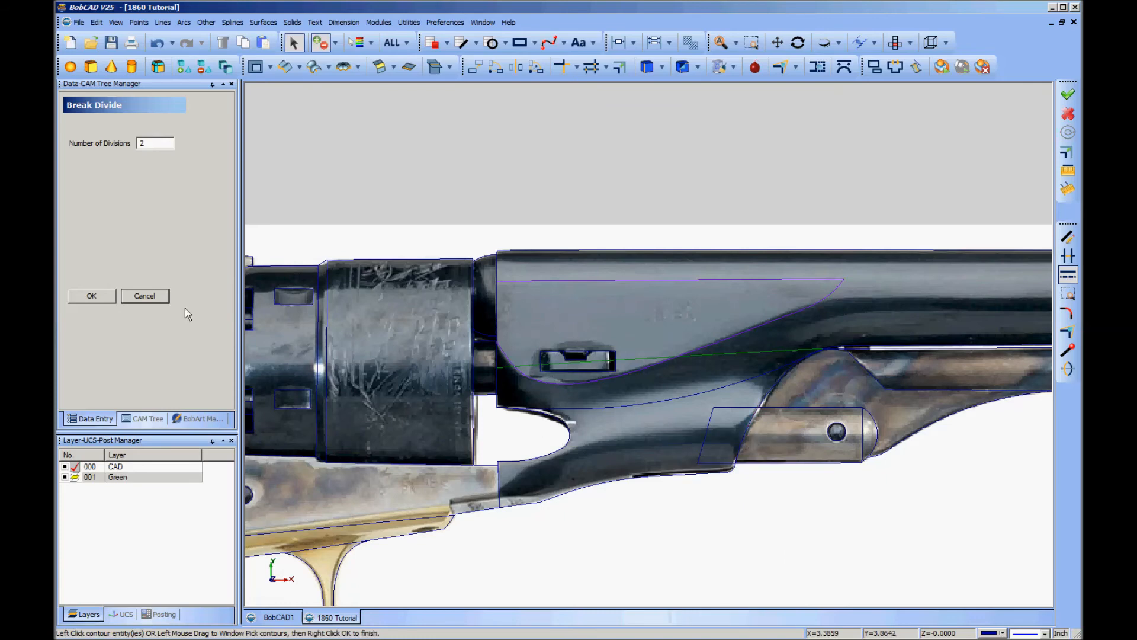
left_click(144, 296)
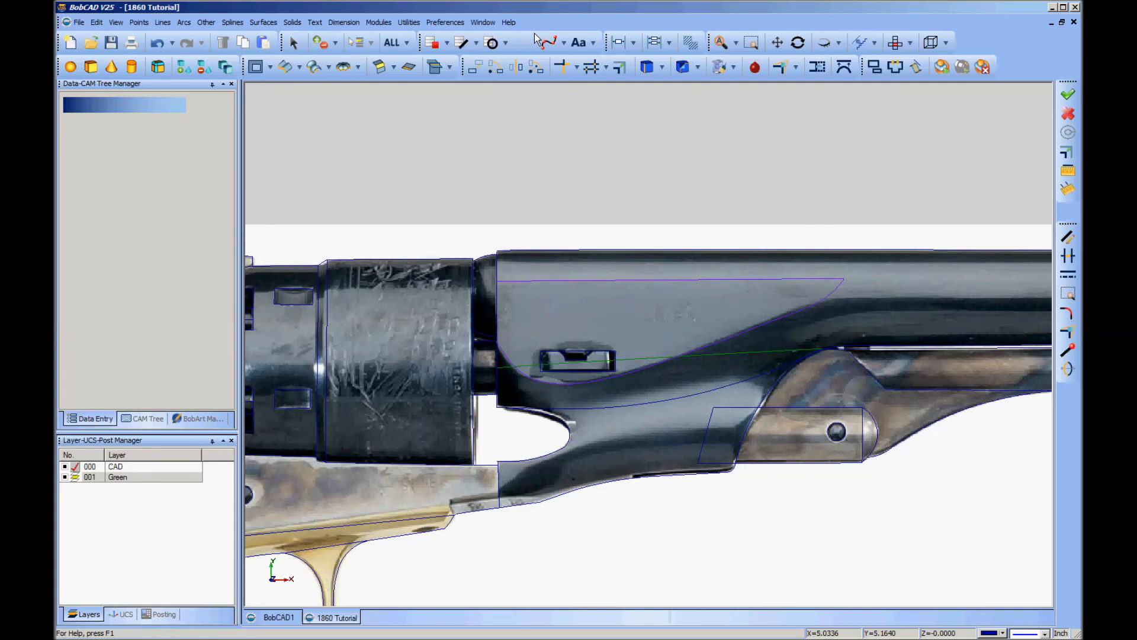
left_click(564, 42)
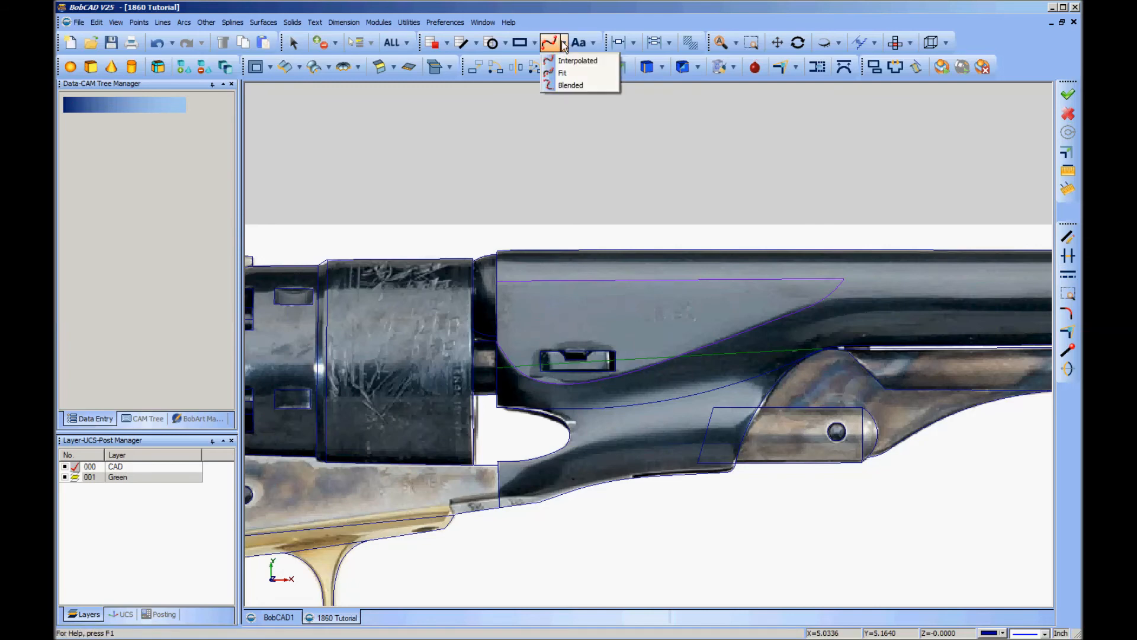
left_click(564, 73)
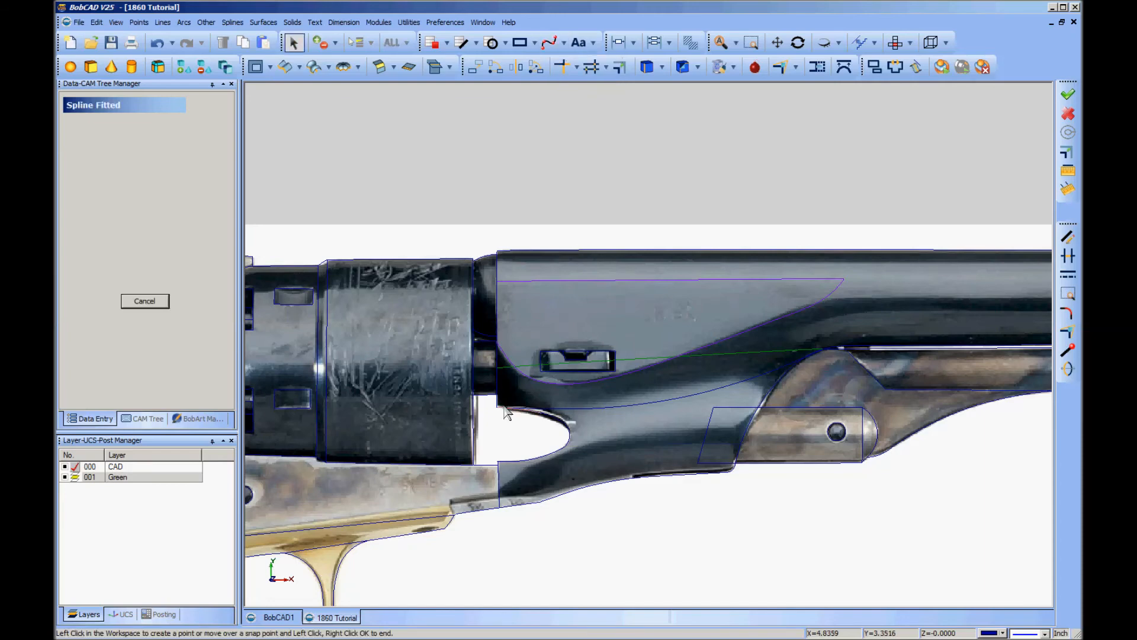
left_click(497, 353)
left_click(496, 341)
right_click(529, 306)
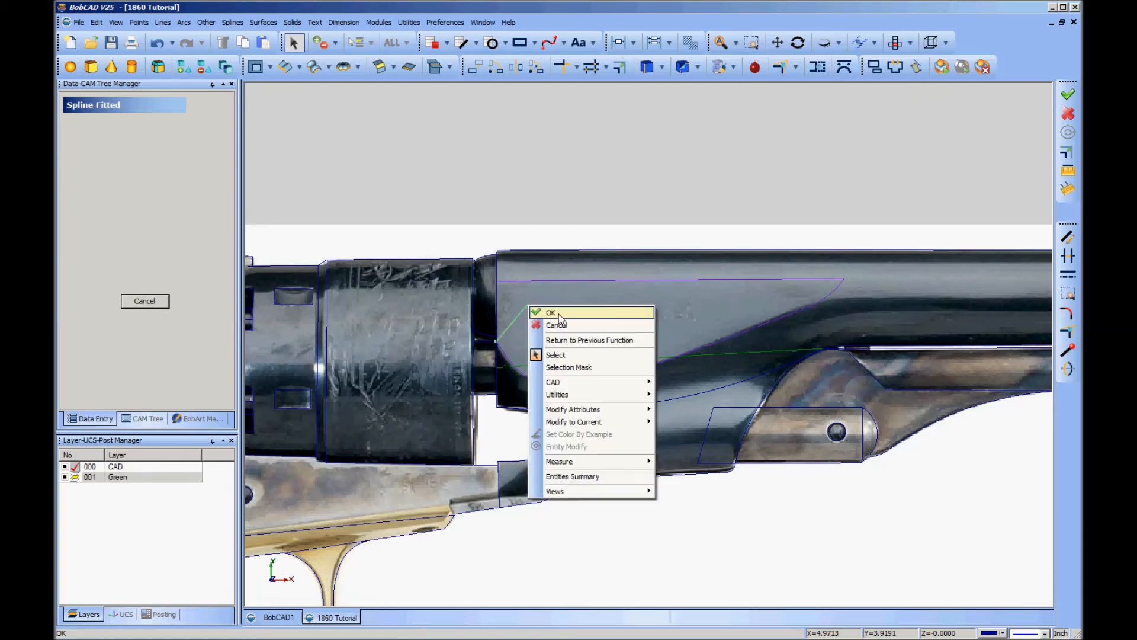
left_click(560, 316)
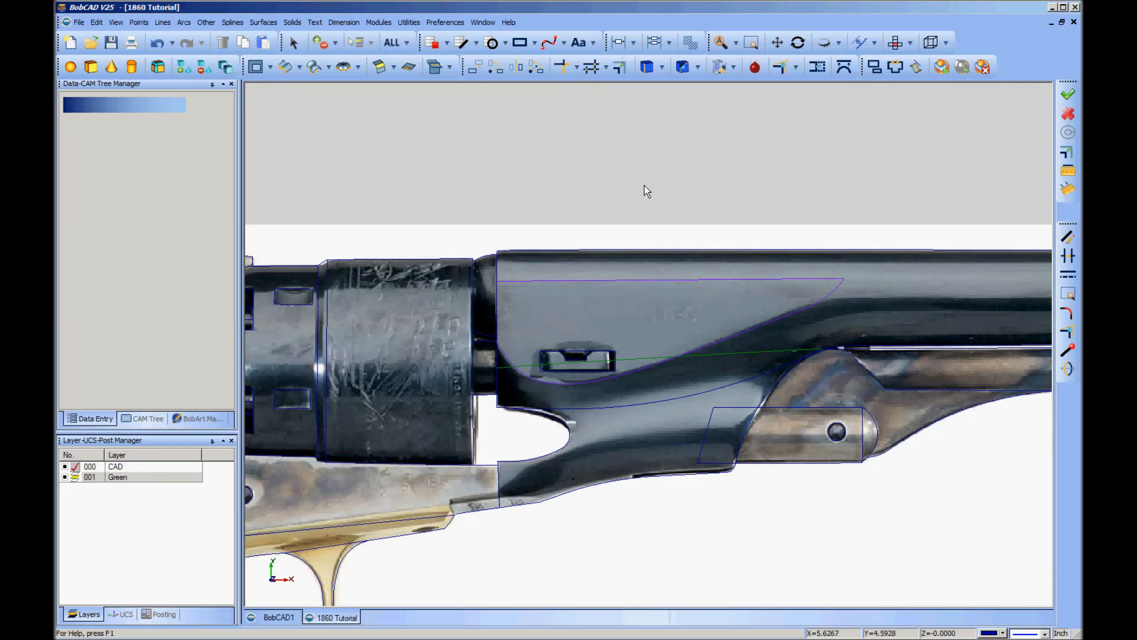
left_click(564, 43)
left_click(560, 73)
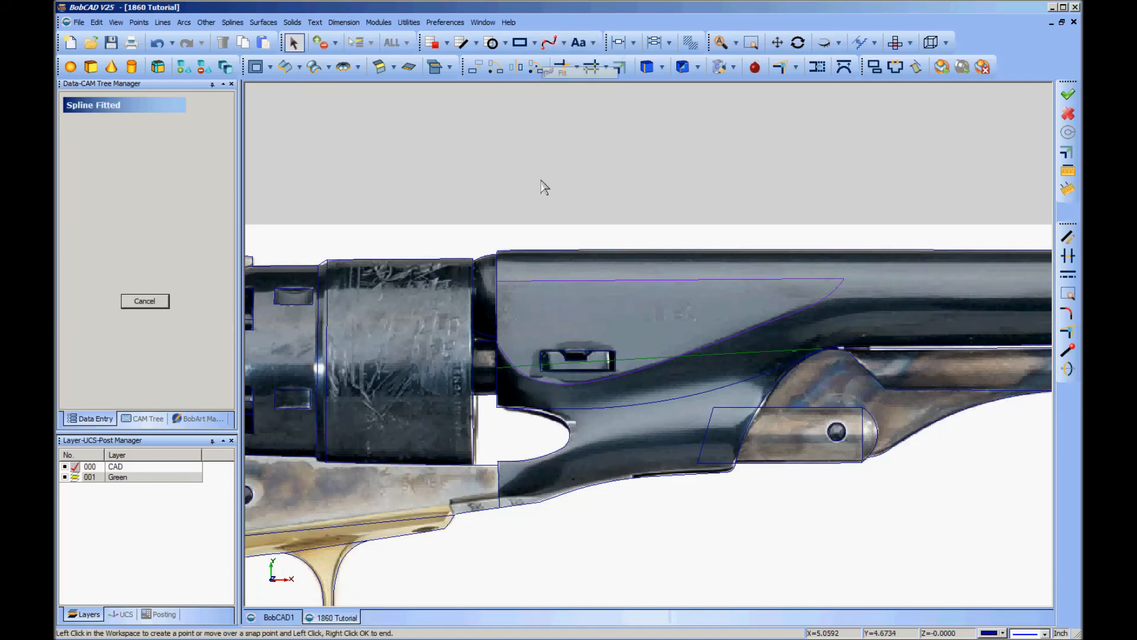
left_click(496, 347)
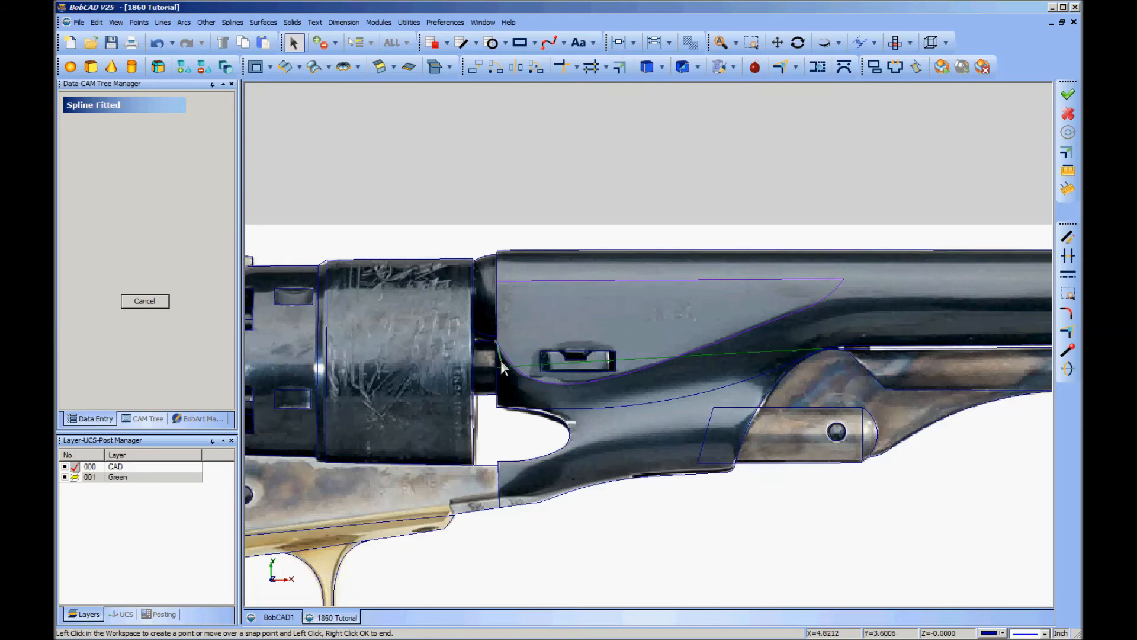
left_click(516, 374)
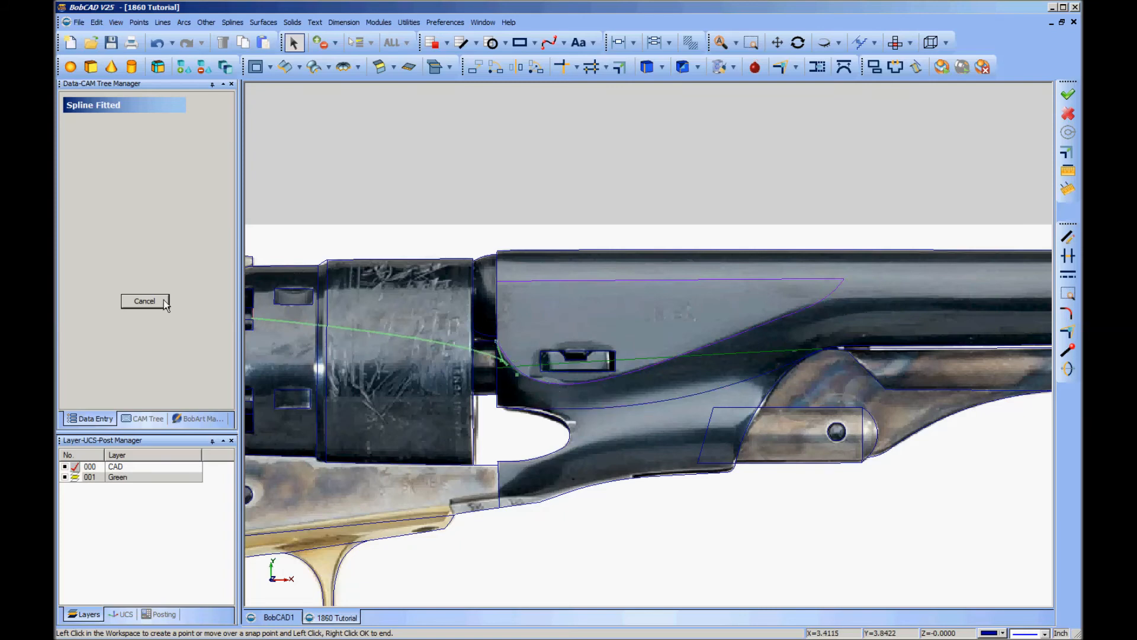
right_click(501, 249)
left_click(519, 271)
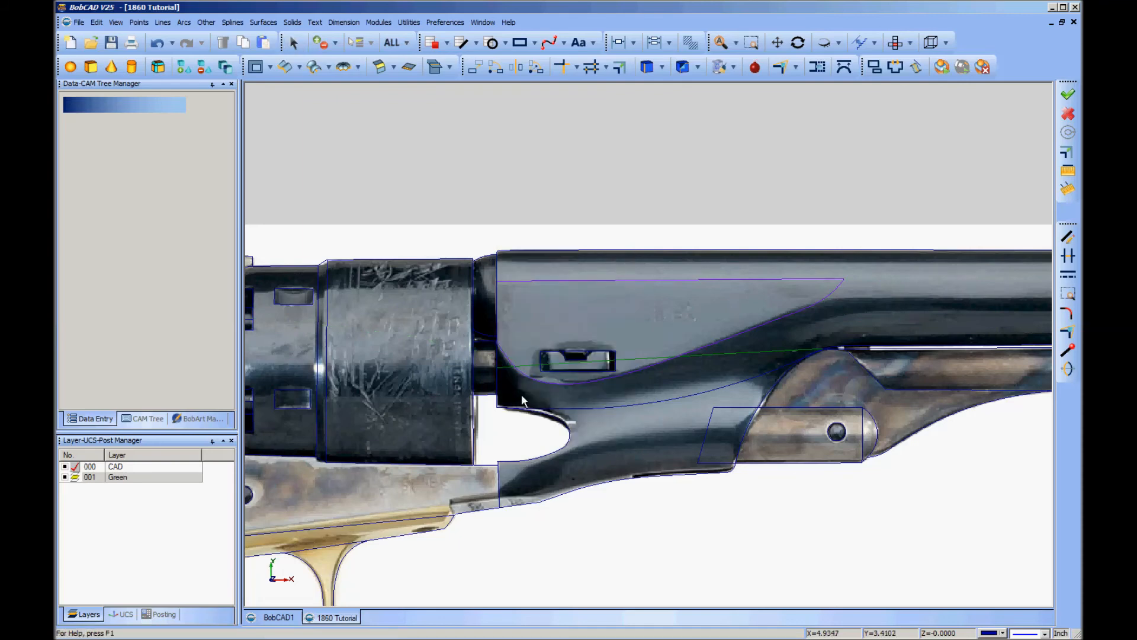
Step: Draw a fitted spline just below the purple contour's lower curve, from its start on the barrel's rear edge to short of its front tip
scroll(525, 391, "up", 5)
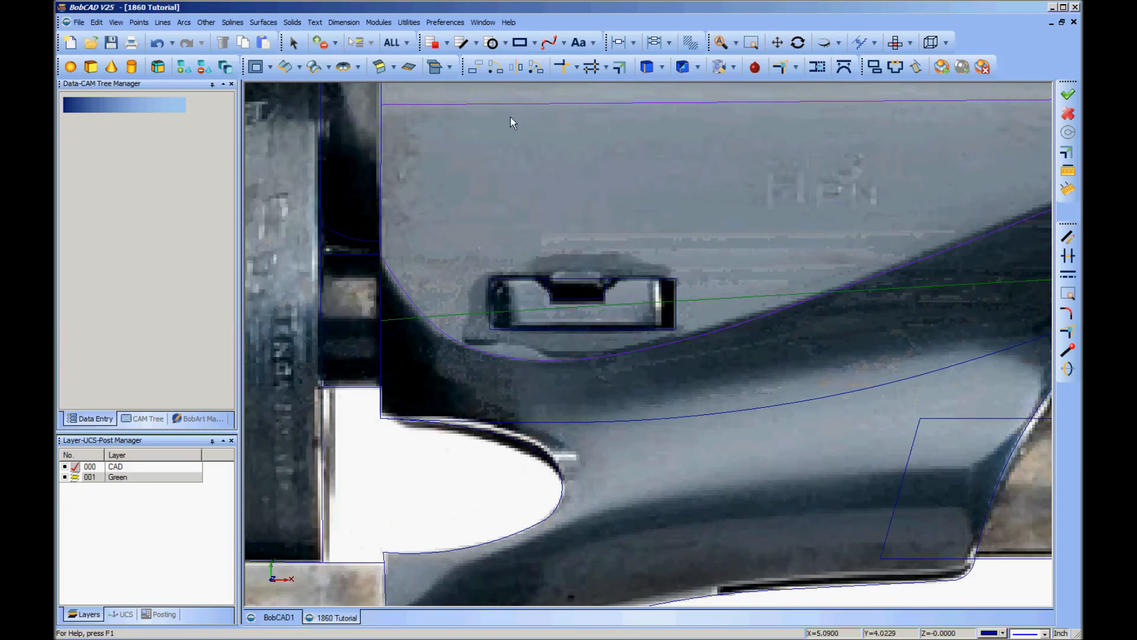
left_click(564, 44)
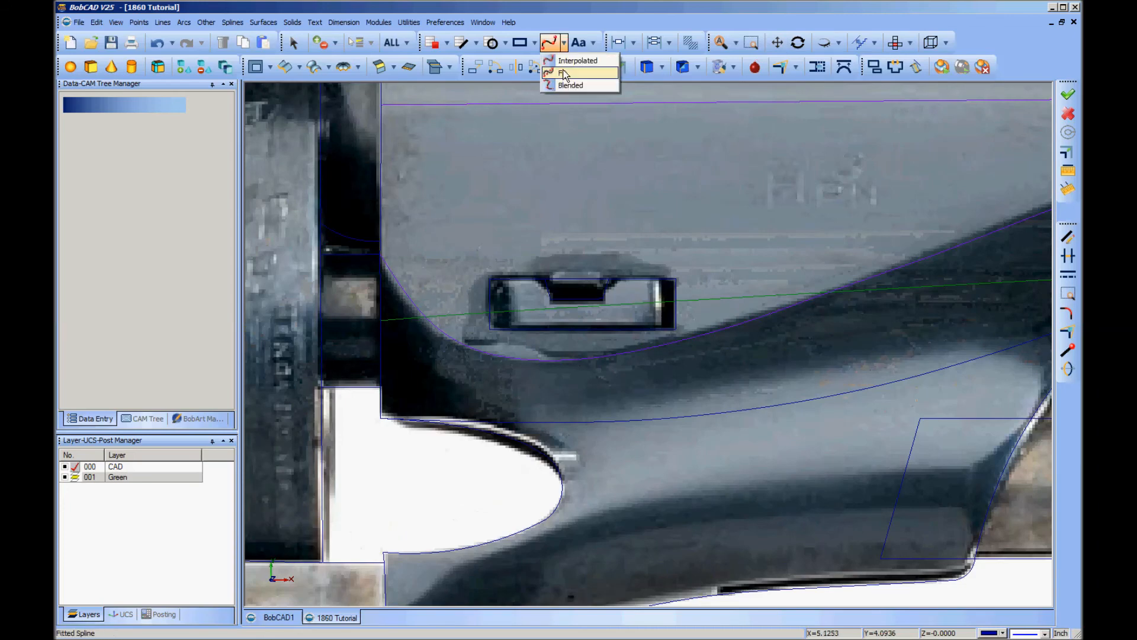
left_click(563, 72)
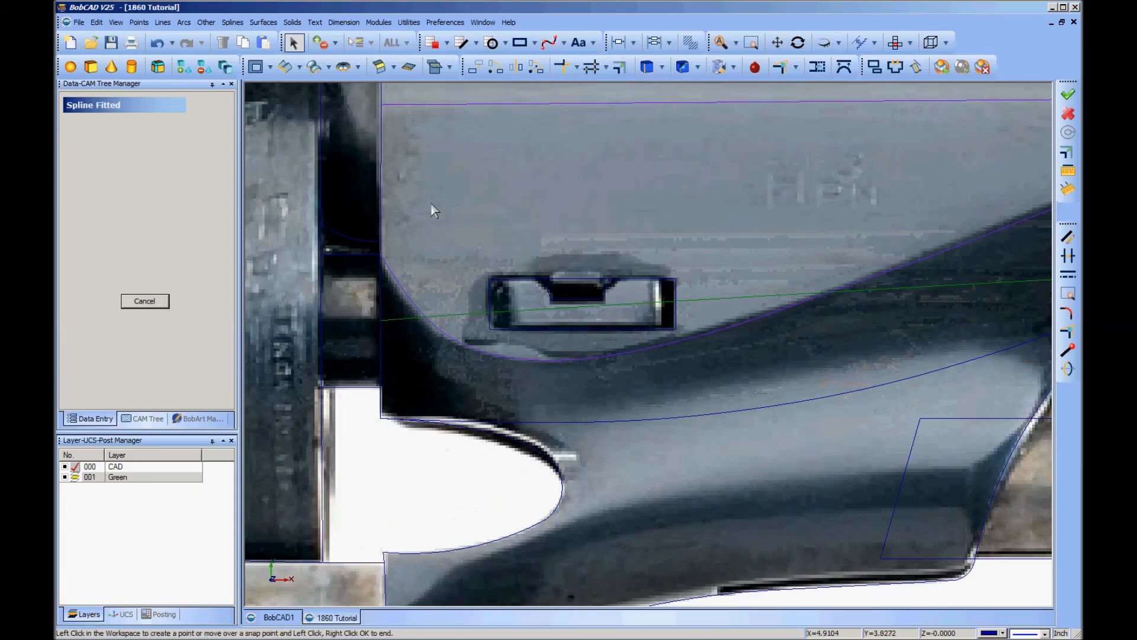
left_click(382, 263)
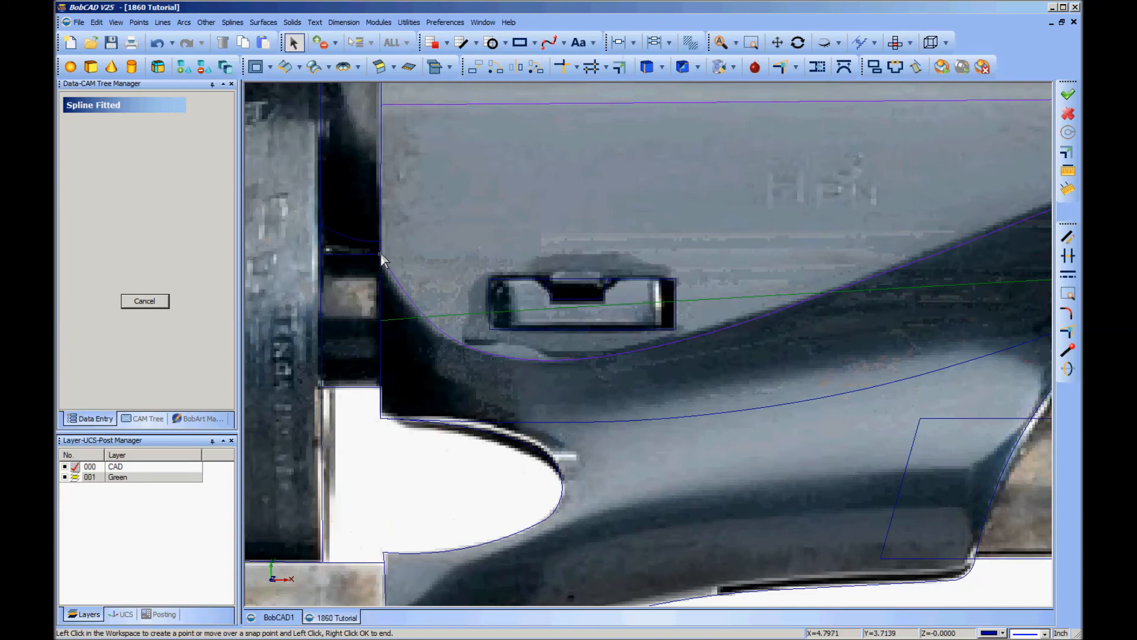
left_click(396, 296)
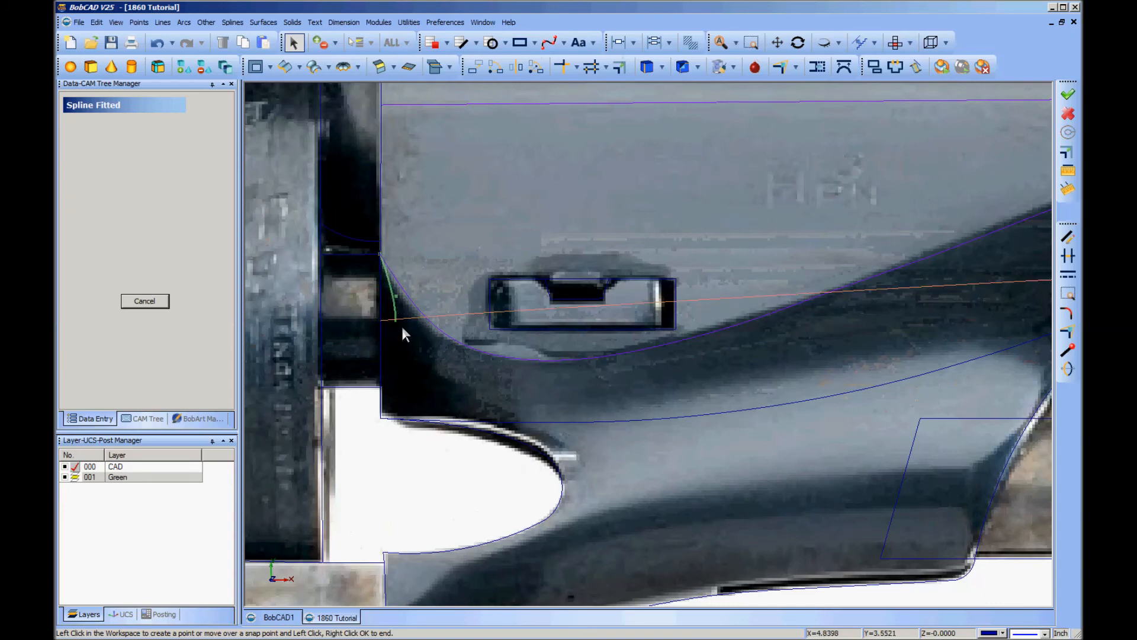
left_click(429, 336)
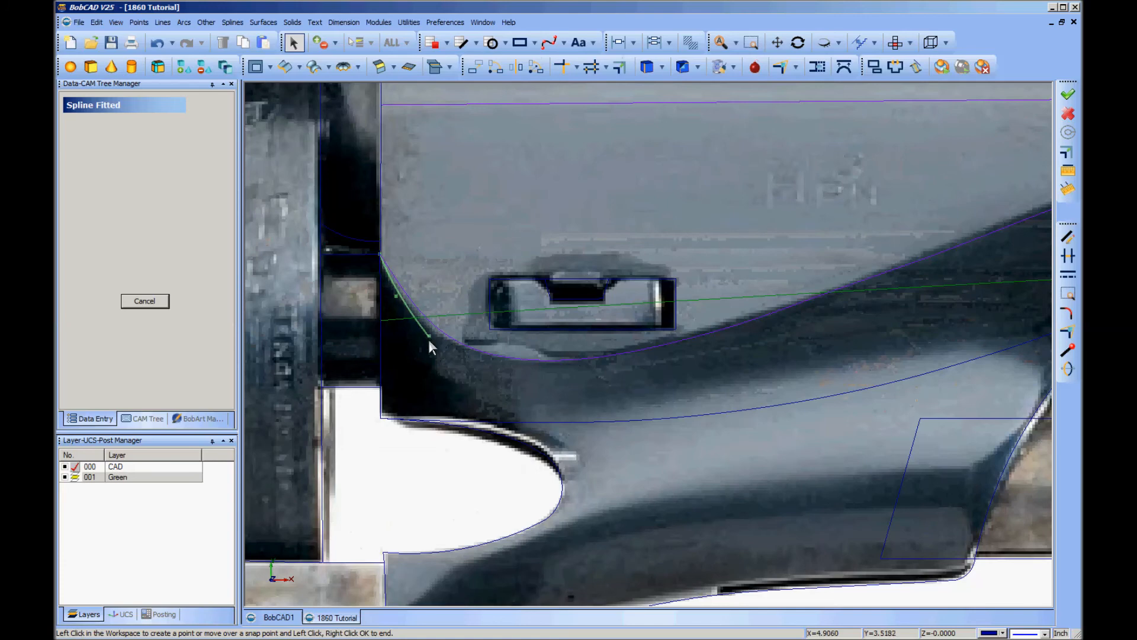
left_click(476, 357)
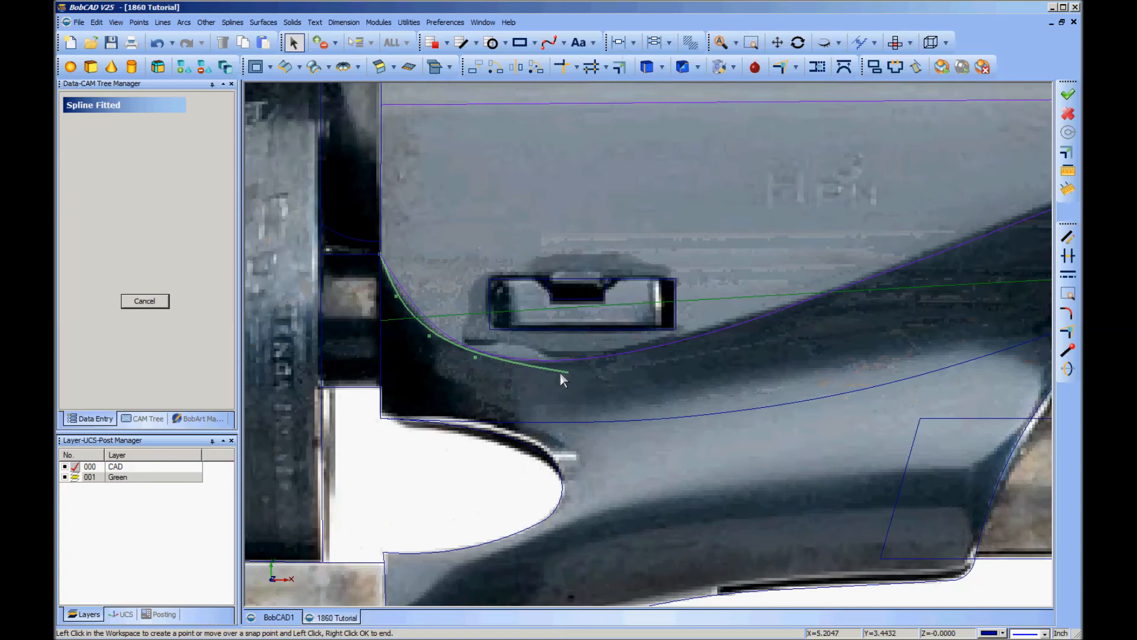
left_click(535, 369)
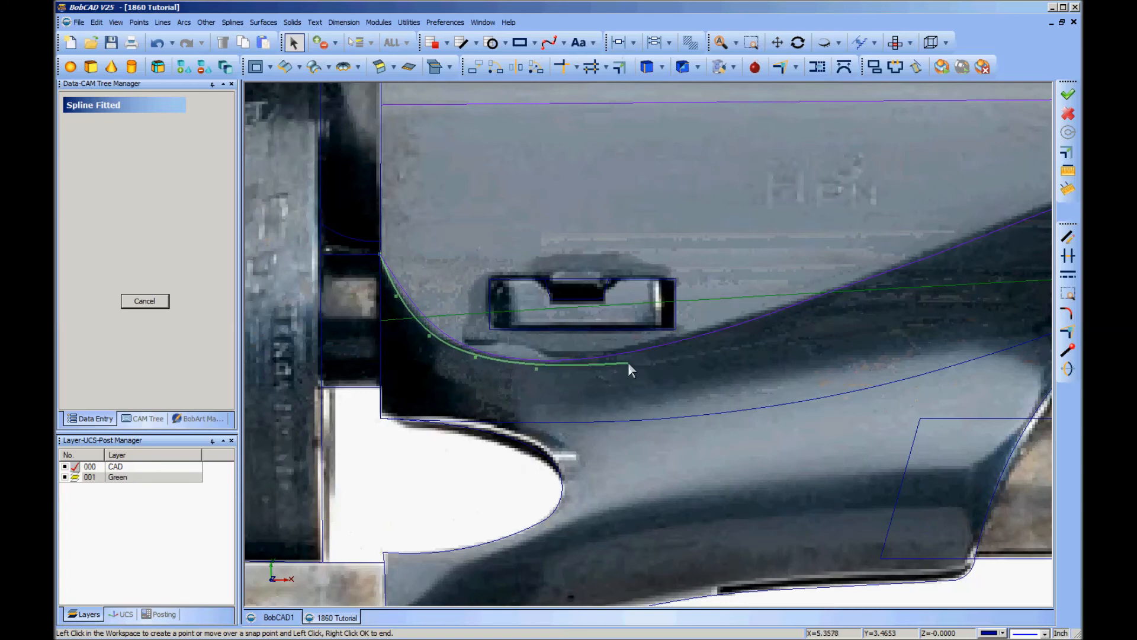
left_click(628, 361)
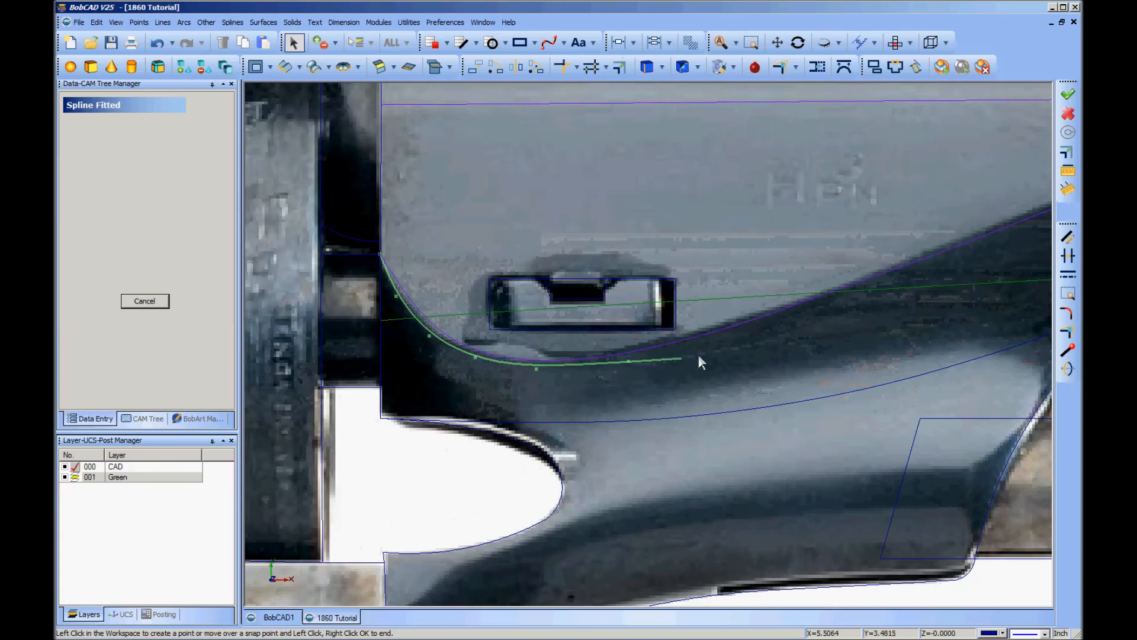
left_click(761, 327)
middle_click_drag(823, 327, 475, 430)
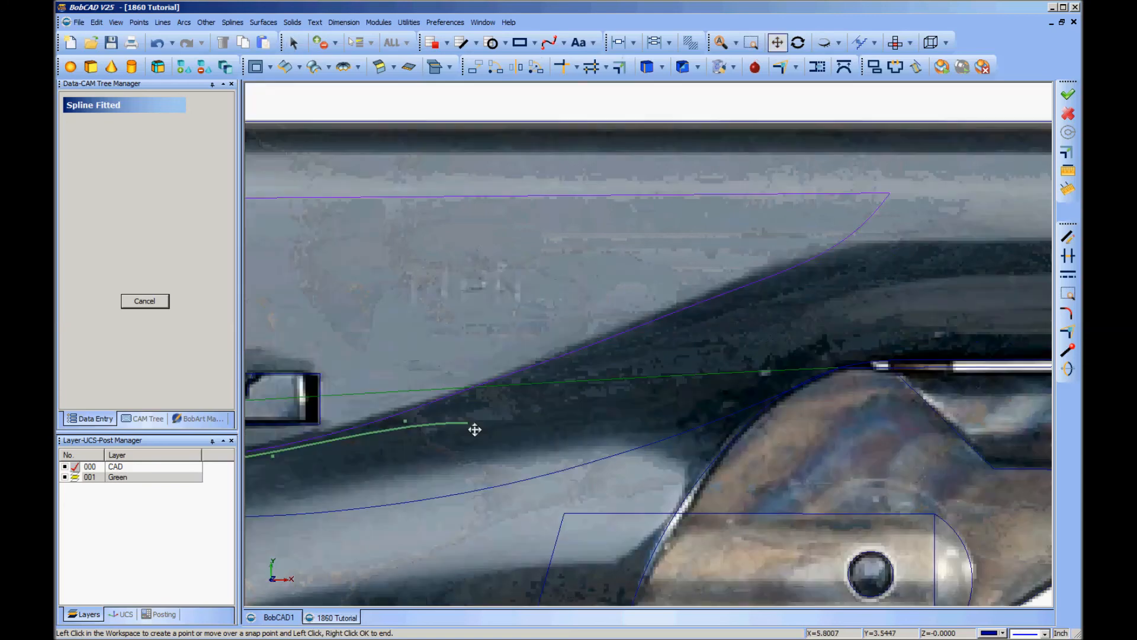
left_click(597, 353)
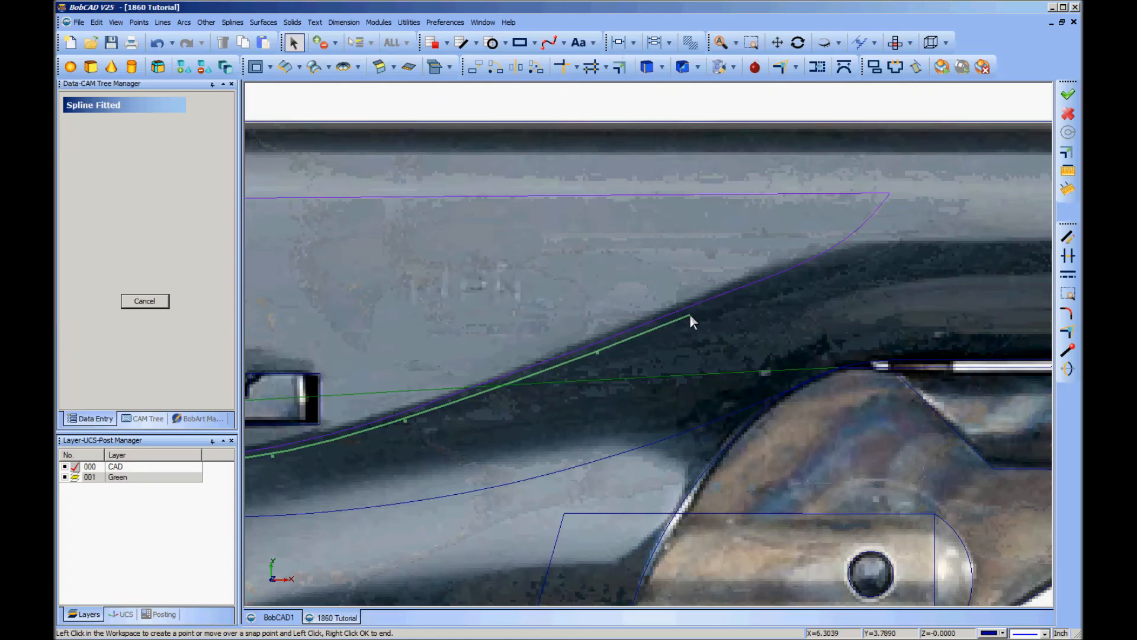
left_click(689, 314)
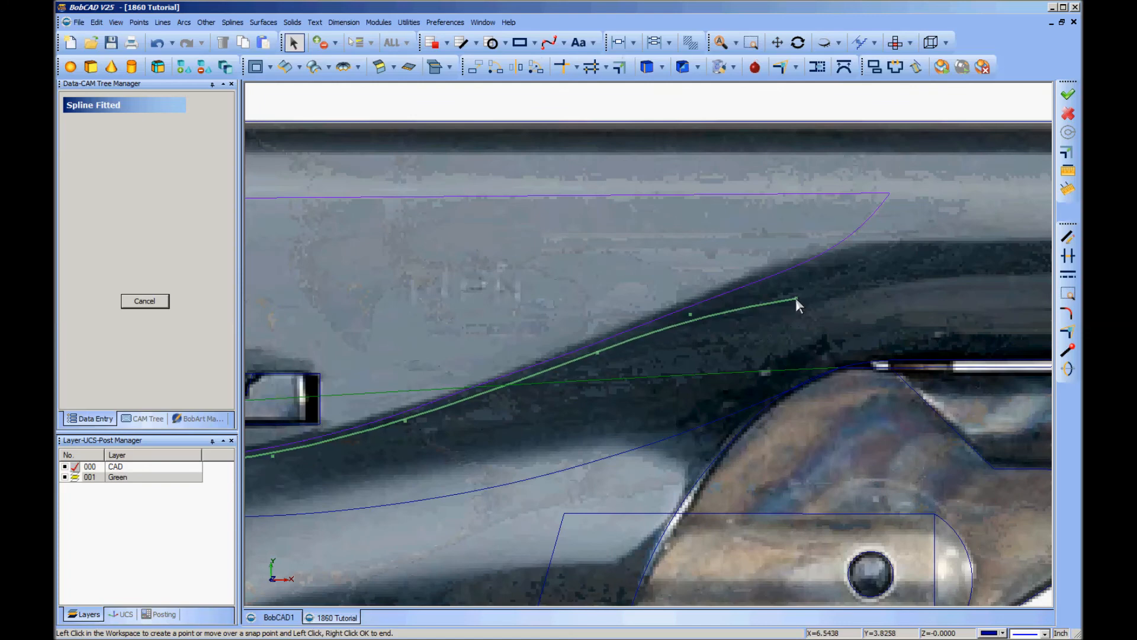
right_click(795, 298)
left_click(832, 313)
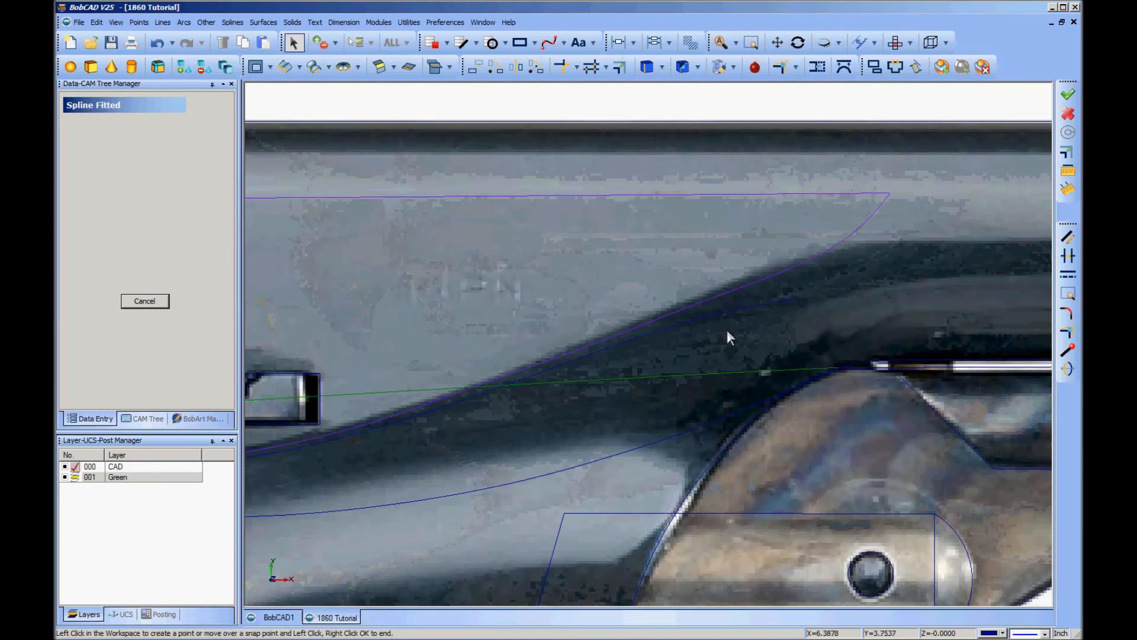
Step: Draw a fitted spline from the frame's upper front corner along the lower barrel to the division point on the curved edge by the loading lever
scroll(727, 336, "down", 3)
middle_click_drag(533, 457, 739, 340)
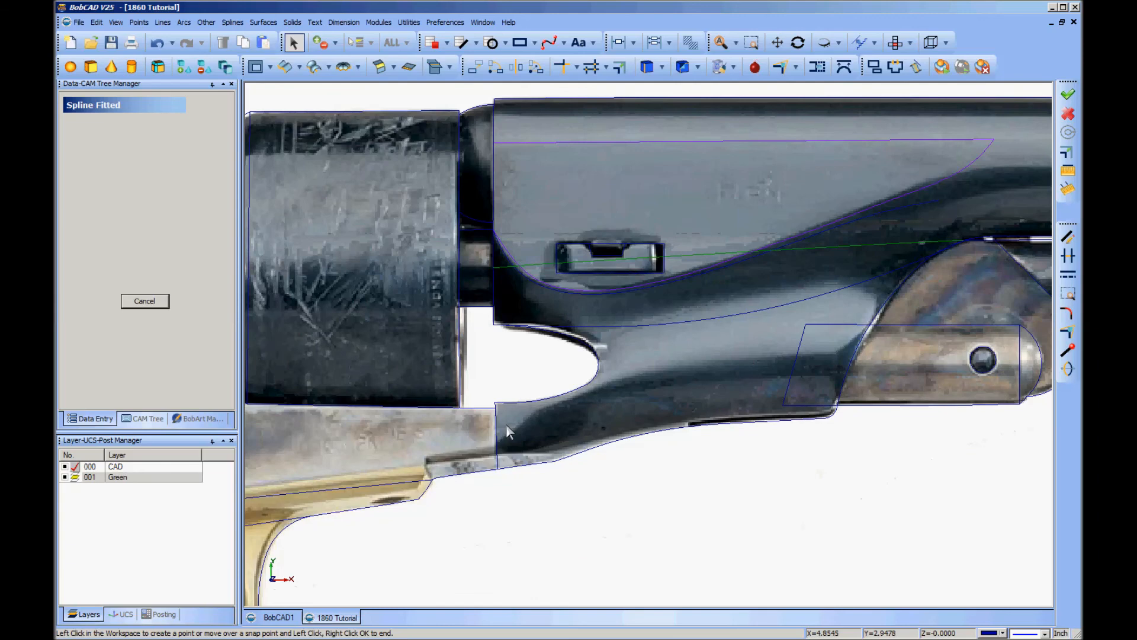
left_click(496, 408)
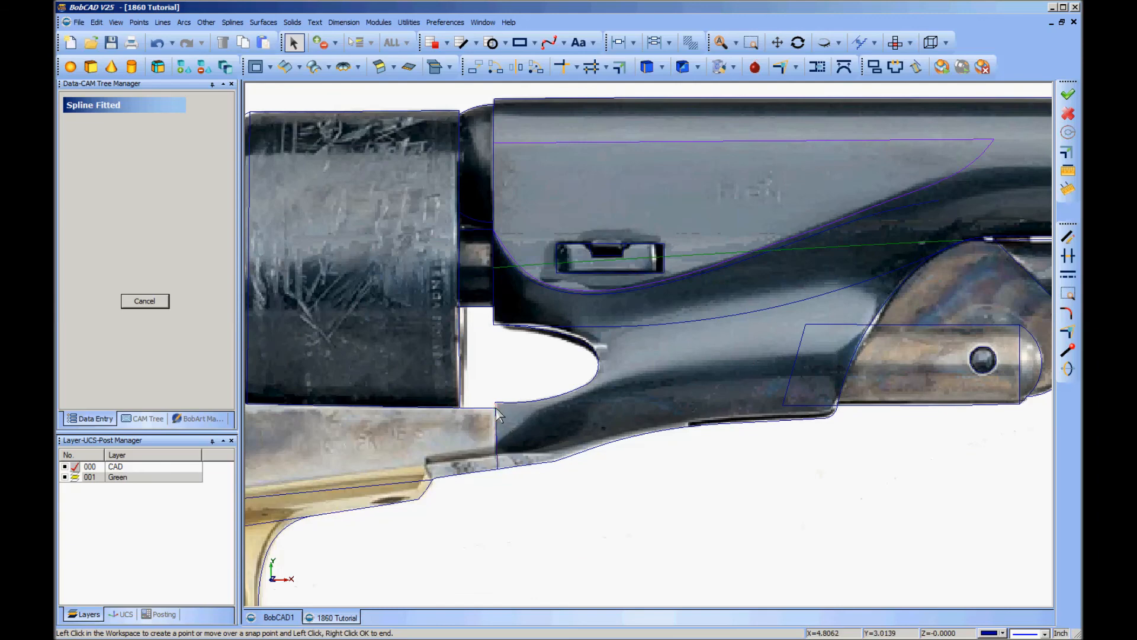
left_click(537, 407)
left_click(656, 374)
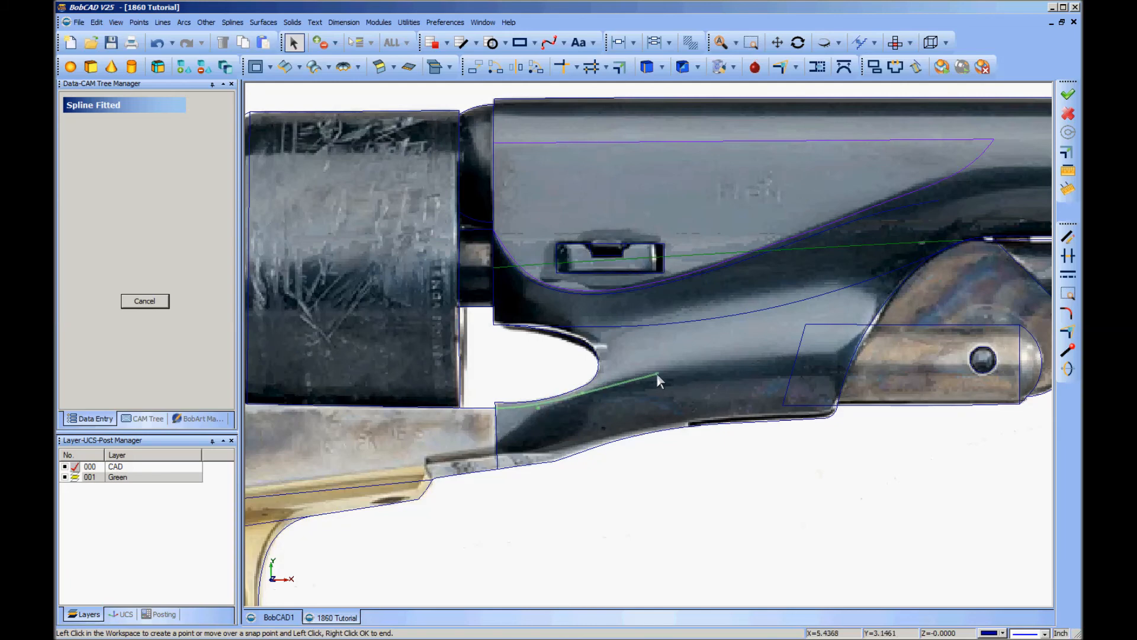
left_click(745, 363)
left_click(824, 360)
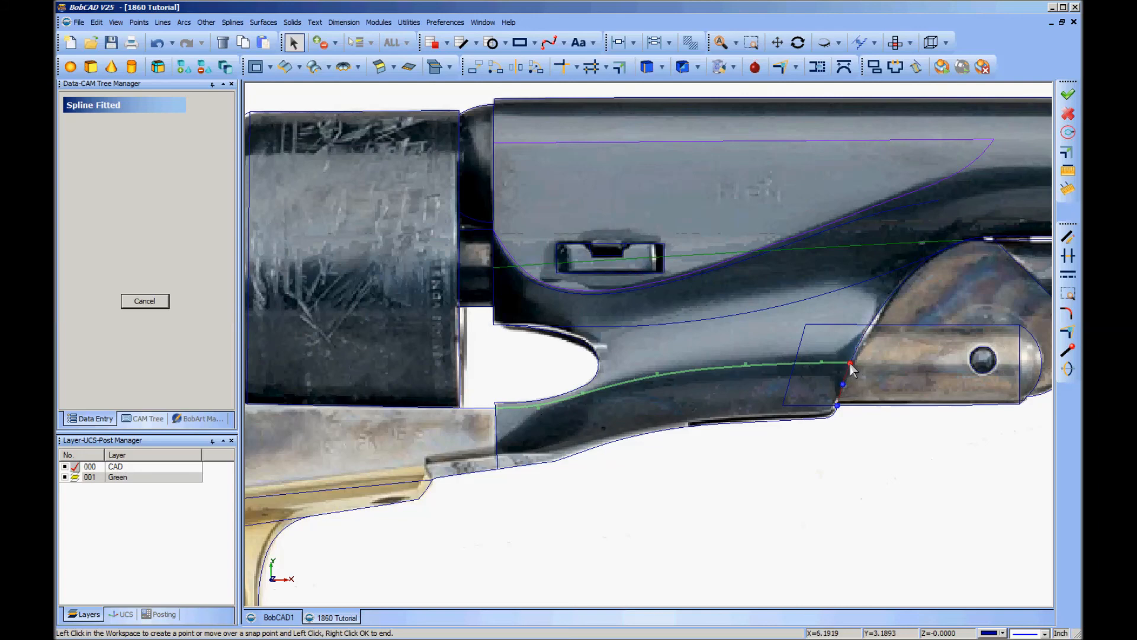
right_click(823, 370)
left_click(869, 378)
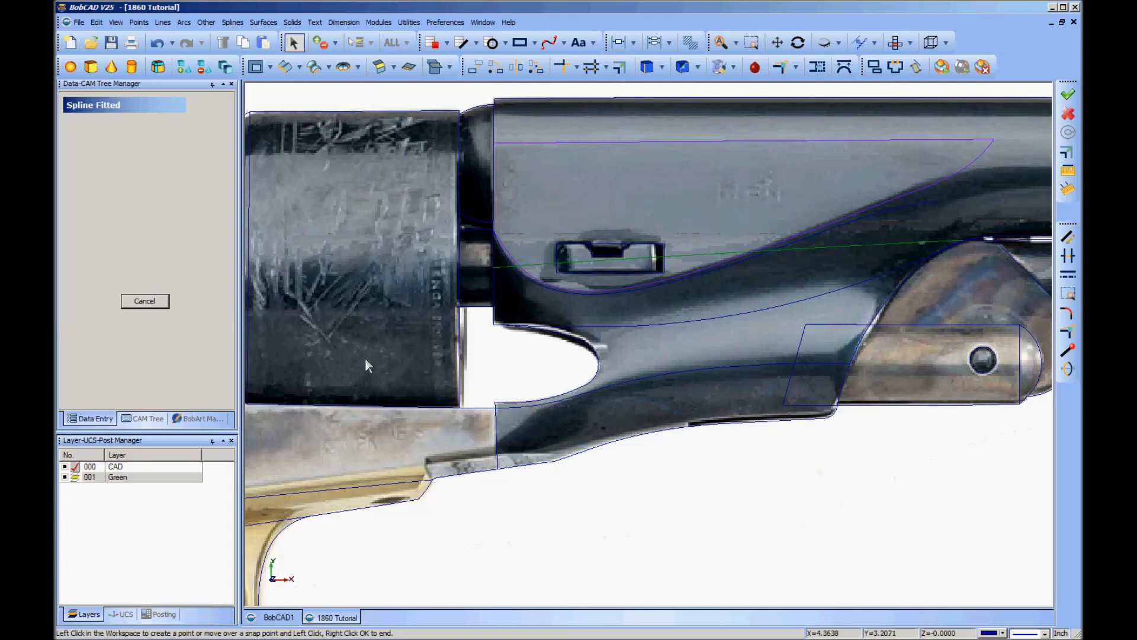
left_click(156, 302)
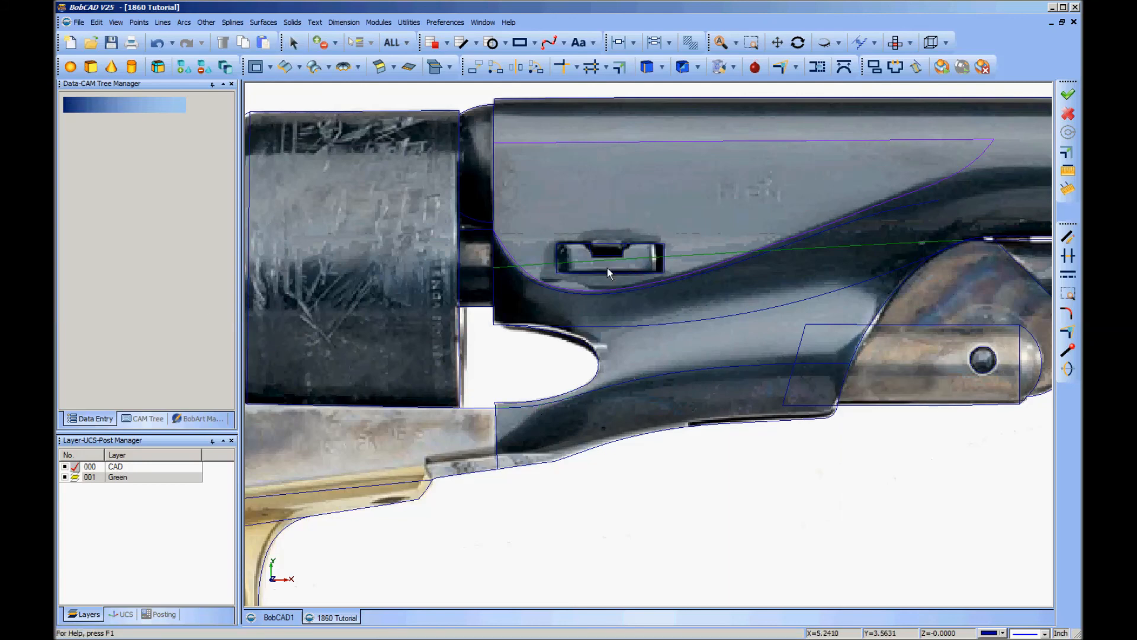
Step: Change the color of the two new fitted splines below the purple contour and along the lower barrel to orange
right_click(613, 168)
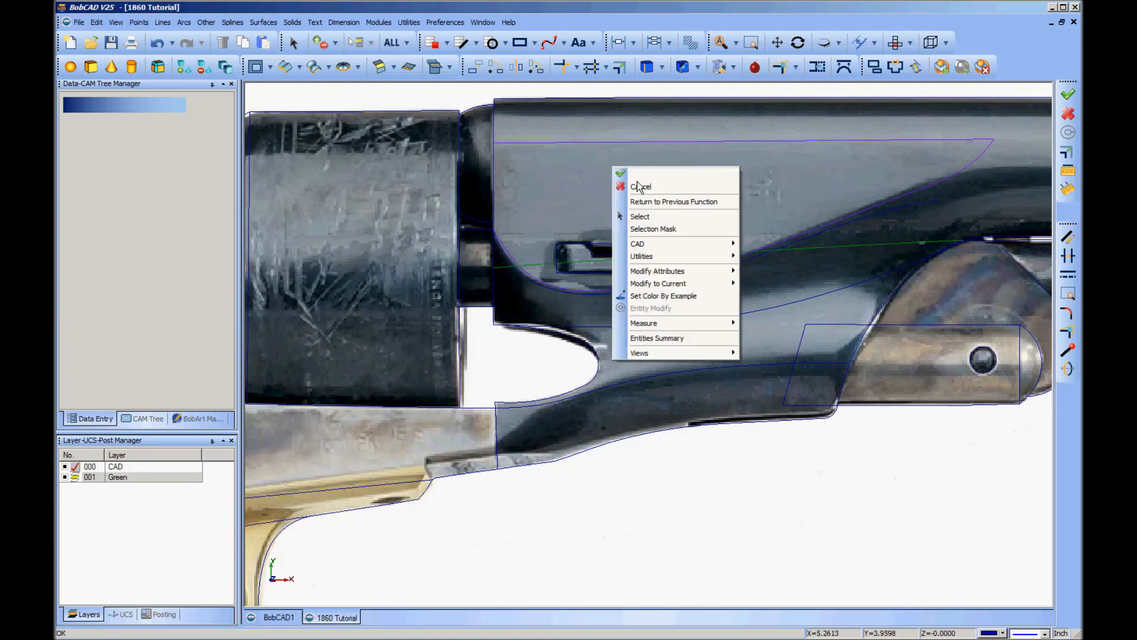
left_click(641, 216)
left_click(695, 278)
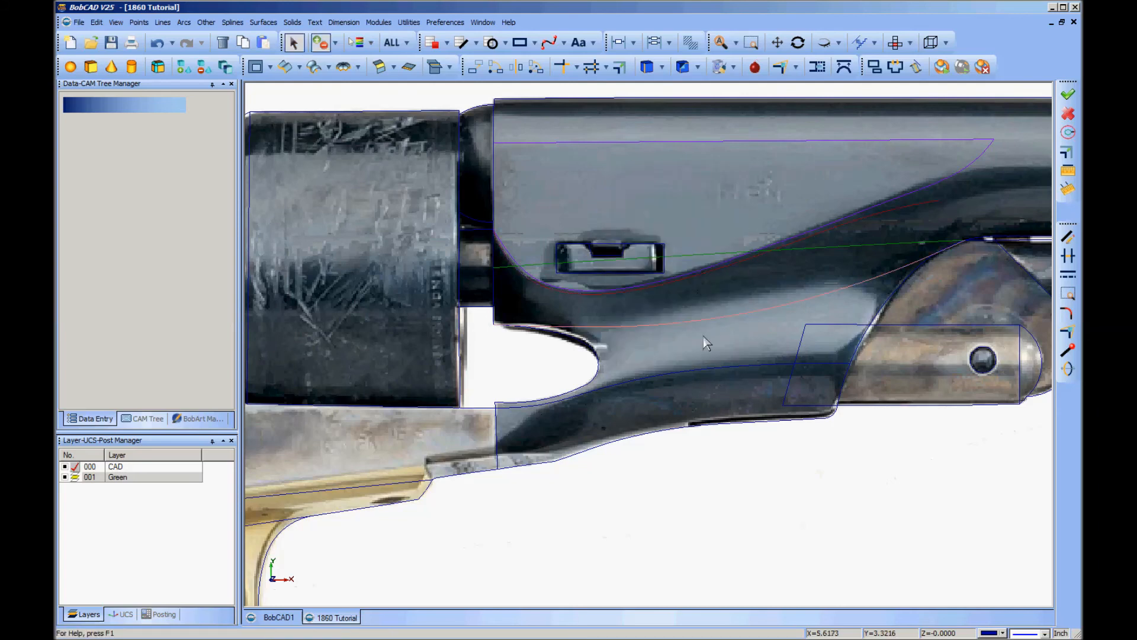
left_click(702, 371)
right_click(700, 339)
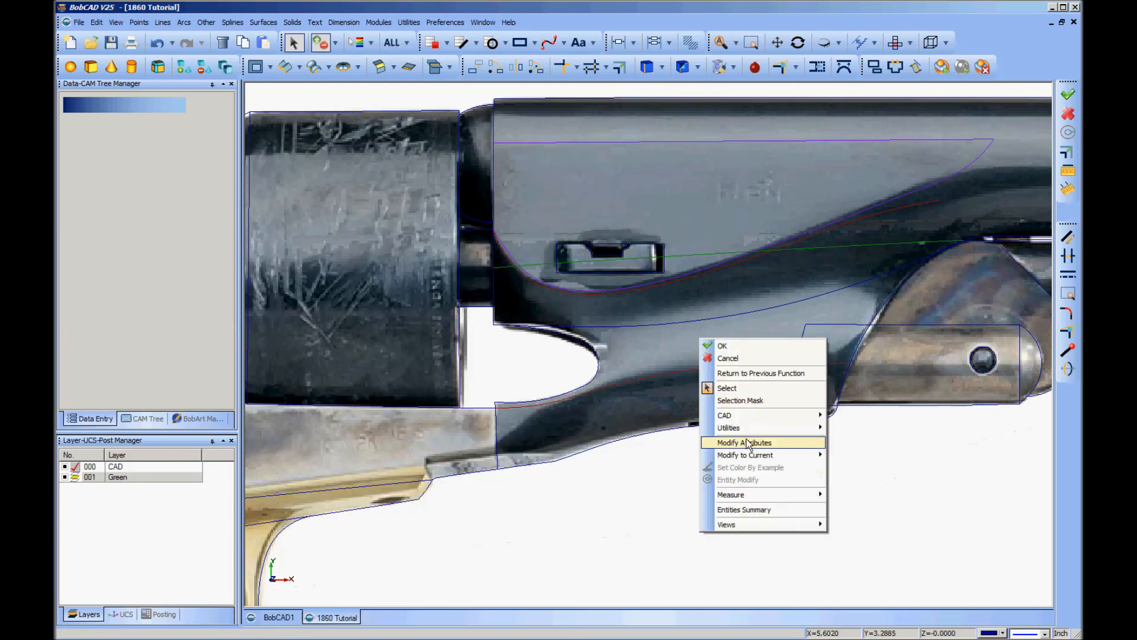
mouse_move(747, 444)
left_click(853, 442)
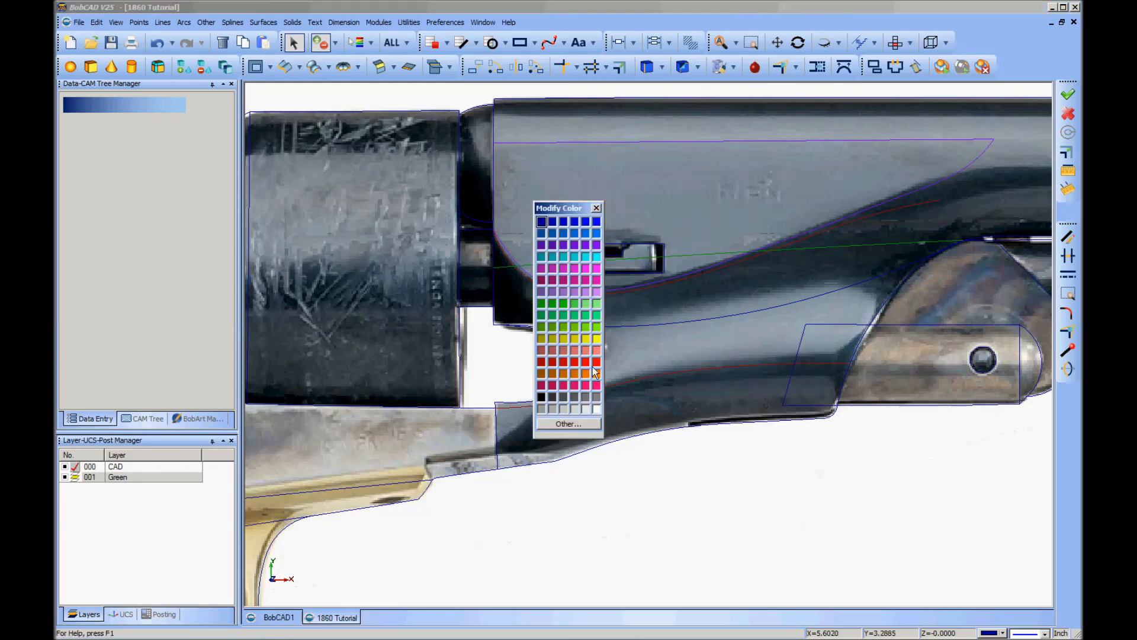
left_click(552, 374)
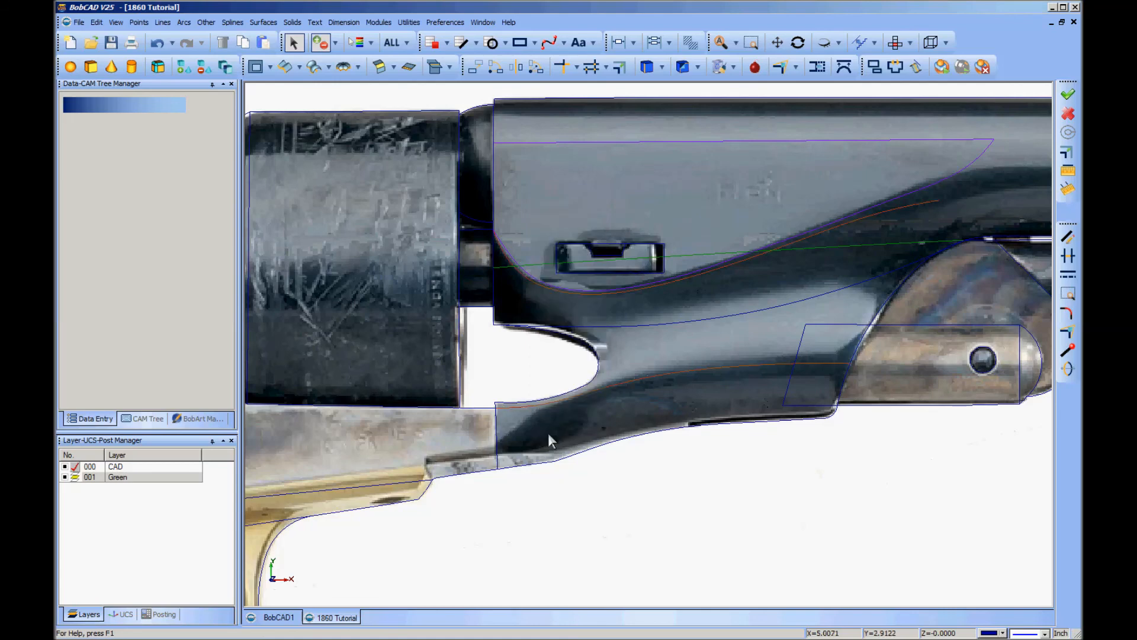
Step: Hide the reference photo to show only the revolver's wireframe geometry
key("ctrl+b")
scroll(564, 448, "down", 3)
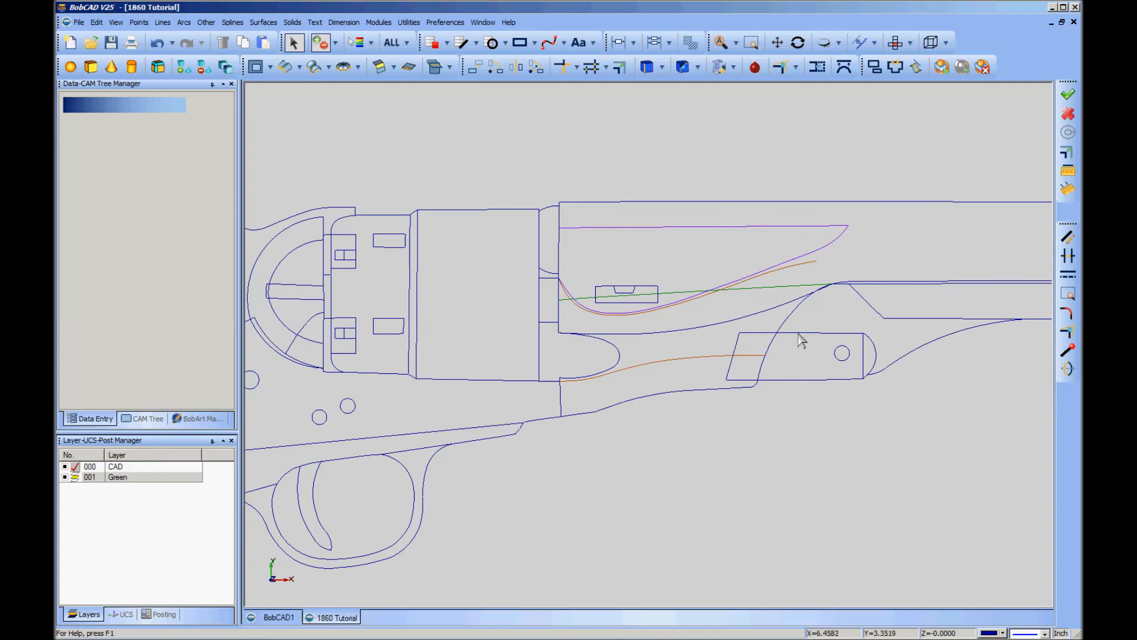
scroll(705, 435, "down", 2)
scroll(778, 463, "down", 1)
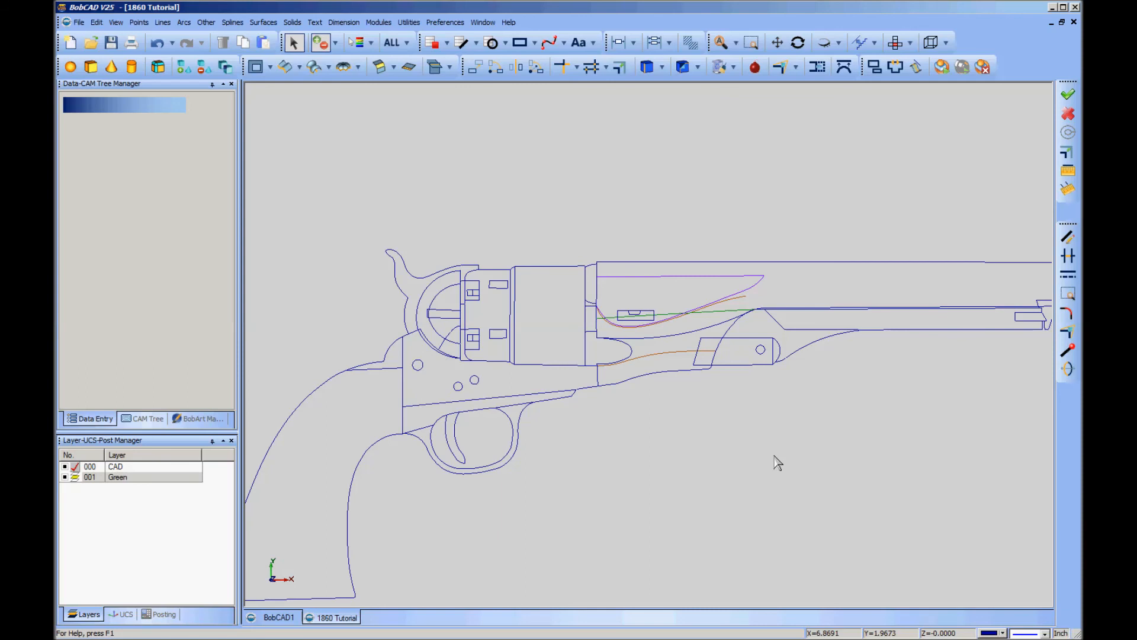
Step: Examine the recoil shield and cylinder geometry, compare it with the reference photo, and review the whole revolver outline
mouse_move(727, 449)
middle_mouse_down()
mouse_move(774, 427)
mouse_move(765, 418)
mouse_move(886, 472)
middle_mouse_up()
scroll(874, 469, "up", 5)
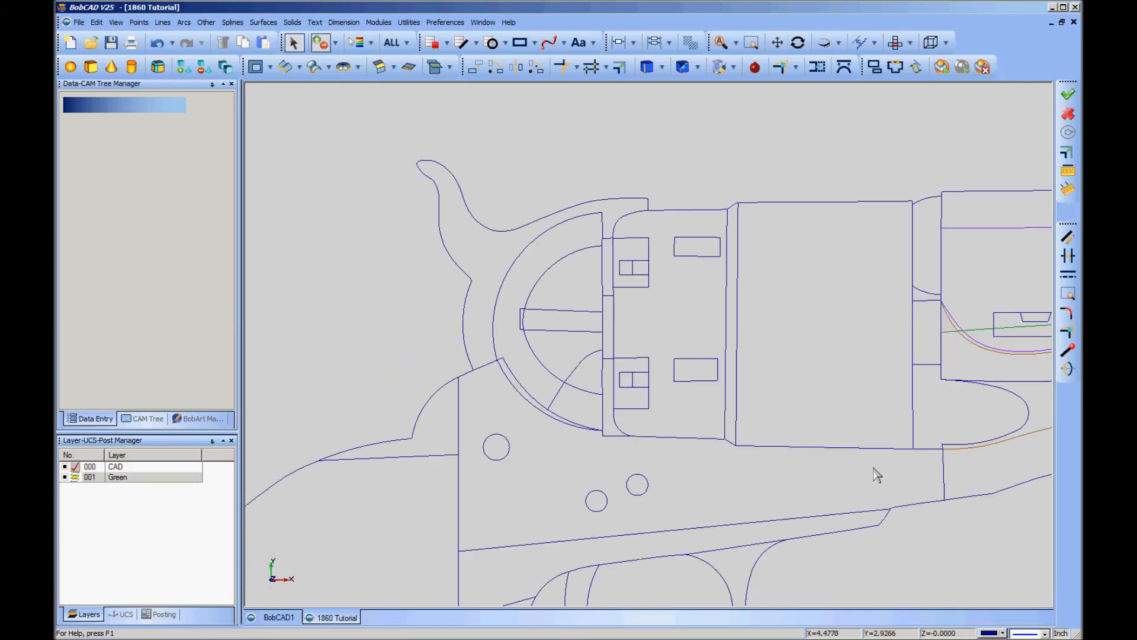
scroll(876, 475, "up", 2)
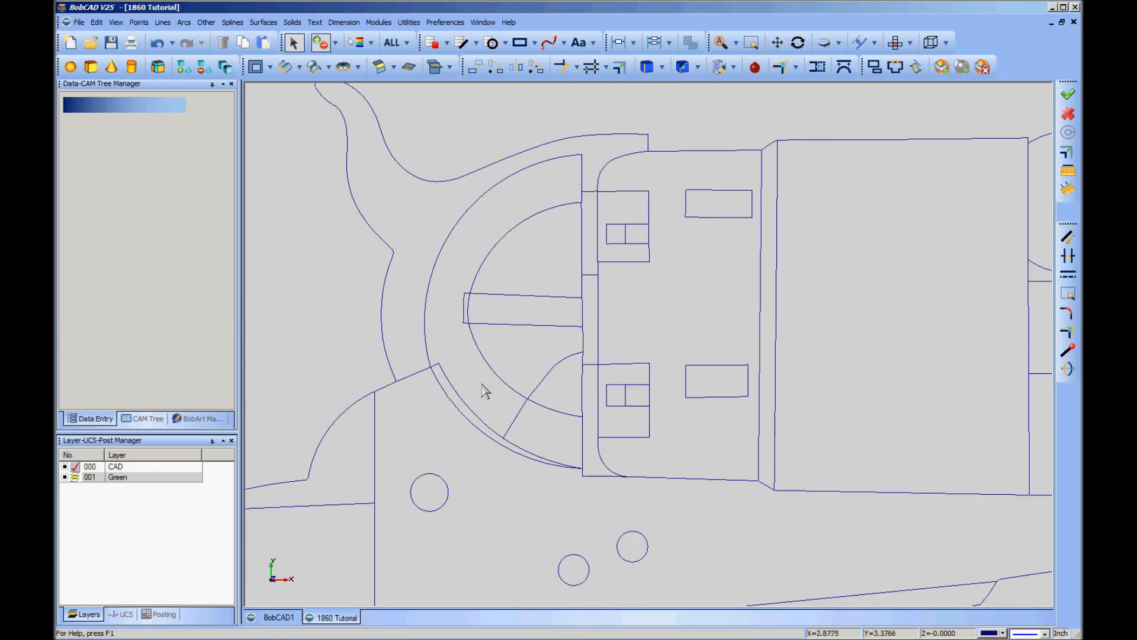
middle_click_drag(480, 383, 689, 377)
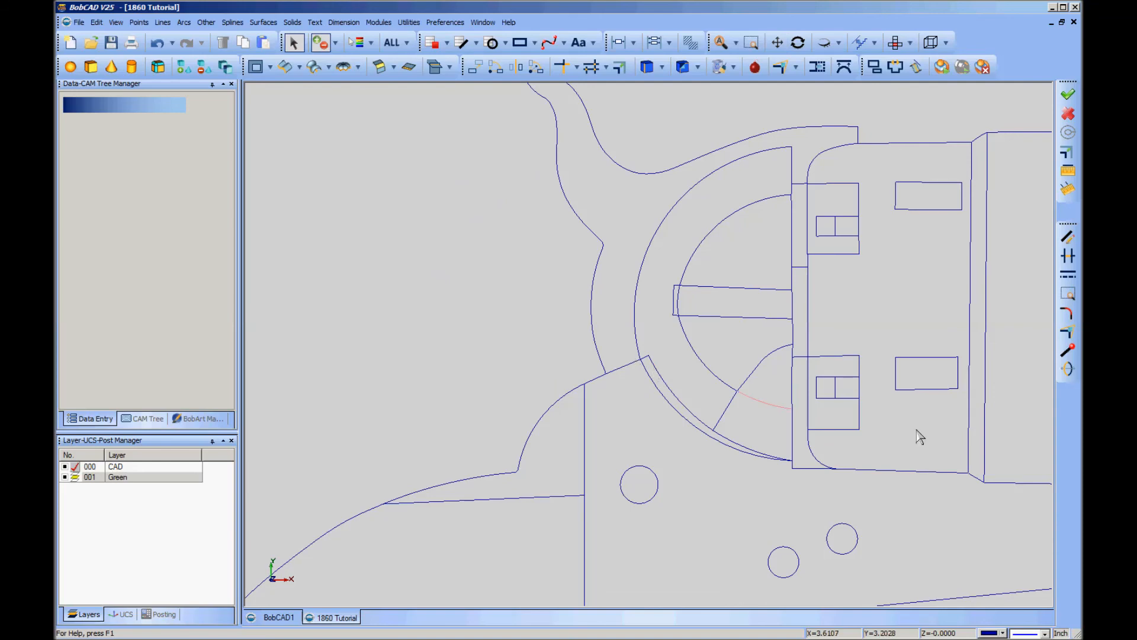
middle_click_drag(919, 434, 701, 414)
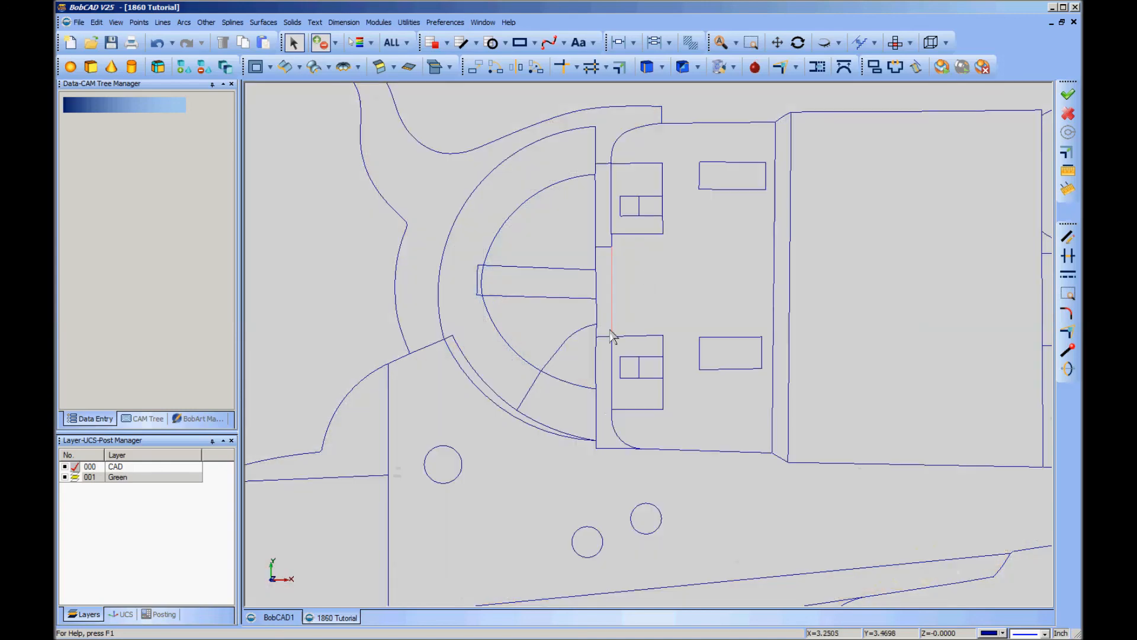
scroll(611, 260, "down", 2)
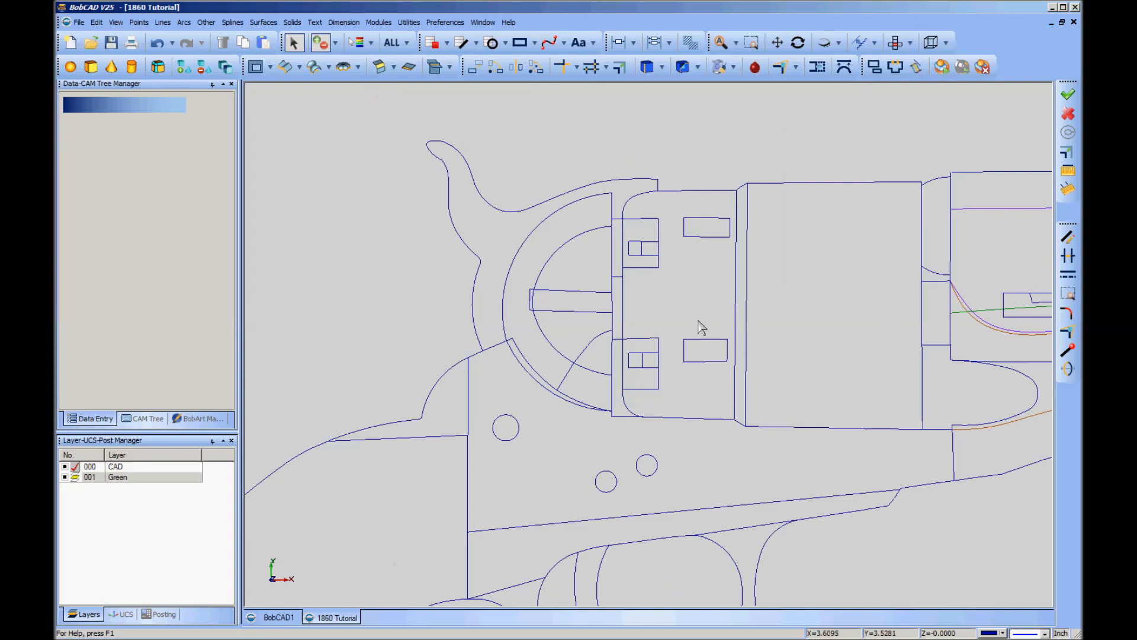
scroll(748, 330, "up", 2)
scroll(749, 330, "down", 2)
scroll(729, 323, "down", 1)
scroll(729, 323, "up", 3)
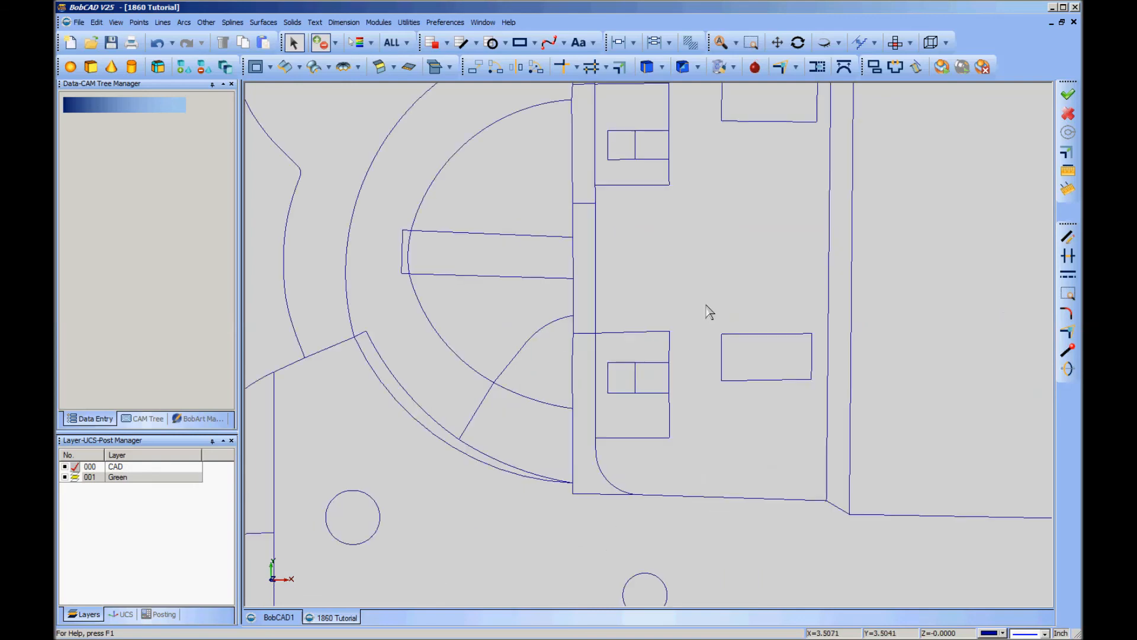
scroll(709, 311, "down", 1)
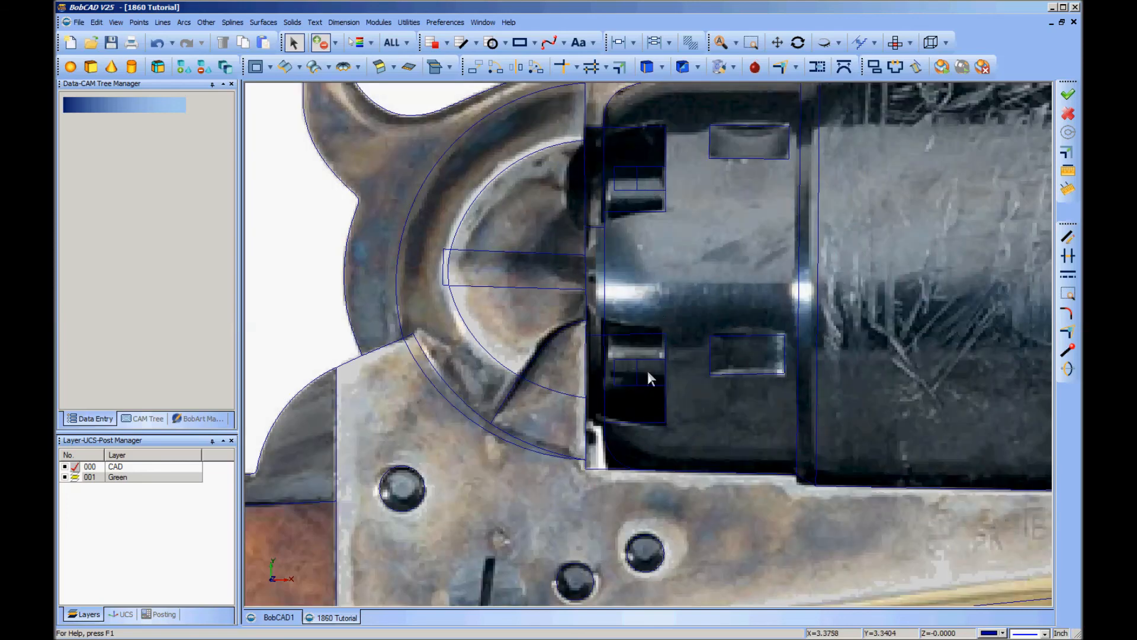
scroll(703, 426, "down", 3)
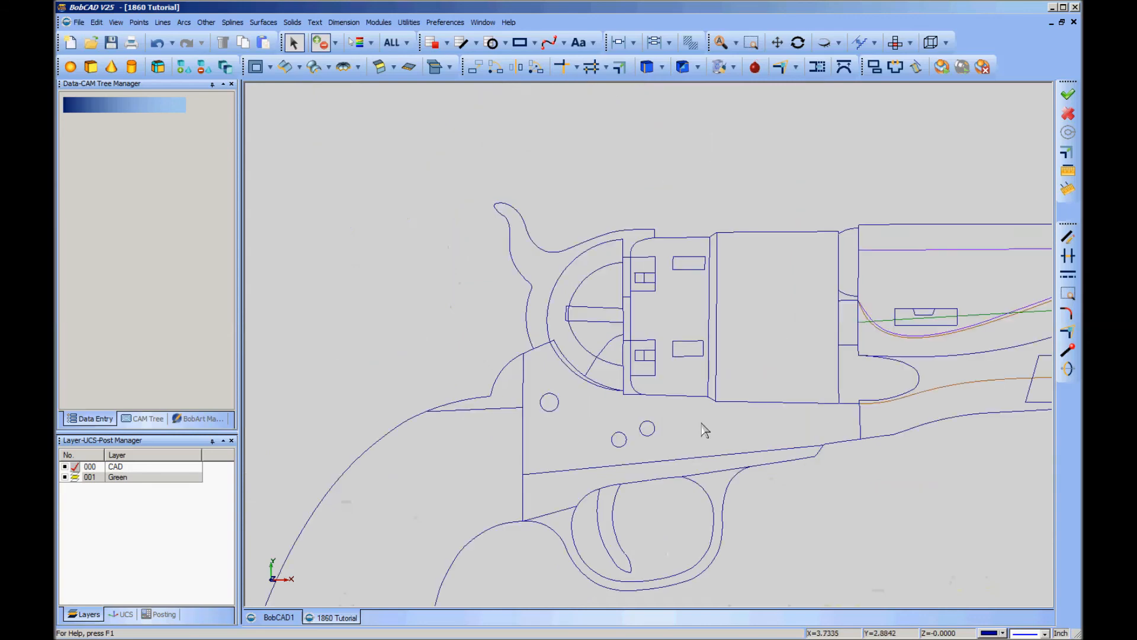
scroll(748, 442, "down", 1)
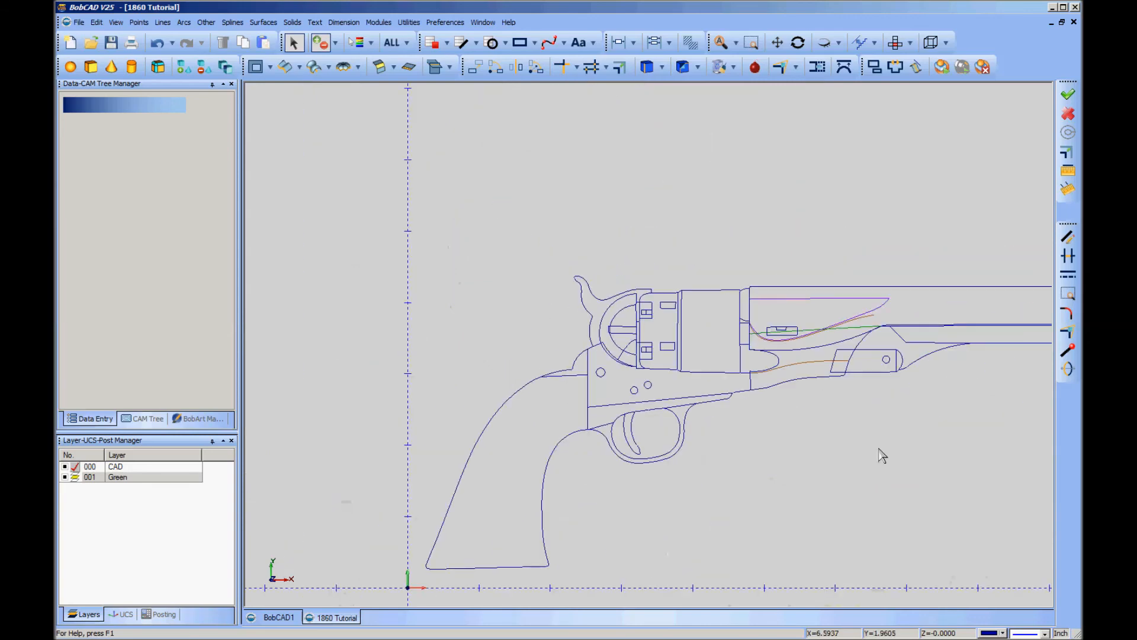
scroll(710, 407, "down", 3)
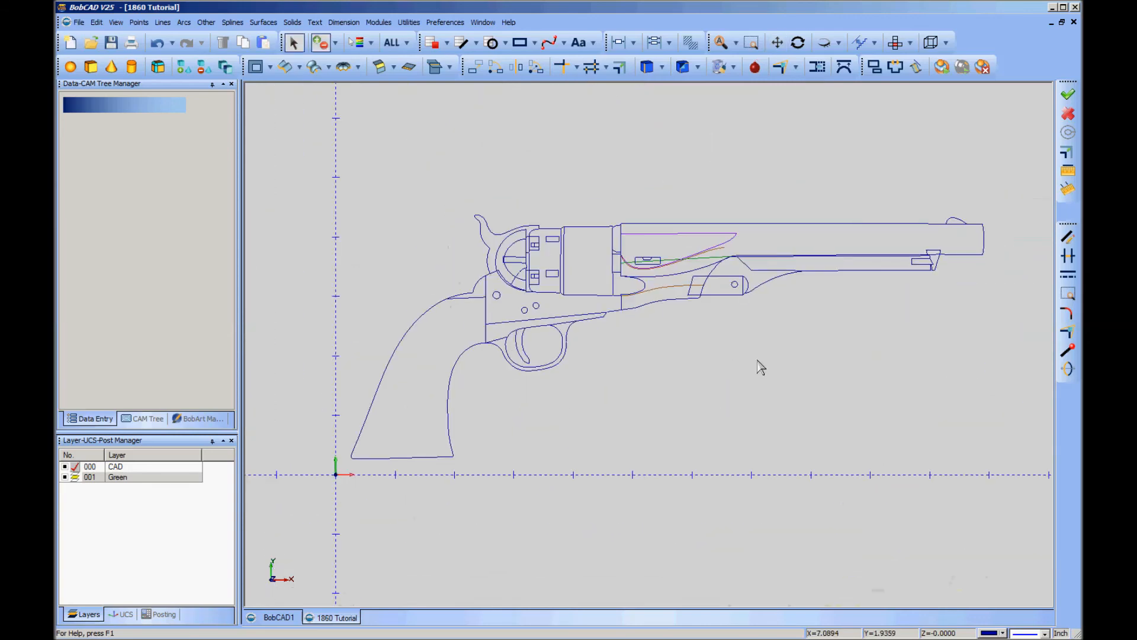